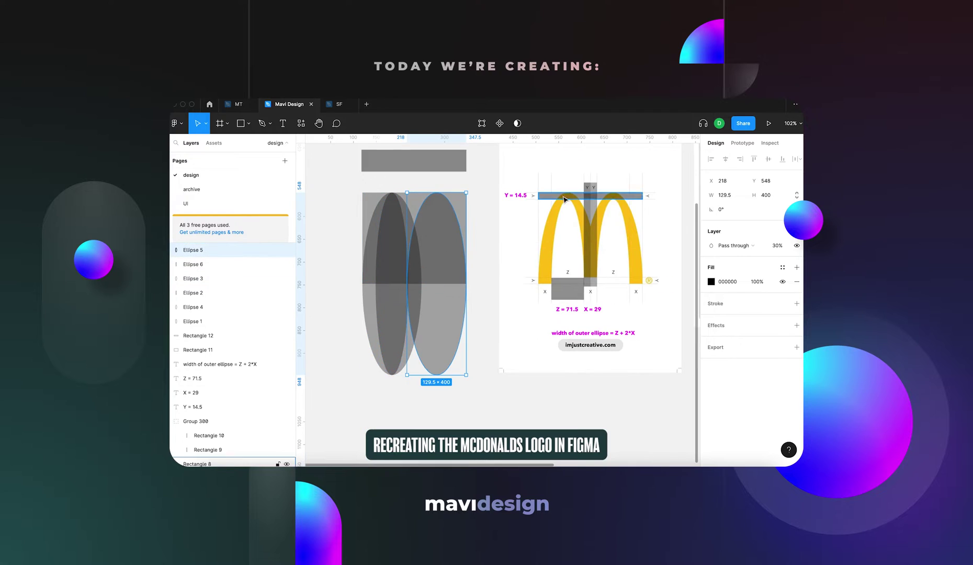
- Zoom to fit and pan across the blueprint and yellow M references
{"action": "type", "text": "-"}
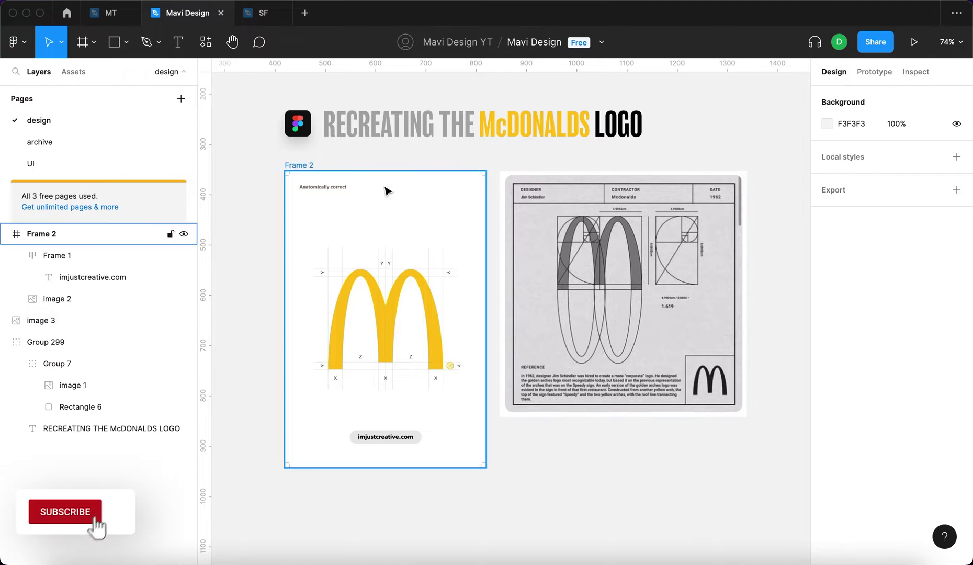
{"action": "left_click", "coordinate": [278, 302]}
{"action": "left_click", "coordinate": [244, 308]}
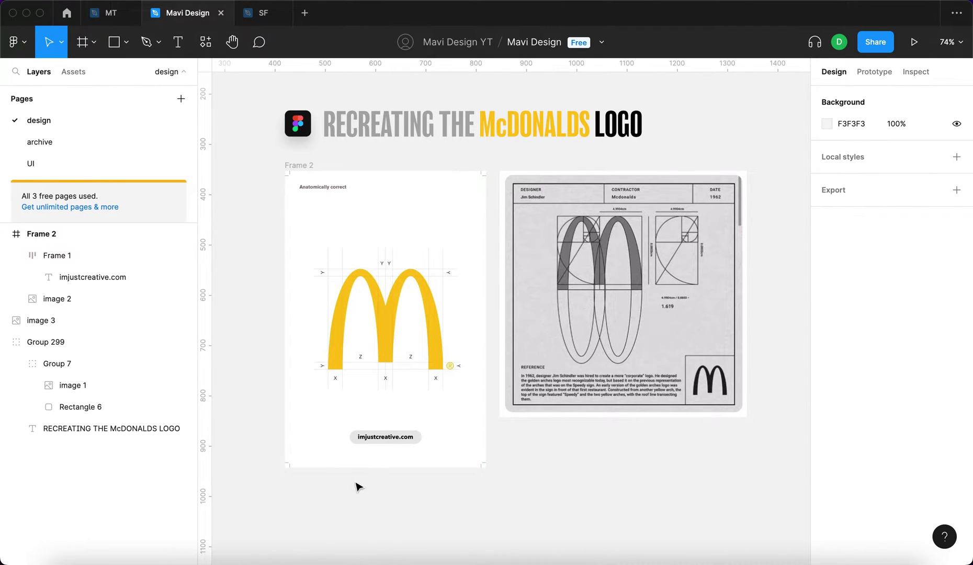
{"action": "scroll", "coordinate": [369, 448], "scroll_direction": "up", "scroll_amount": 5}
{"action": "left_click", "coordinate": [750, 451]}
{"action": "key", "text": "shift+1"}
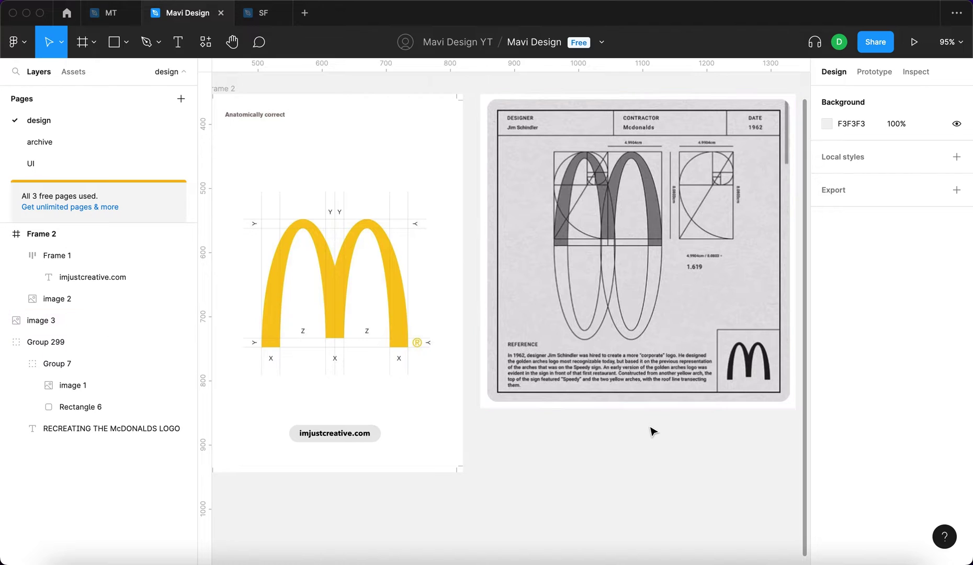
{"action": "scroll", "coordinate": [668, 327], "scroll_direction": "right", "scroll_amount": 2}
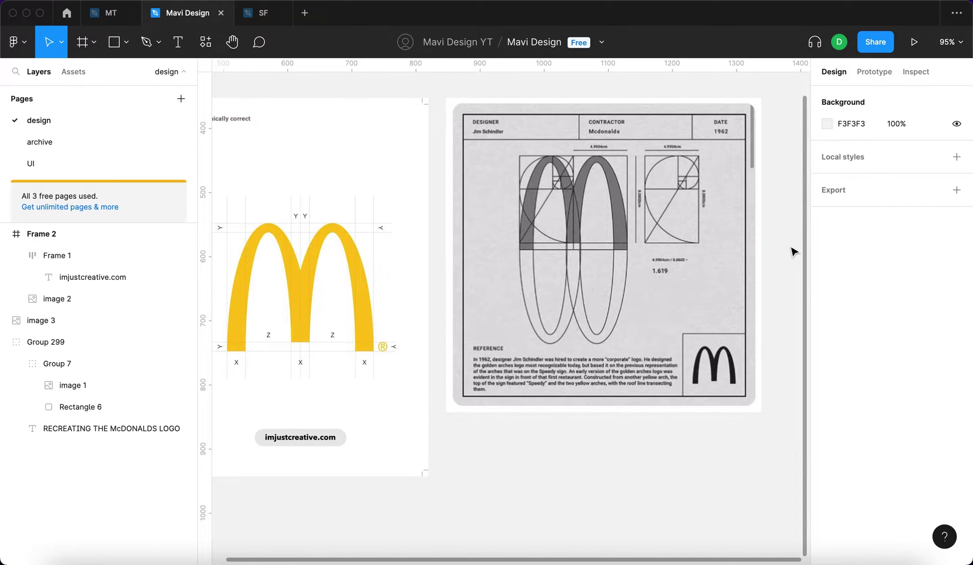
{"action": "left_click_drag", "start_coordinate": [528, 441], "coordinate": [579, 443]}
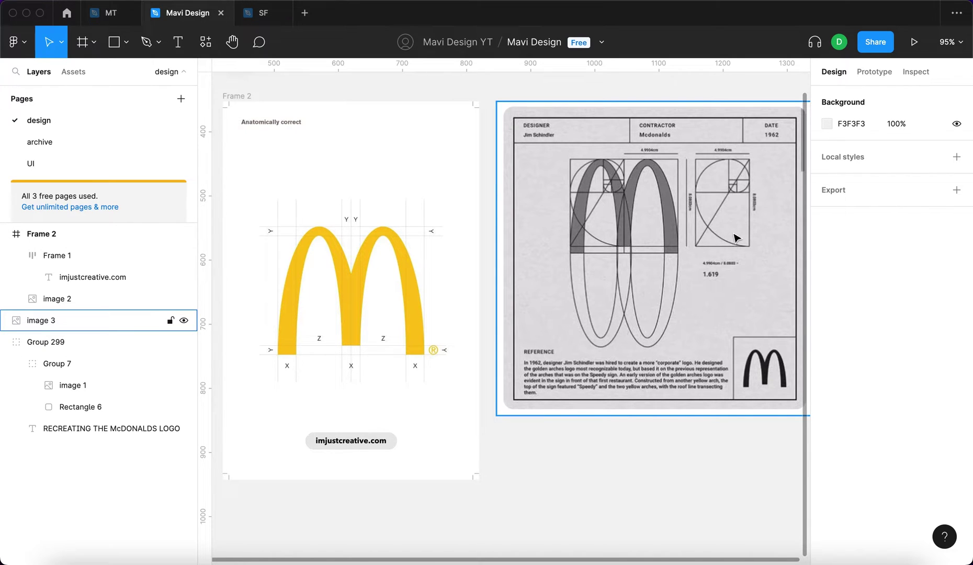
{"action": "scroll", "coordinate": [785, 184], "scroll_direction": "up", "scroll_amount": 5}
{"action": "scroll", "coordinate": [780, 199], "scroll_direction": "down", "scroll_amount": 2}
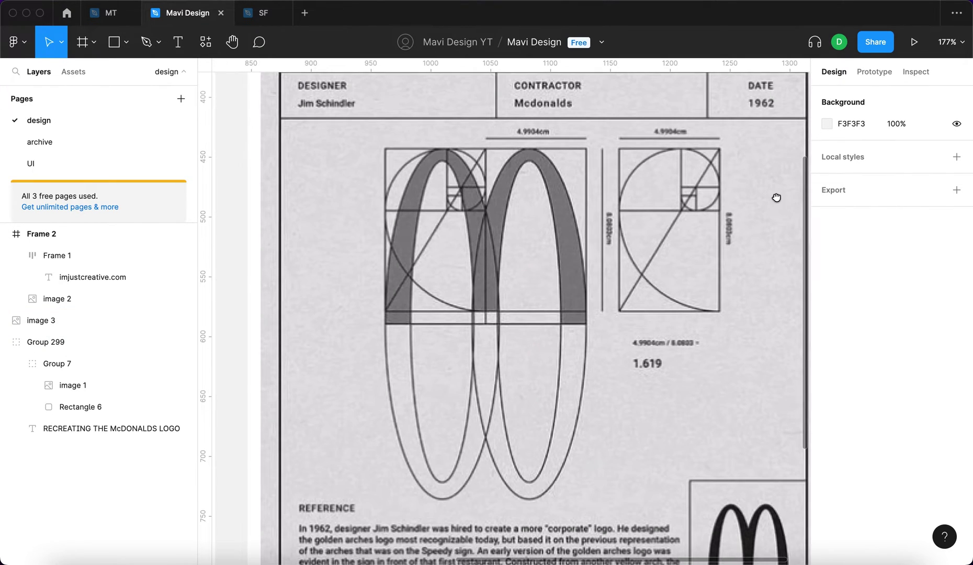
{"action": "left_click_drag", "start_coordinate": [775, 197], "coordinate": [637, 177]}
{"action": "scroll", "coordinate": [587, 247], "scroll_direction": "down", "scroll_amount": 10}
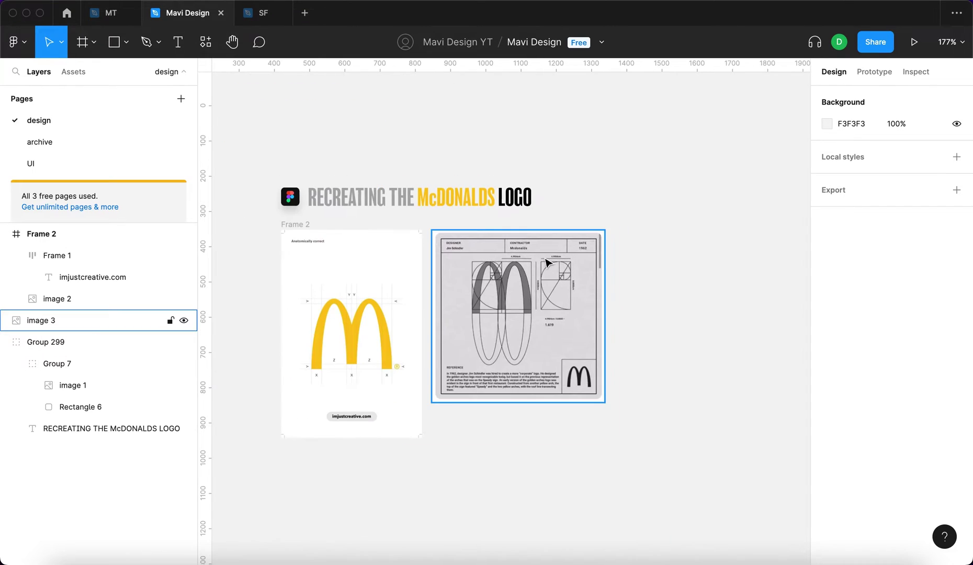
{"action": "scroll", "coordinate": [584, 306], "scroll_direction": "up", "scroll_amount": 6}
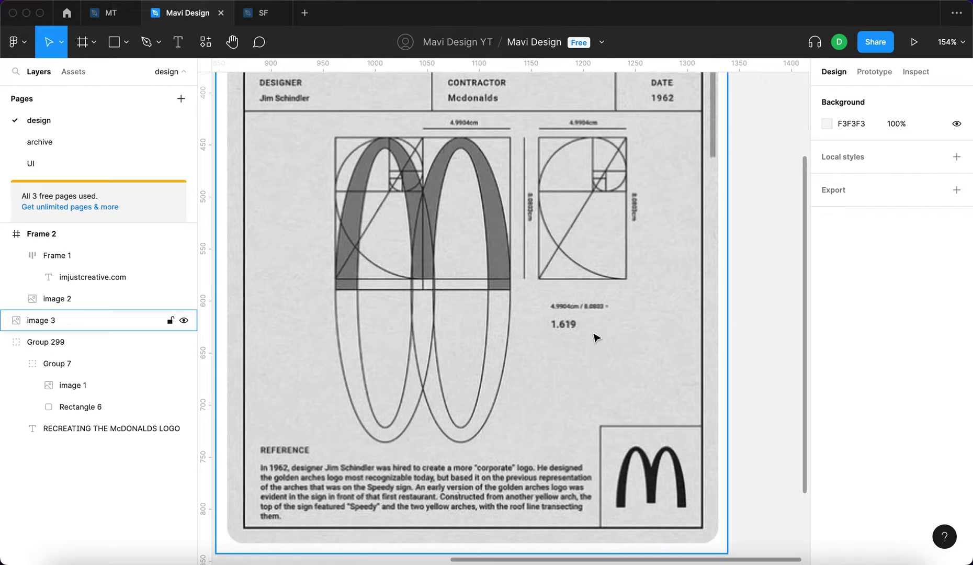
{"action": "scroll", "coordinate": [776, 271], "scroll_direction": "down", "scroll_amount": 3}
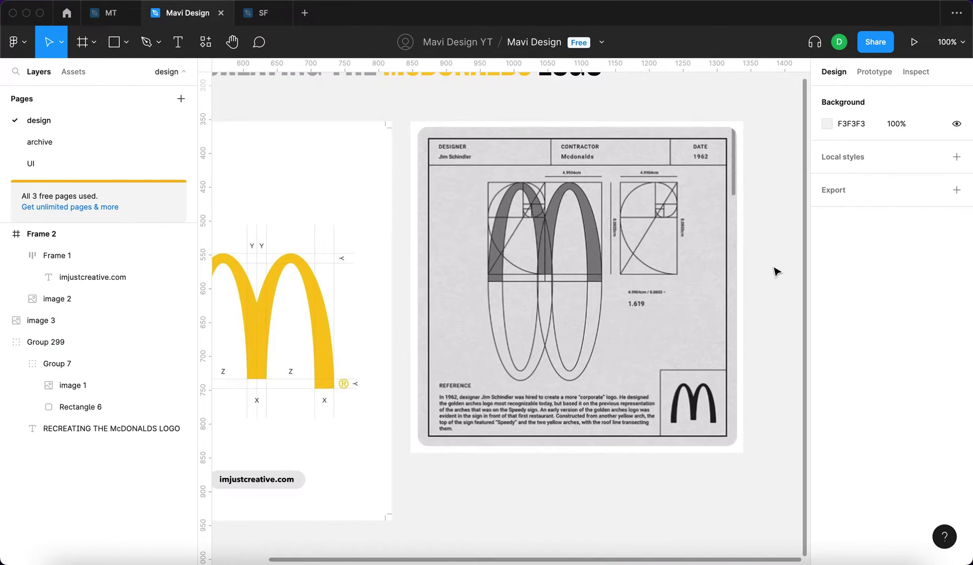
{"action": "left_click_drag", "start_coordinate": [365, 298], "coordinate": [460, 252]}
- Select the yellow M reference and lock Frame 2 so it cannot move
{"action": "left_click", "coordinate": [465, 261]}
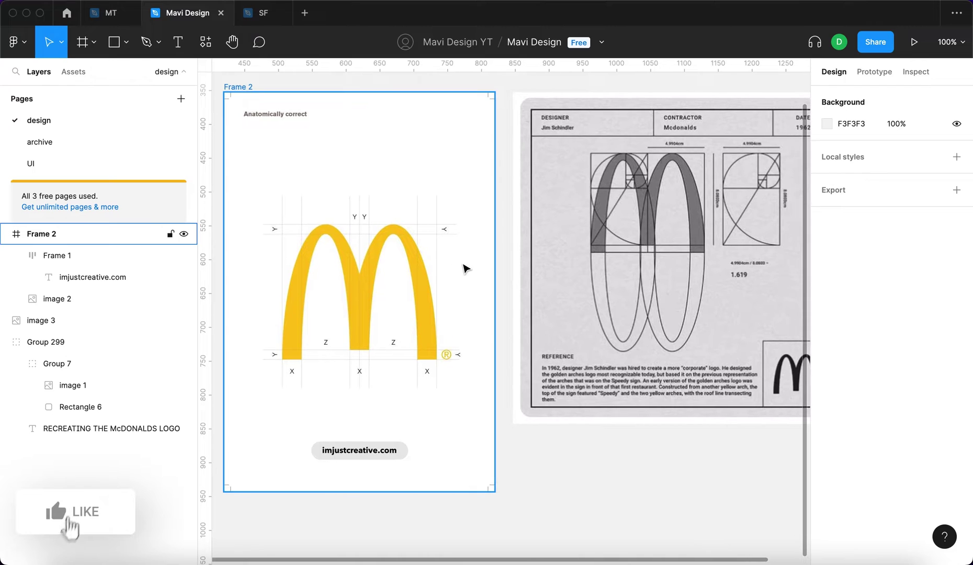
{"action": "left_click", "coordinate": [506, 256]}
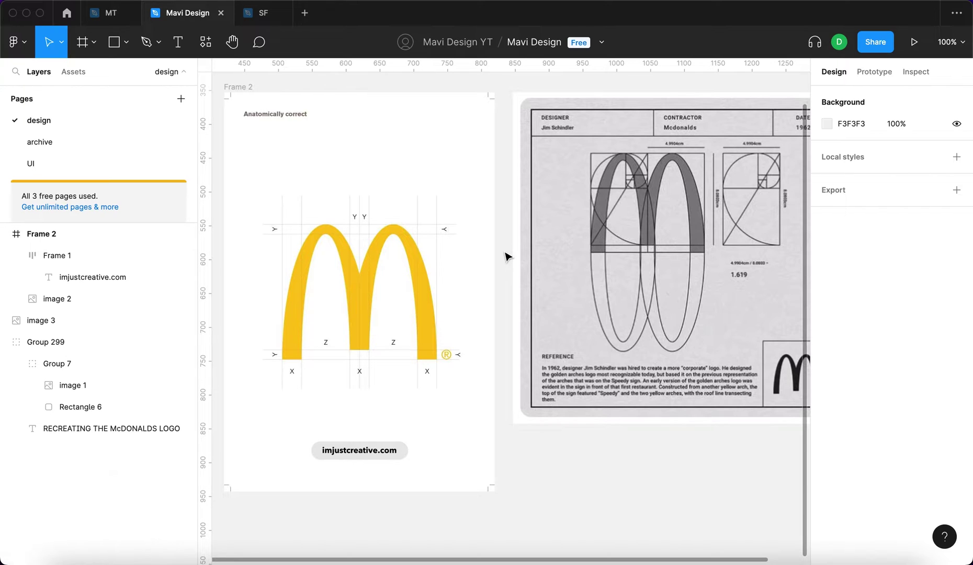
{"action": "scroll", "coordinate": [697, 474], "scroll_direction": "down", "scroll_amount": 3}
{"action": "left_click_drag", "start_coordinate": [697, 474], "coordinate": [633, 460]}
{"action": "left_click", "coordinate": [736, 230]}
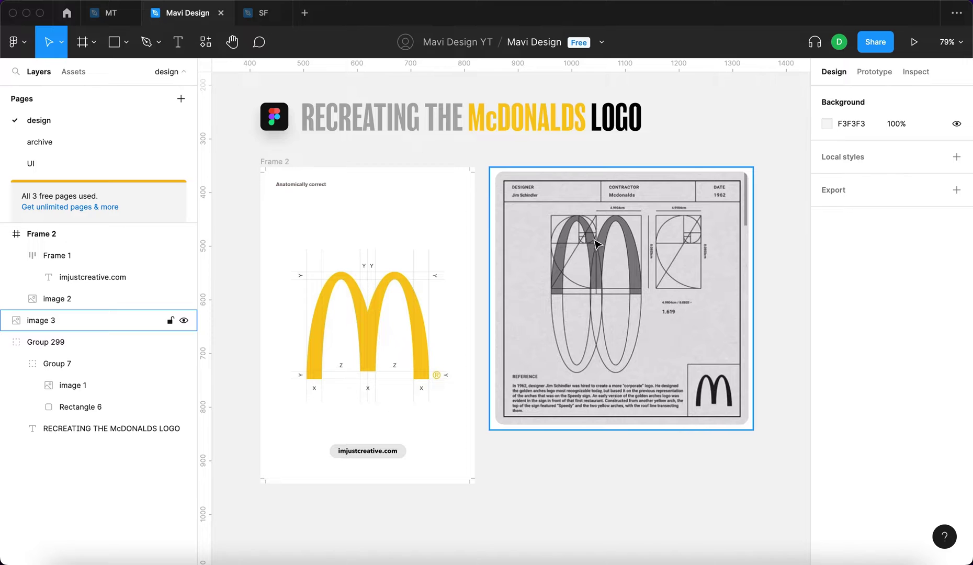
{"action": "left_click", "coordinate": [396, 398]}
{"action": "left_click_drag", "start_coordinate": [576, 461], "coordinate": [562, 428]}
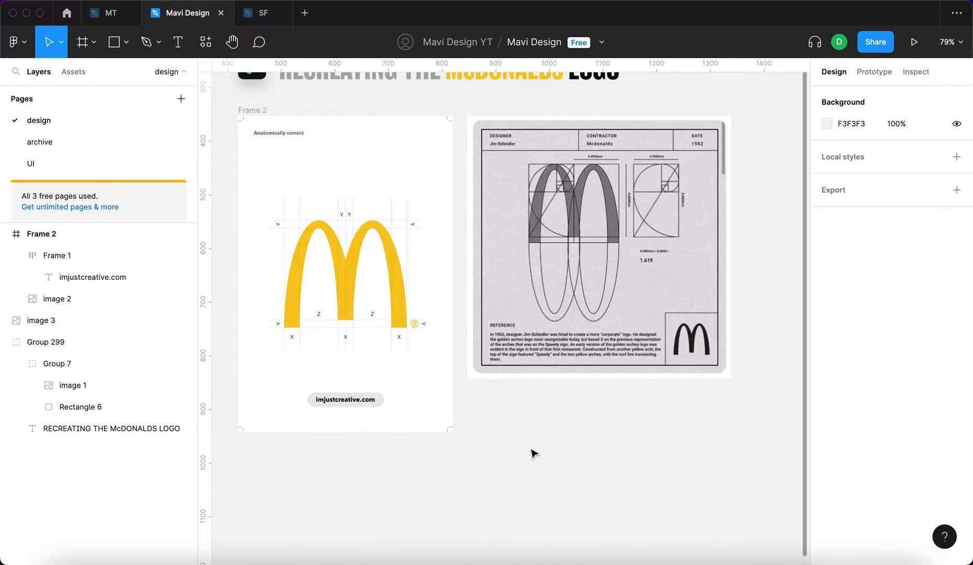
{"action": "scroll", "coordinate": [496, 246], "scroll_direction": "up", "scroll_amount": 5}
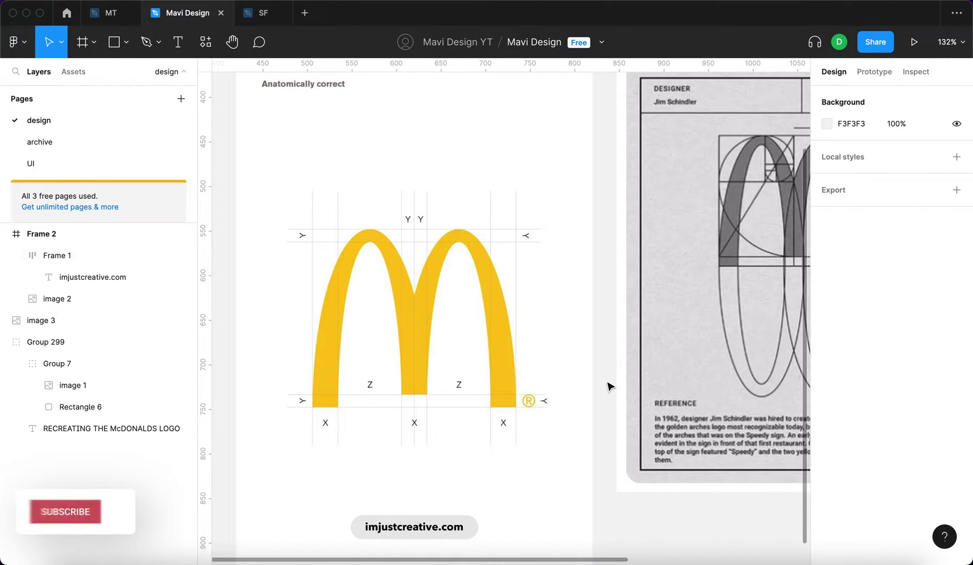
{"action": "left_click", "coordinate": [349, 362]}
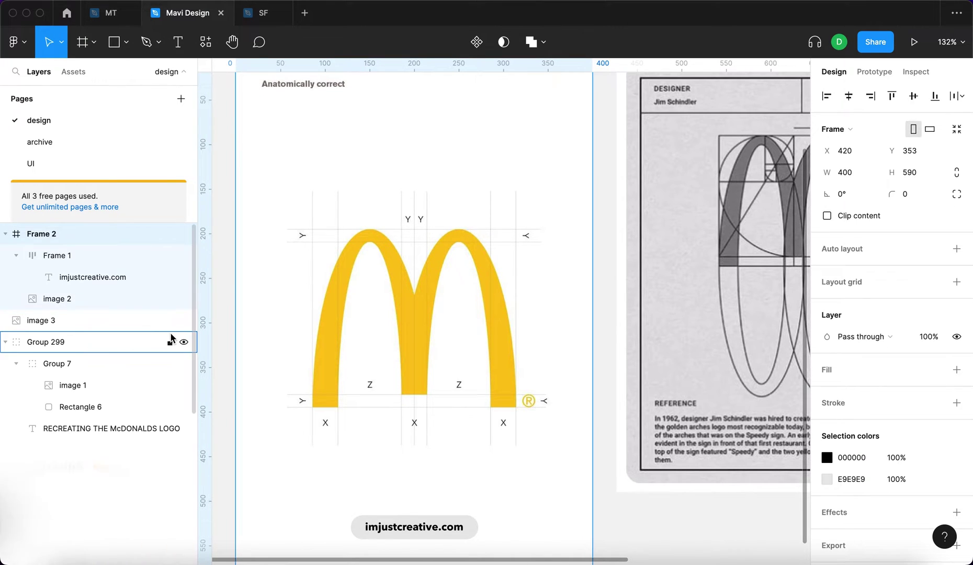
{"action": "left_click", "coordinate": [170, 234]}
{"action": "scroll", "coordinate": [409, 263], "scroll_direction": "up", "scroll_amount": 2}
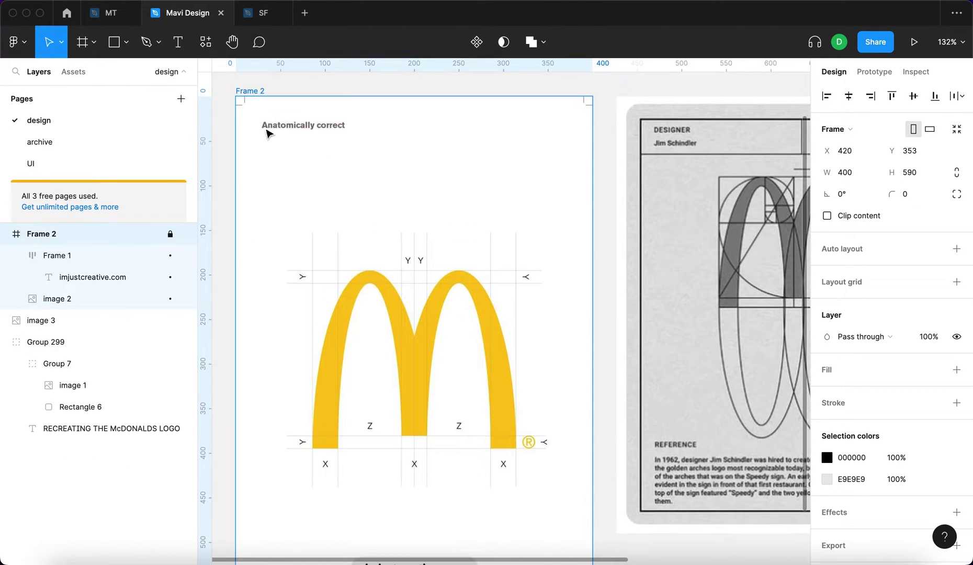
{"action": "key", "text": "Escape"}
{"action": "scroll", "coordinate": [526, 370], "scroll_direction": "down", "scroll_amount": 5}
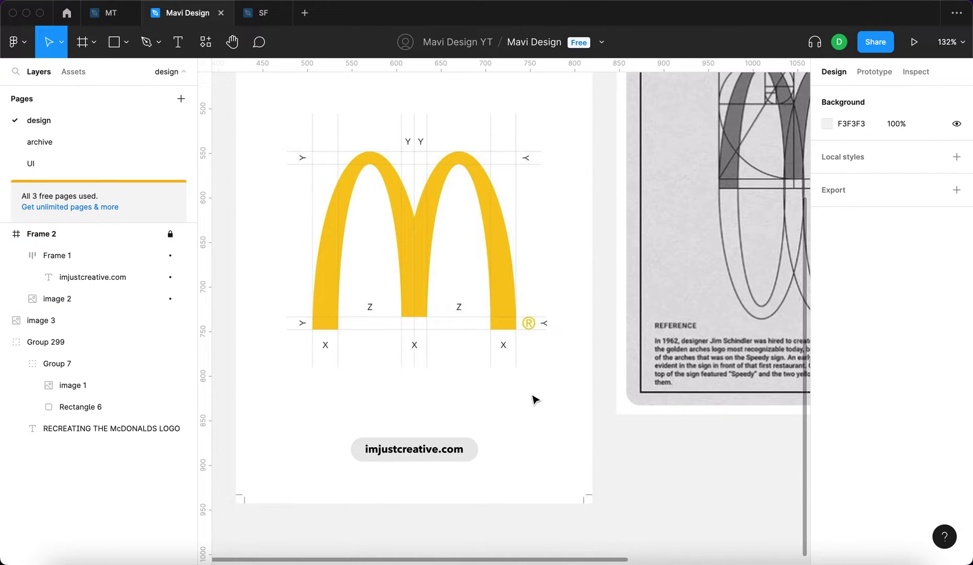
{"action": "scroll", "coordinate": [300, 153], "scroll_direction": "up", "scroll_amount": 5}
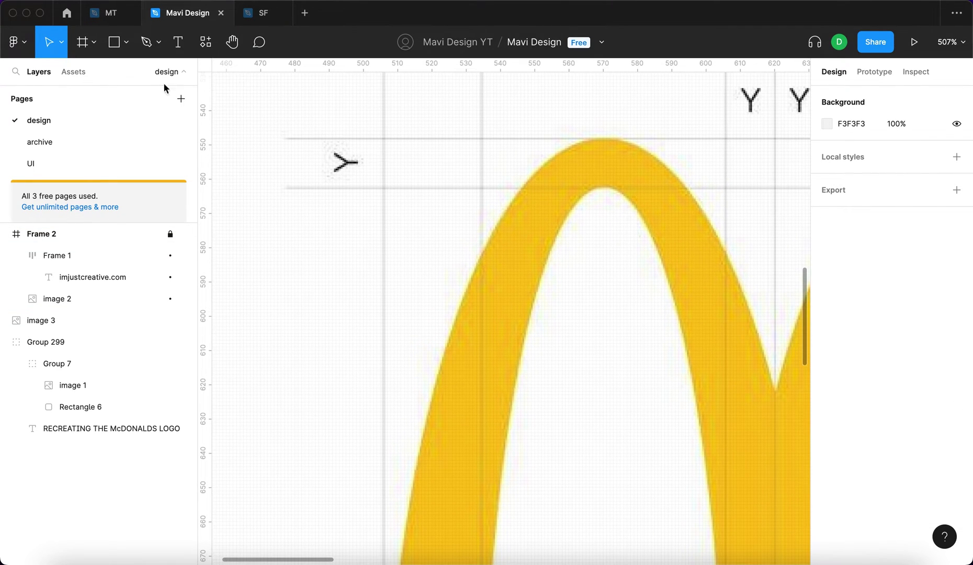
- Draw Rectangle 7 over the M and size it to 228×200
{"action": "left_click", "coordinate": [114, 48]}
{"action": "mouse_move", "coordinate": [384, 137]}
{"action": "left_mouse_down"}
{"action": "mouse_move", "coordinate": [476, 257]}
{"action": "mouse_move", "coordinate": [690, 420]}
{"action": "left_mouse_up"}
{"action": "scroll", "coordinate": [630, 380], "scroll_direction": "down", "scroll_amount": 3}
{"action": "mouse_move", "coordinate": [630, 381]}
{"action": "left_mouse_down"}
{"action": "mouse_move", "coordinate": [378, 282]}
{"action": "mouse_move", "coordinate": [634, 467]}
{"action": "left_mouse_up"}
{"action": "scroll", "coordinate": [623, 367], "scroll_direction": "down", "scroll_amount": 4}
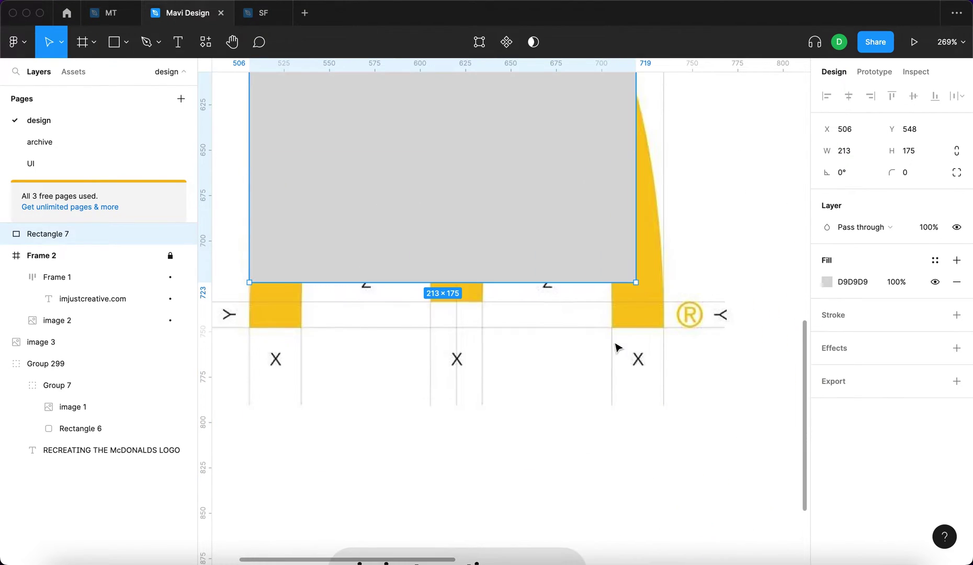
{"action": "left_click_drag", "start_coordinate": [633, 283], "coordinate": [663, 326]}
{"action": "scroll", "coordinate": [625, 313], "scroll_direction": "up", "scroll_amount": 3}
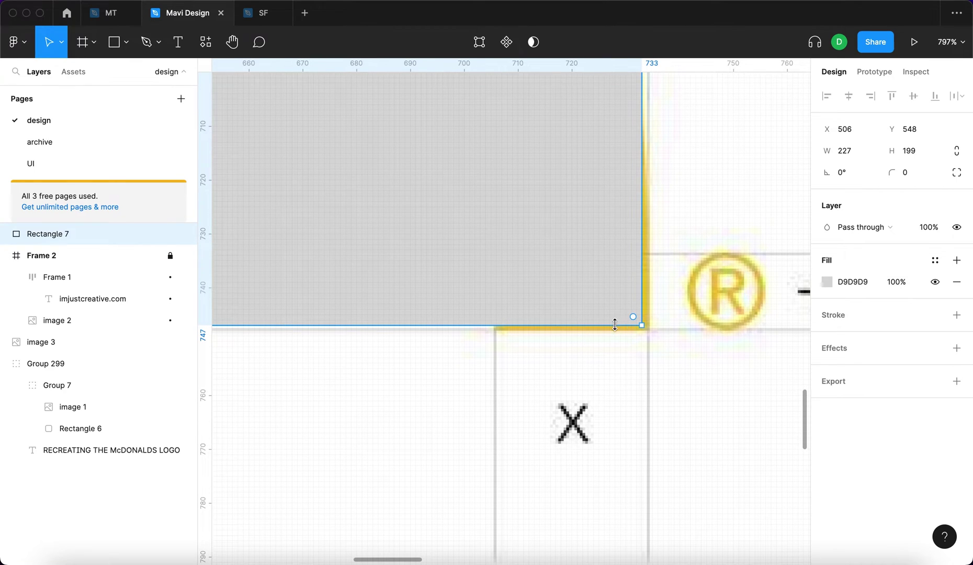
{"action": "scroll", "coordinate": [683, 330], "scroll_direction": "down", "scroll_amount": 2}
{"action": "scroll", "coordinate": [695, 278], "scroll_direction": "up", "scroll_amount": 5}
{"action": "left_click", "coordinate": [917, 154]}
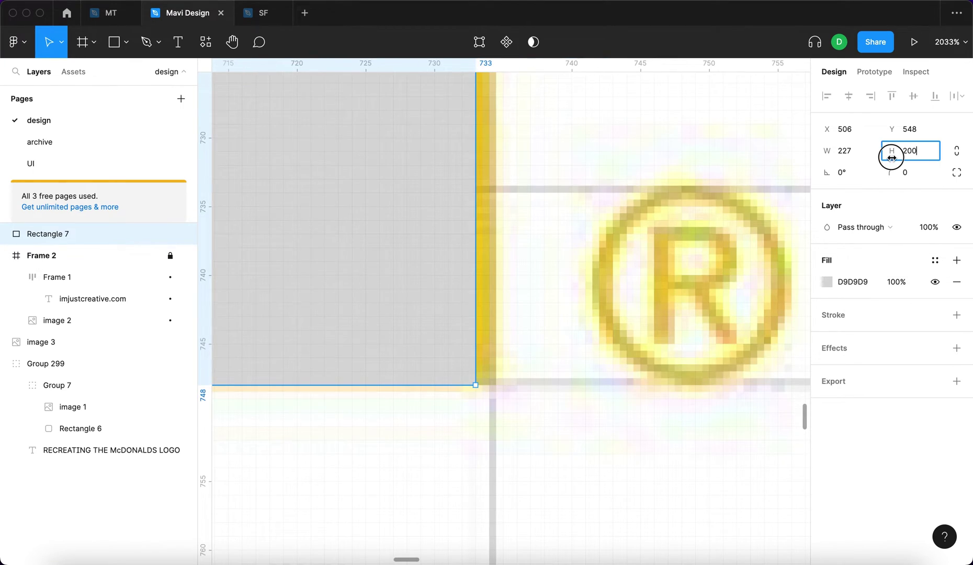
{"action": "left_click_drag", "start_coordinate": [477, 235], "coordinate": [495, 243]}
- Give Rectangle 7 a black 000000 fill at 30% opacity
{"action": "scroll", "coordinate": [493, 243], "scroll_direction": "down", "scroll_amount": 8}
{"action": "scroll", "coordinate": [495, 251], "scroll_direction": "left", "scroll_amount": 5}
{"action": "scroll", "coordinate": [451, 276], "scroll_direction": "up", "scroll_amount": 3}
{"action": "scroll", "coordinate": [451, 276], "scroll_direction": "up", "scroll_amount": 2}
{"action": "scroll", "coordinate": [463, 276], "scroll_direction": "down", "scroll_amount": 5}
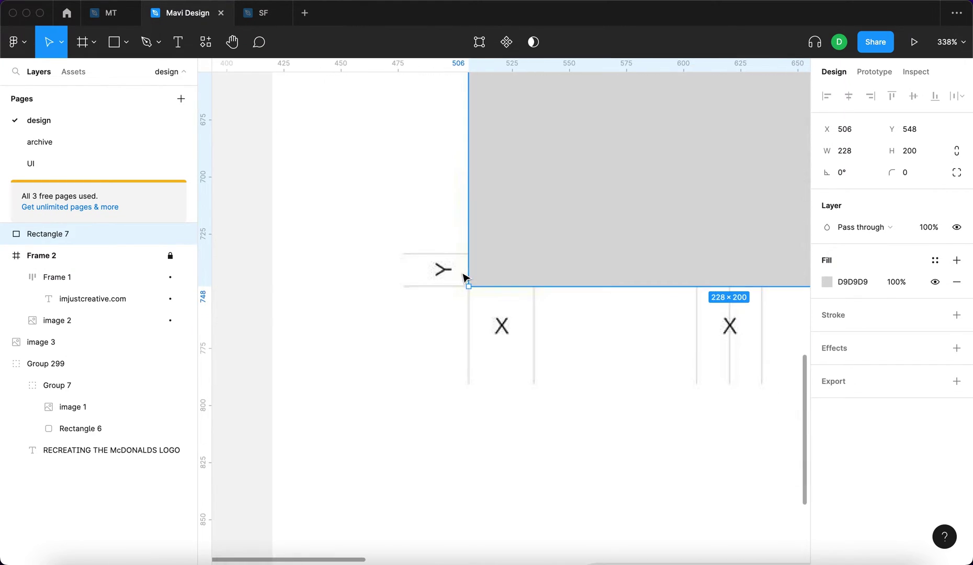
{"action": "scroll", "coordinate": [469, 278], "scroll_direction": "right", "scroll_amount": 5}
{"action": "scroll", "coordinate": [471, 278], "scroll_direction": "left", "scroll_amount": 3}
{"action": "scroll", "coordinate": [524, 280], "scroll_direction": "up", "scroll_amount": 2}
{"action": "scroll", "coordinate": [523, 280], "scroll_direction": "left", "scroll_amount": 1}
{"action": "left_click", "coordinate": [843, 286]}
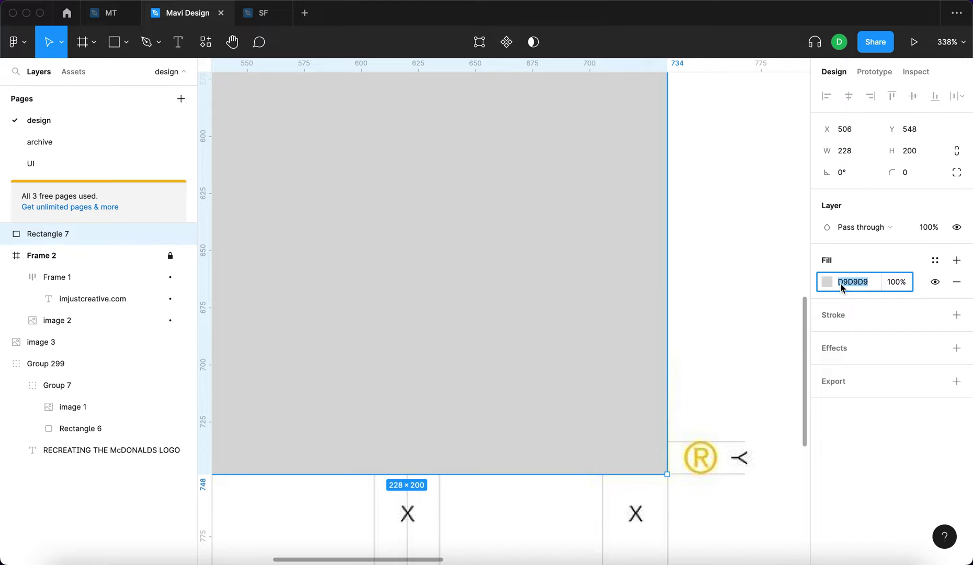
{"action": "type", "text": "0"}
{"action": "key", "text": "Return"}
{"action": "key", "text": "shift+Down"}
{"action": "key", "text": "shift+Down"}
{"action": "key", "text": "shift+Down"}
{"action": "key", "text": "shift+Down"}
{"action": "key", "text": "shift+Down"}
{"action": "key", "text": "shift+Down"}
{"action": "key", "text": "shift+Down"}
{"action": "key", "text": "shift+Down"}
{"action": "key", "text": "shift+Up"}
{"action": "key", "text": "Return"}
{"action": "key", "text": "Escape"}
- Move the rectangle left of the reference to X 120
{"action": "scroll", "coordinate": [500, 287], "scroll_direction": "down", "scroll_amount": 5}
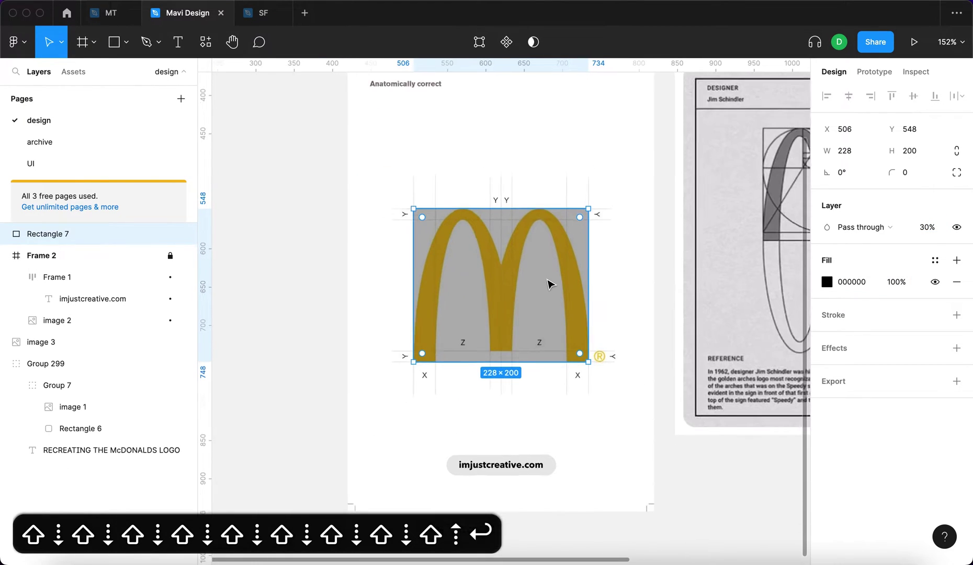
{"action": "left_click_drag", "start_coordinate": [550, 284], "coordinate": [264, 287]}
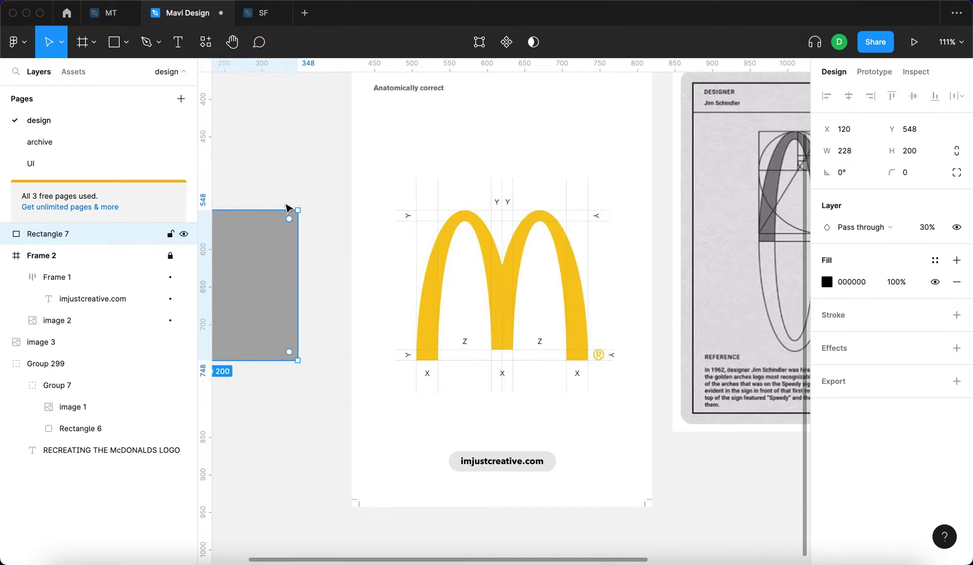
{"action": "key", "text": "Escape"}
{"action": "scroll", "coordinate": [651, 233], "scroll_direction": "left", "scroll_amount": 5}
{"action": "scroll", "coordinate": [598, 224], "scroll_direction": "right", "scroll_amount": 3}
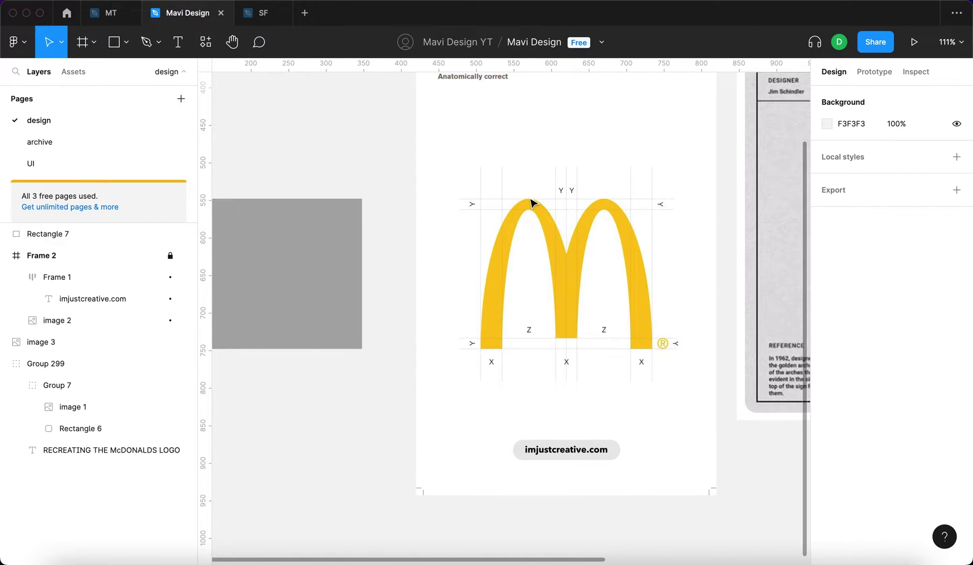
{"action": "scroll", "coordinate": [532, 201], "scroll_direction": "up", "scroll_amount": 5}
- Draw Rectangle 8 as a thin bar stretched across the top of the M
{"action": "key", "text": "r"}
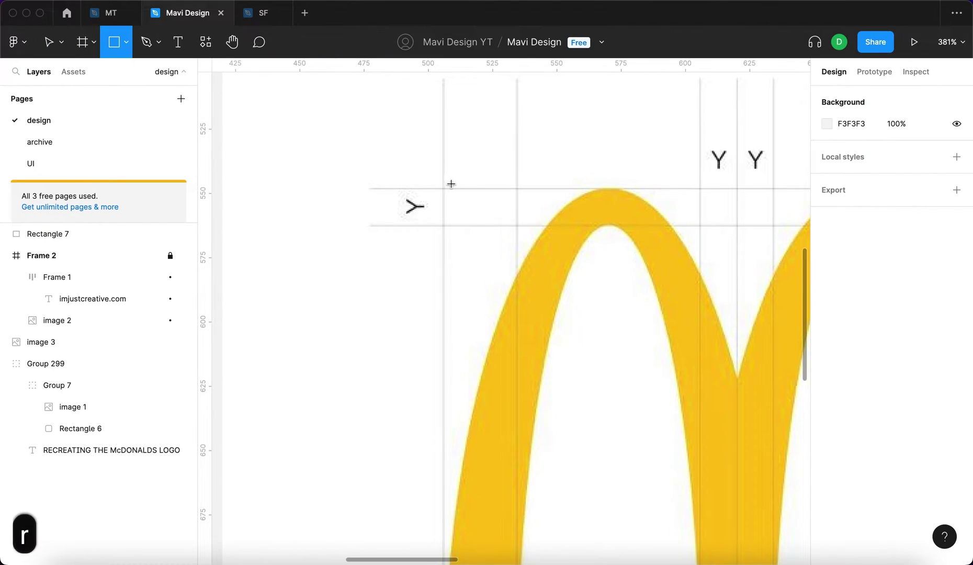
{"action": "scroll", "coordinate": [450, 191], "scroll_direction": "up", "scroll_amount": 8}
{"action": "left_click_drag", "start_coordinate": [419, 181], "coordinate": [609, 373]}
{"action": "scroll", "coordinate": [609, 372], "scroll_direction": "down", "scroll_amount": 8}
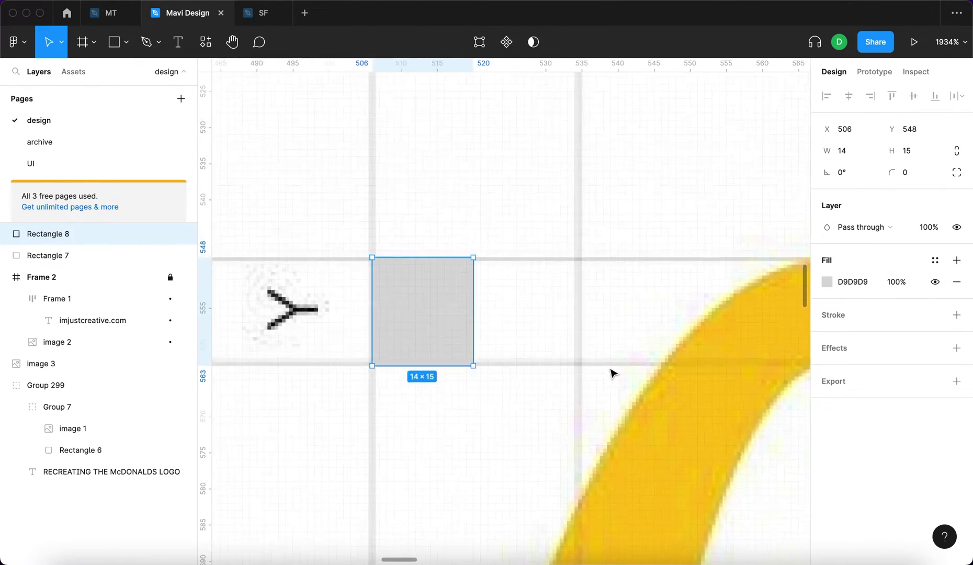
{"action": "scroll", "coordinate": [609, 372], "scroll_direction": "right", "scroll_amount": 3}
{"action": "scroll", "coordinate": [468, 330], "scroll_direction": "up", "scroll_amount": 5}
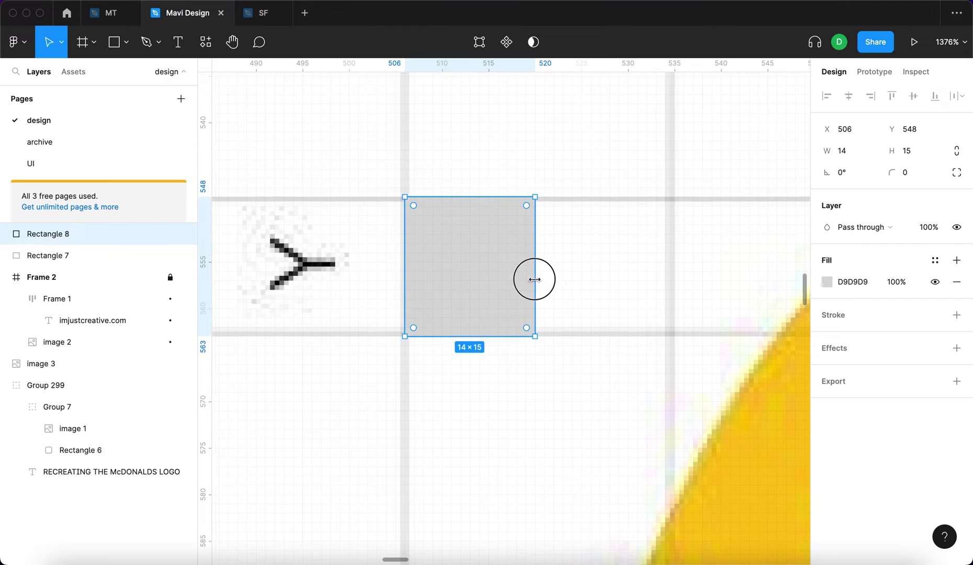
{"action": "left_click_drag", "start_coordinate": [532, 278], "coordinate": [679, 293]}
{"action": "scroll", "coordinate": [679, 293], "scroll_direction": "down", "scroll_amount": 6}
{"action": "scroll", "coordinate": [679, 292], "scroll_direction": "down", "scroll_amount": 4}
{"action": "scroll", "coordinate": [524, 298], "scroll_direction": "left", "scroll_amount": 3}
{"action": "left_click_drag", "start_coordinate": [346, 299], "coordinate": [645, 305]}
{"action": "scroll", "coordinate": [644, 305], "scroll_direction": "up", "scroll_amount": 5}
{"action": "left_click_drag", "start_coordinate": [544, 285], "coordinate": [607, 285]}
{"action": "scroll", "coordinate": [613, 357], "scroll_direction": "up", "scroll_amount": 3}
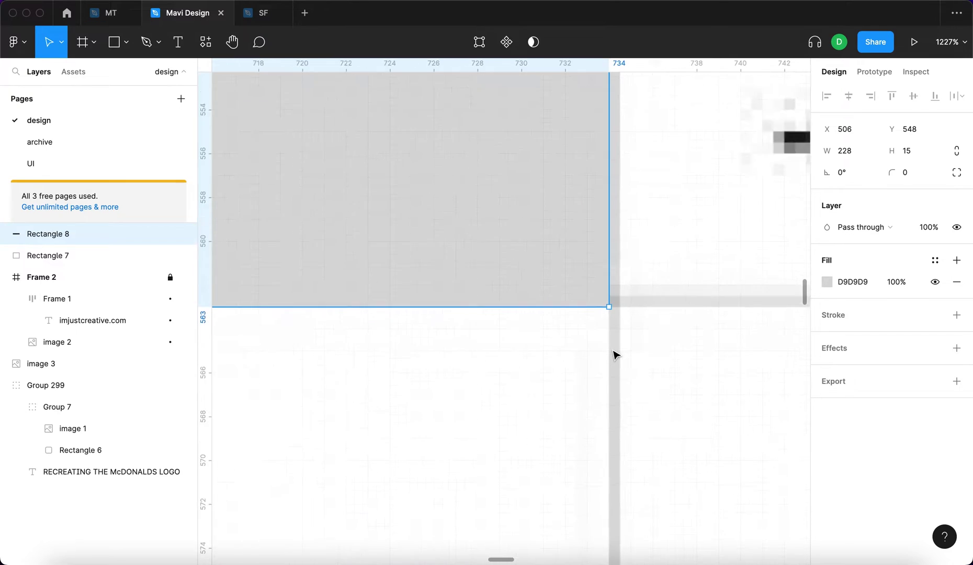
{"action": "scroll", "coordinate": [615, 347], "scroll_direction": "down", "scroll_amount": 3}
- Set the bar's height to 14.5, verify it, and view the whole logo
{"action": "left_click", "coordinate": [910, 151]}
{"action": "key", "text": "BackSpace"}
{"action": "type", "text": "4"}
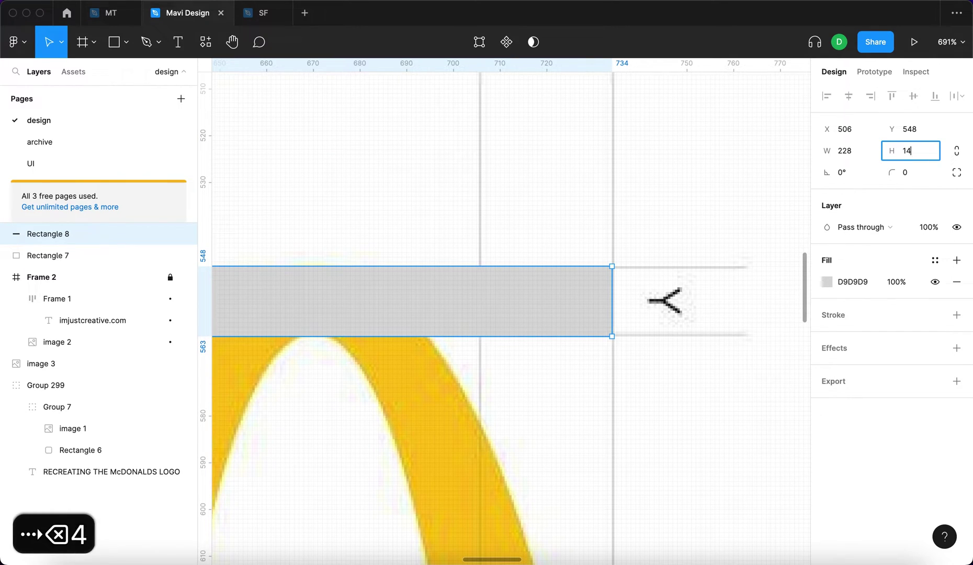
{"action": "type", "text": ".5"}
{"action": "key", "text": "Return"}
{"action": "left_click", "coordinate": [623, 265]}
{"action": "scroll", "coordinate": [648, 263], "scroll_direction": "down", "scroll_amount": 10}
{"action": "scroll", "coordinate": [647, 246], "scroll_direction": "up", "scroll_amount": 3}
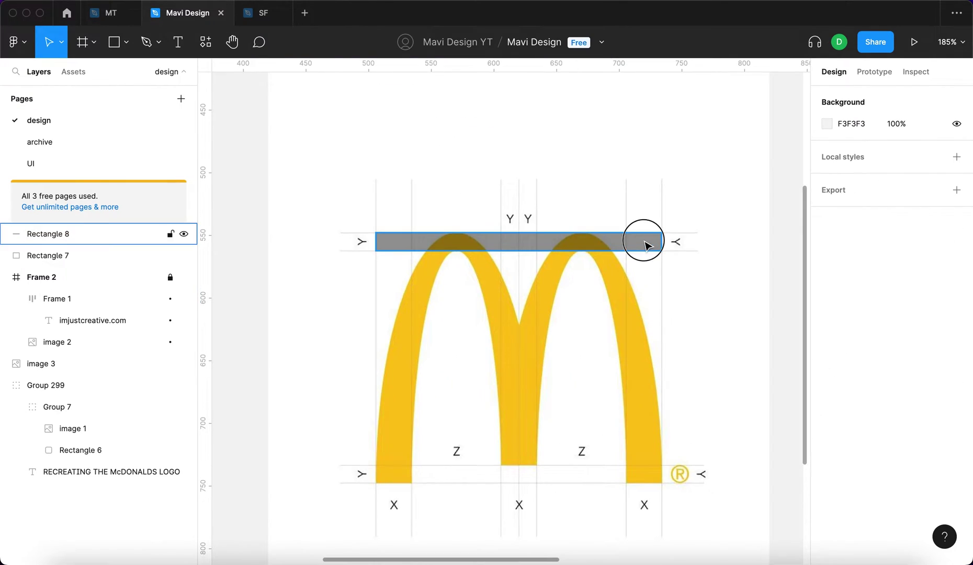
{"action": "left_click", "coordinate": [645, 242]}
{"action": "scroll", "coordinate": [644, 242], "scroll_direction": "up", "scroll_amount": 5}
{"action": "left_click", "coordinate": [901, 154]}
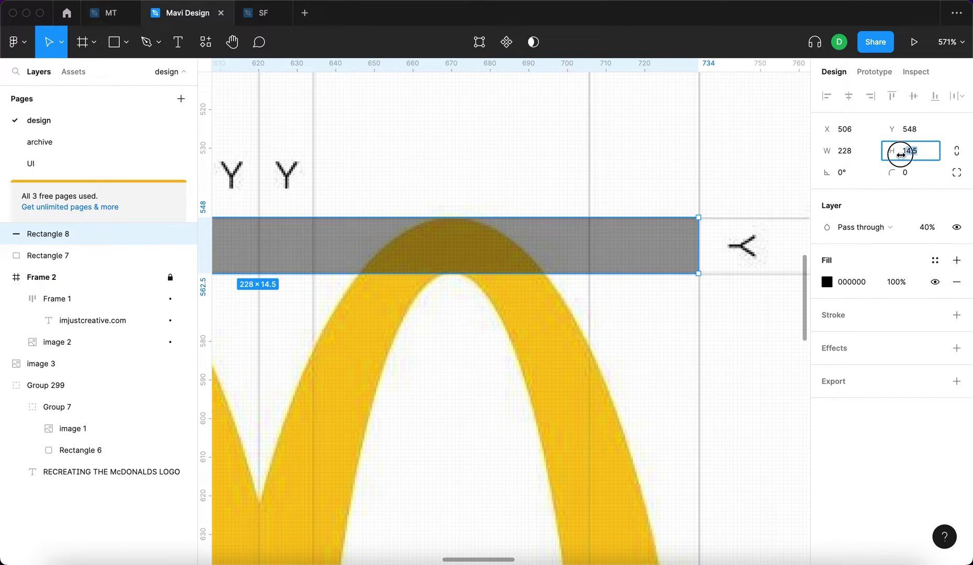
{"action": "left_click", "coordinate": [628, 375]}
{"action": "scroll", "coordinate": [607, 388], "scroll_direction": "down", "scroll_amount": 10}
{"action": "left_click_drag", "start_coordinate": [597, 398], "coordinate": [675, 350]}
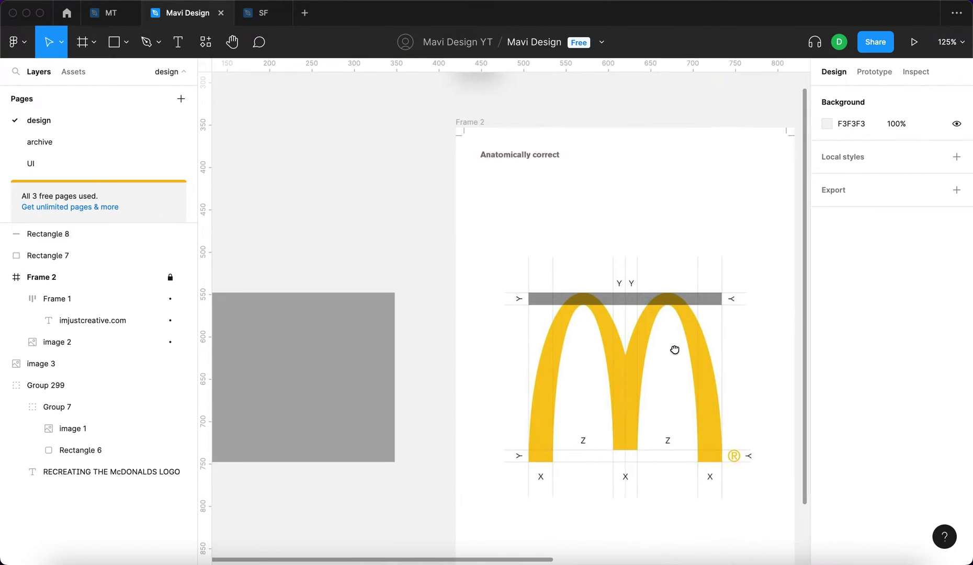
- Place a '14.5' text label just left of the grey bar
{"action": "key", "text": "t"}
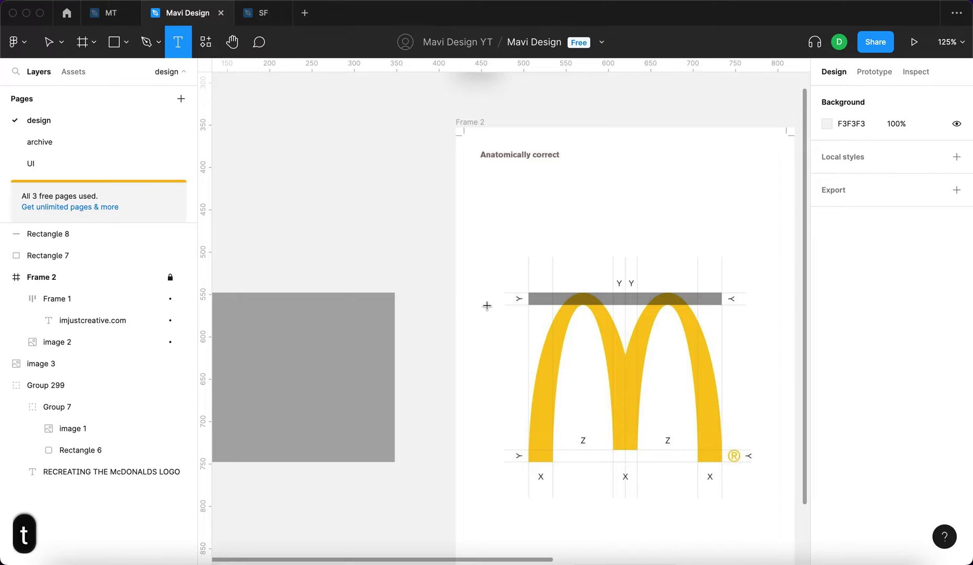
{"action": "left_click", "coordinate": [487, 306]}
{"action": "scroll", "coordinate": [528, 326], "scroll_direction": "up", "scroll_amount": 3}
{"action": "type", "text": "14.5"}
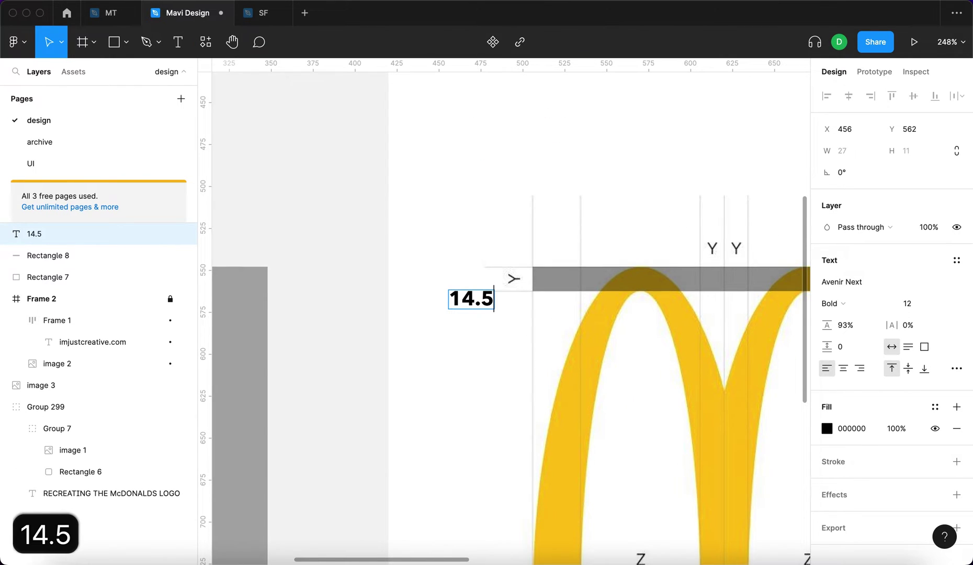
{"action": "key", "text": "Escape"}
{"action": "left_click_drag", "start_coordinate": [471, 300], "coordinate": [445, 283]}
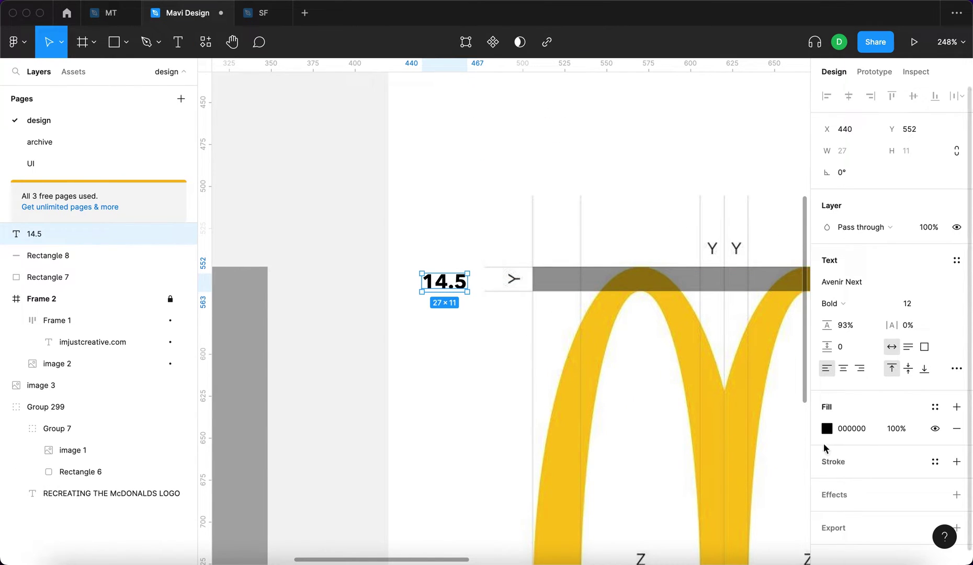
- Color the label magenta FF00FF and line it up with the bar
{"action": "left_click", "coordinate": [827, 429]}
{"action": "left_click_drag", "start_coordinate": [757, 406], "coordinate": [776, 410]}
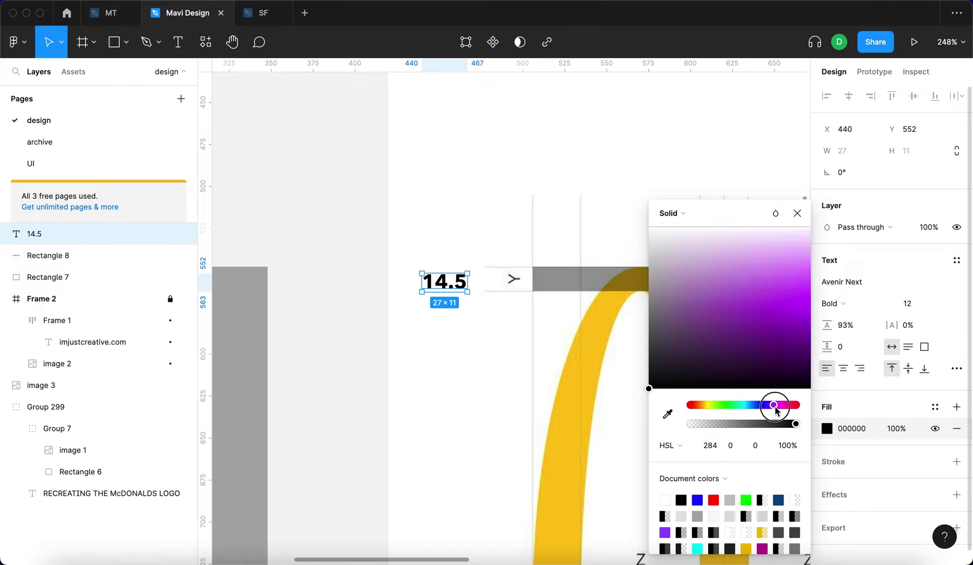
{"action": "left_click_drag", "start_coordinate": [782, 357], "coordinate": [811, 297]}
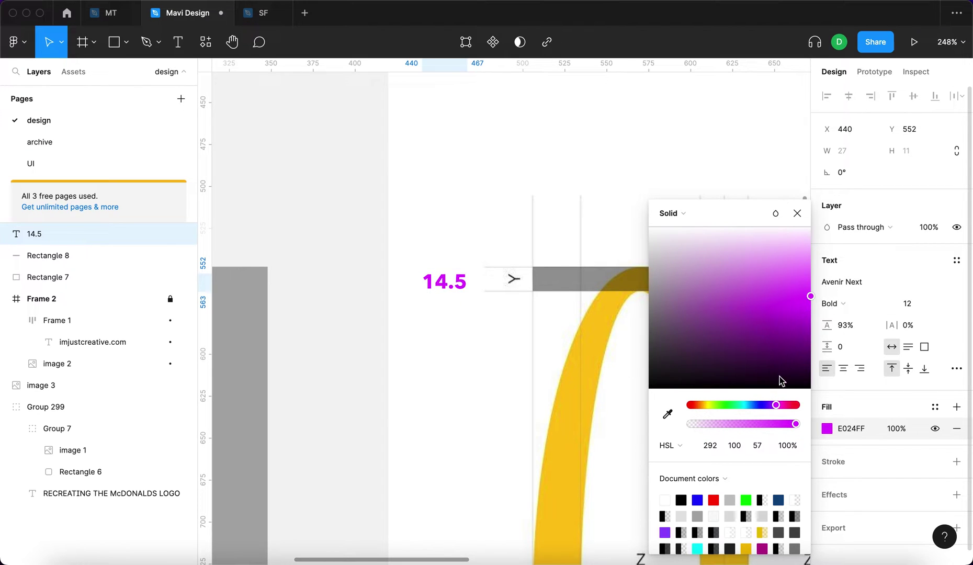
{"action": "left_click_drag", "start_coordinate": [778, 405], "coordinate": [782, 405]}
{"action": "left_click", "coordinate": [448, 284]}
{"action": "left_click_drag", "start_coordinate": [447, 284], "coordinate": [436, 283]}
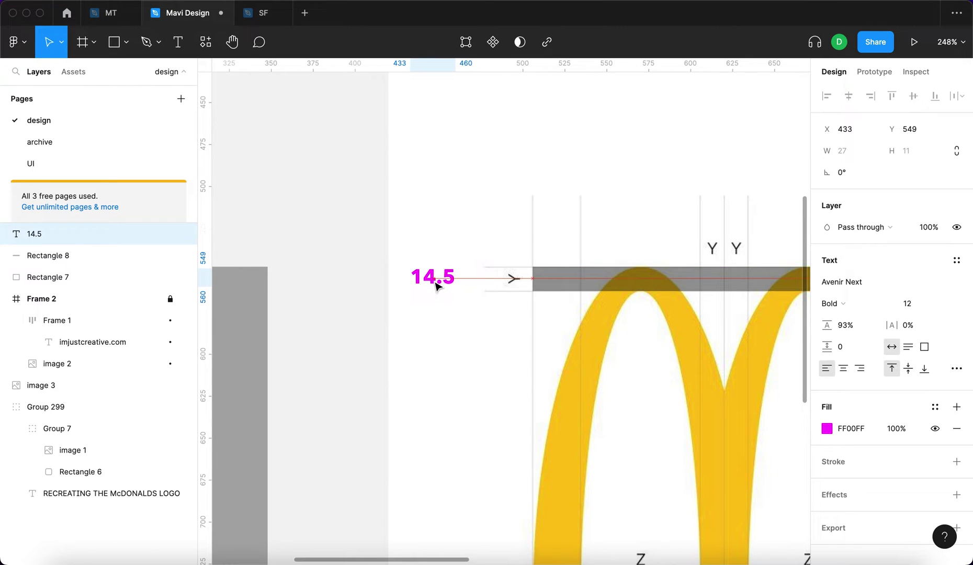
- Change the label text to 'Y = 14.5'
{"action": "double_click", "coordinate": [434, 276]}
{"action": "key", "text": "BackSpace"}
{"action": "type", "text": "y"}
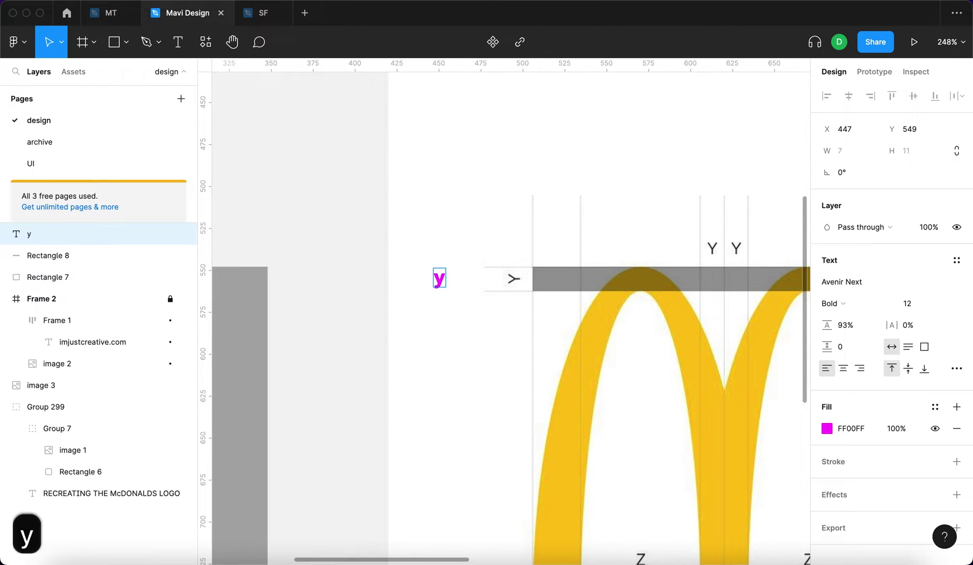
{"action": "key", "text": "BackSpace"}
{"action": "type", "text": "Y = "}
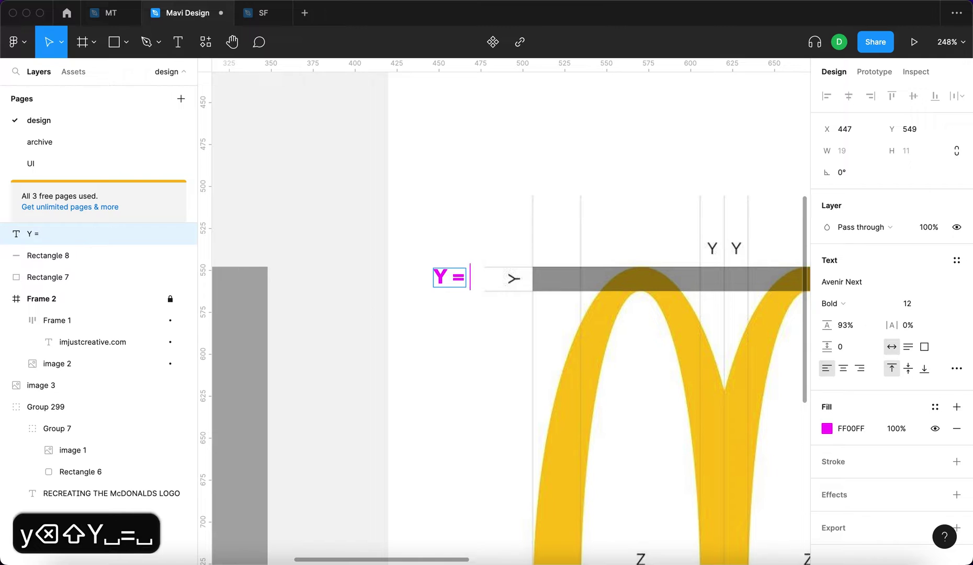
{"action": "type", "text": "14.5"}
{"action": "key", "text": "Escape"}
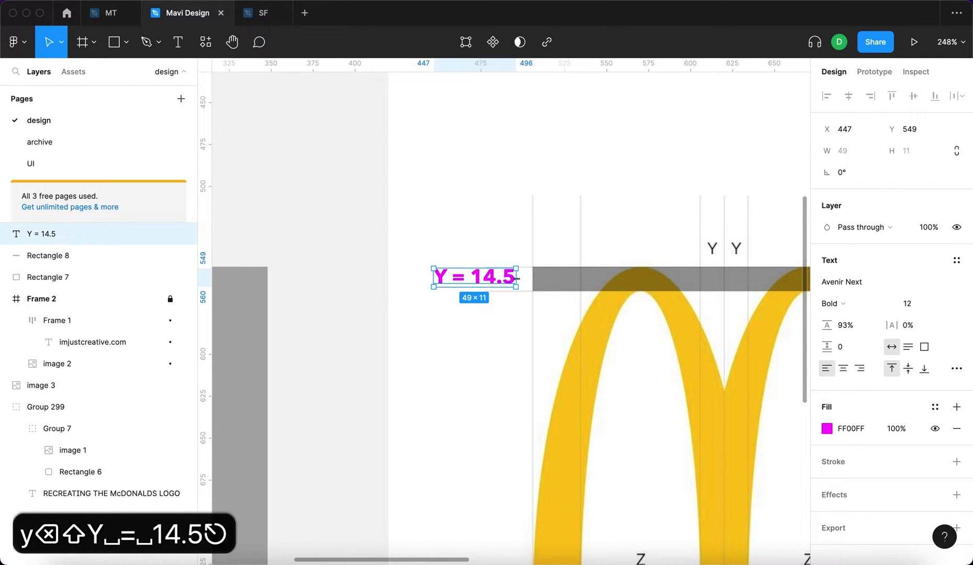
- Nudge the Y = 14.5 label slightly left and select the grey bar
{"action": "scroll", "coordinate": [348, 210], "scroll_direction": "right", "scroll_amount": 2}
{"action": "left_click", "coordinate": [348, 210]}
{"action": "scroll", "coordinate": [346, 211], "scroll_direction": "down", "scroll_amount": 3}
{"action": "left_click_drag", "start_coordinate": [374, 224], "coordinate": [368, 224]}
{"action": "left_click", "coordinate": [330, 181]}
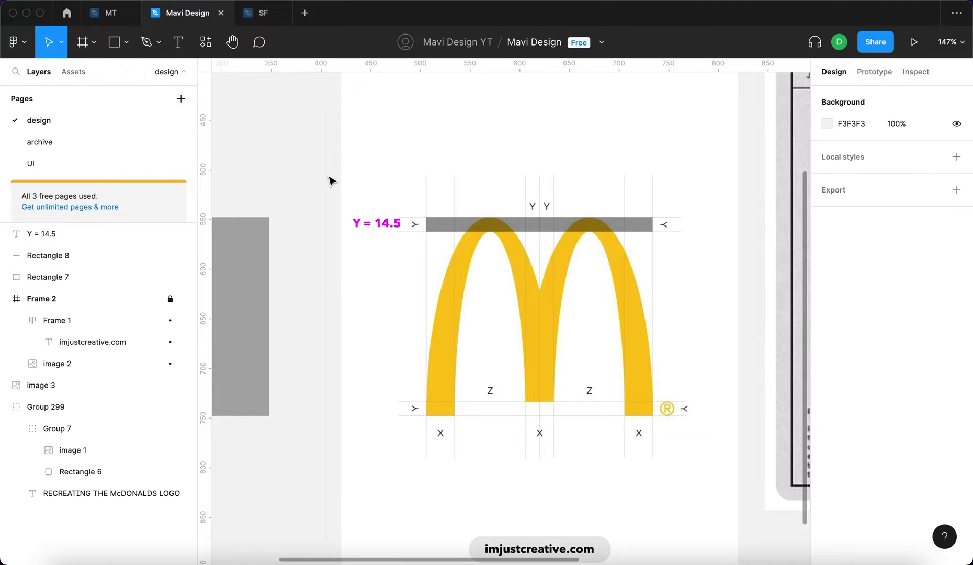
{"action": "left_click", "coordinate": [460, 224]}
{"action": "scroll", "coordinate": [628, 304], "scroll_direction": "down", "scroll_amount": 1}
{"action": "scroll", "coordinate": [628, 304], "scroll_direction": "right", "scroll_amount": 1}
{"action": "scroll", "coordinate": [540, 450], "scroll_direction": "up", "scroll_amount": 5}
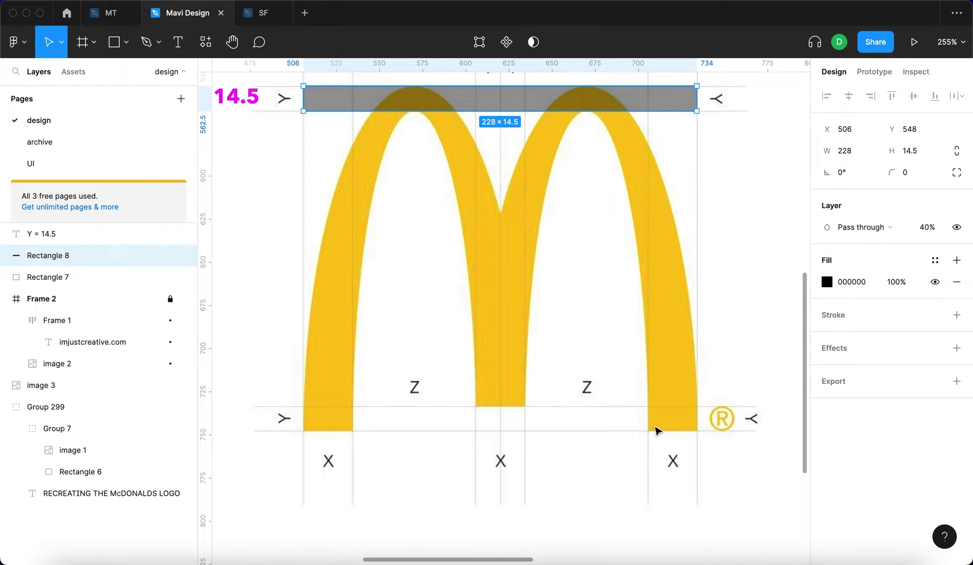
{"action": "scroll", "coordinate": [367, 441], "scroll_direction": "up", "scroll_amount": 2}
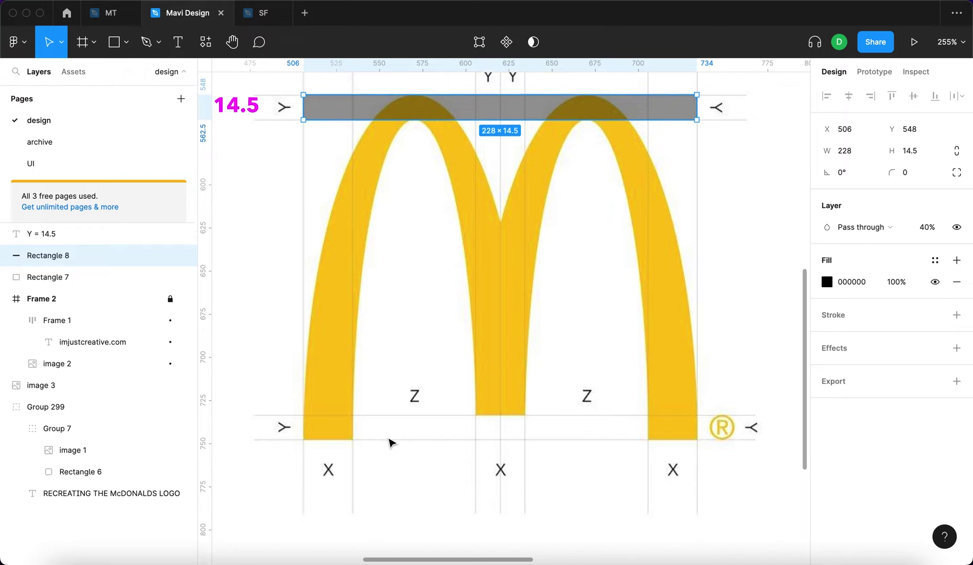
{"action": "scroll", "coordinate": [502, 444], "scroll_direction": "left", "scroll_amount": 3}
{"action": "scroll", "coordinate": [414, 456], "scroll_direction": "up", "scroll_amount": 3}
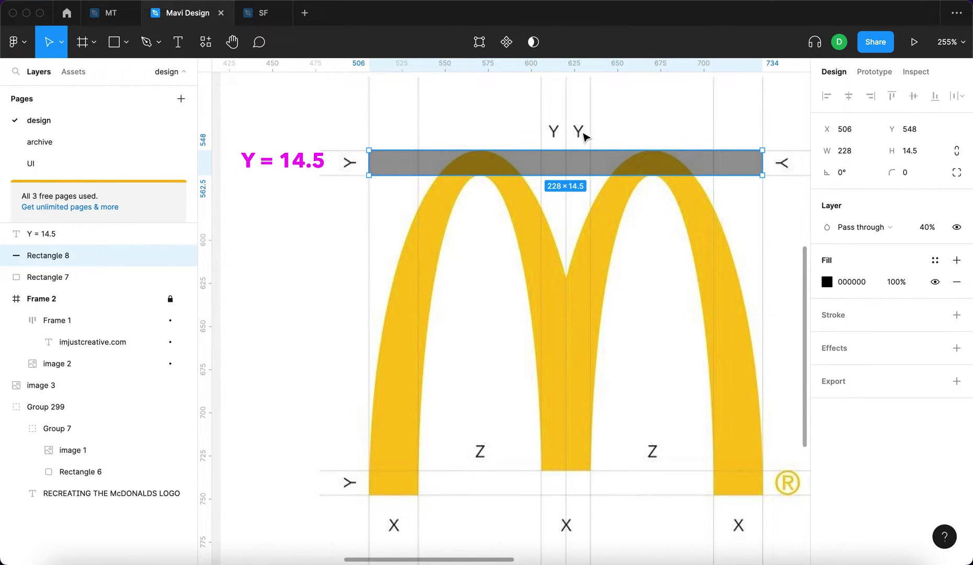
- Duplicate the grey bar, rotate the copy 90°, and place it on the middle stem
{"action": "left_click_drag", "start_coordinate": [505, 168], "coordinate": [527, 314]}
{"action": "left_click_drag", "start_coordinate": [768, 294], "coordinate": [566, 211]}
{"action": "left_click_drag", "start_coordinate": [569, 247], "coordinate": [558, 245]}
{"action": "scroll", "coordinate": [539, 333], "scroll_direction": "up", "scroll_amount": 5}
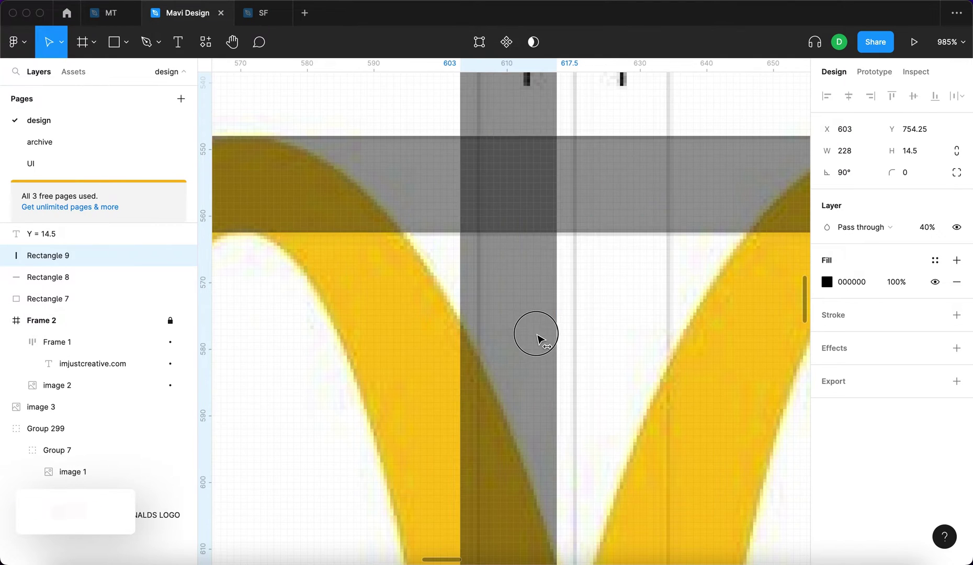
{"action": "scroll", "coordinate": [547, 337], "scroll_direction": "down", "scroll_amount": 8}
{"action": "scroll", "coordinate": [527, 279], "scroll_direction": "up", "scroll_amount": 4}
- Duplicate the vertical bar beside it and set the copy's X to 620.5
{"action": "left_click_drag", "start_coordinate": [529, 274], "coordinate": [561, 278]}
{"action": "scroll", "coordinate": [529, 278], "scroll_direction": "down", "scroll_amount": 5}
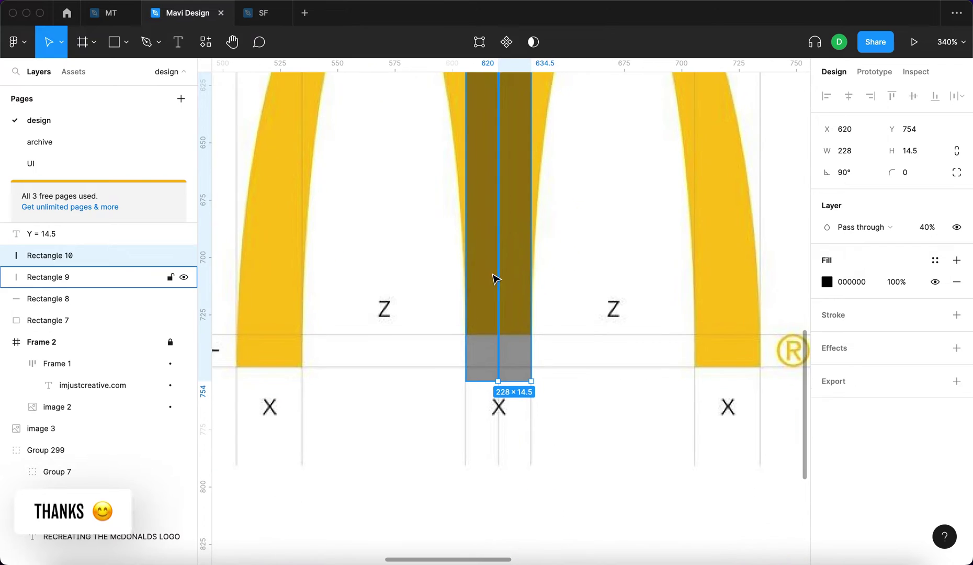
{"action": "scroll", "coordinate": [546, 399], "scroll_direction": "up", "scroll_amount": 5}
{"action": "left_click", "coordinate": [848, 128]}
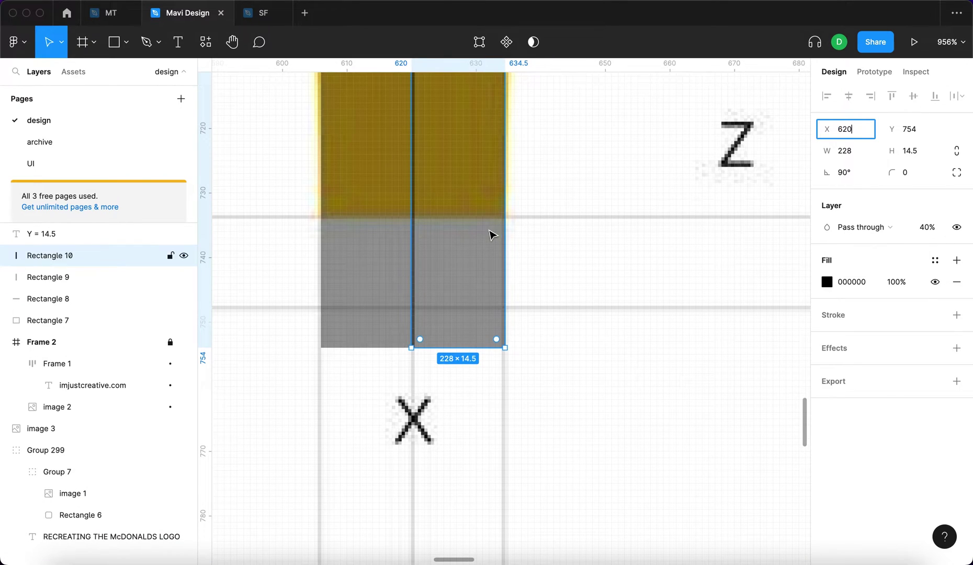
{"action": "scroll", "coordinate": [492, 235], "scroll_direction": "up", "scroll_amount": 2}
{"action": "type", "text": ".5"}
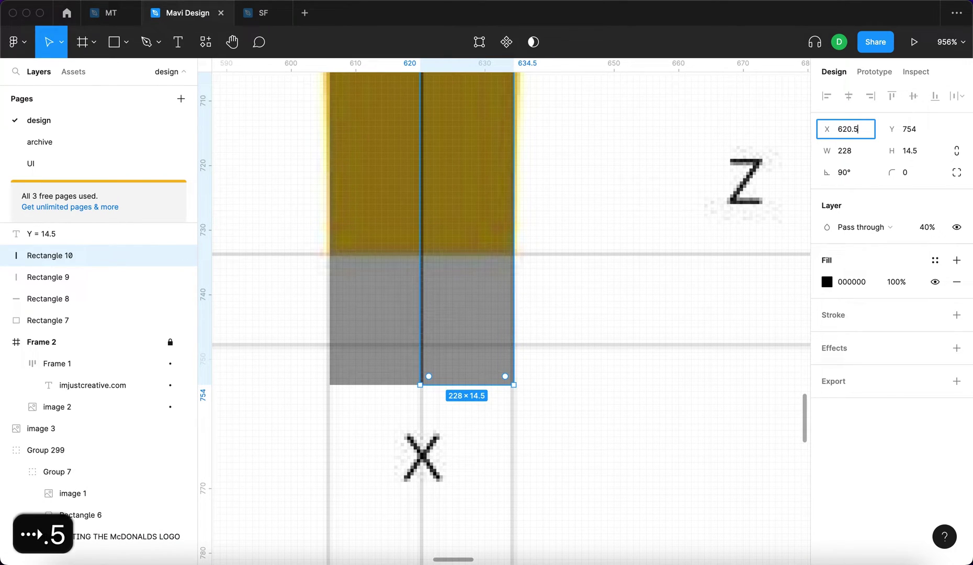
{"action": "key", "text": "Return"}
- Copy the Y = 14.5 label below the middle stem
{"action": "left_click", "coordinate": [504, 436]}
{"action": "scroll", "coordinate": [376, 437], "scroll_direction": "down", "scroll_amount": 8}
{"action": "left_click_drag", "start_coordinate": [327, 119], "coordinate": [510, 413]}
- Change the copied magenta label's text to X = 29
{"action": "double_click", "coordinate": [511, 413]}
{"action": "key", "text": "BackSpace"}
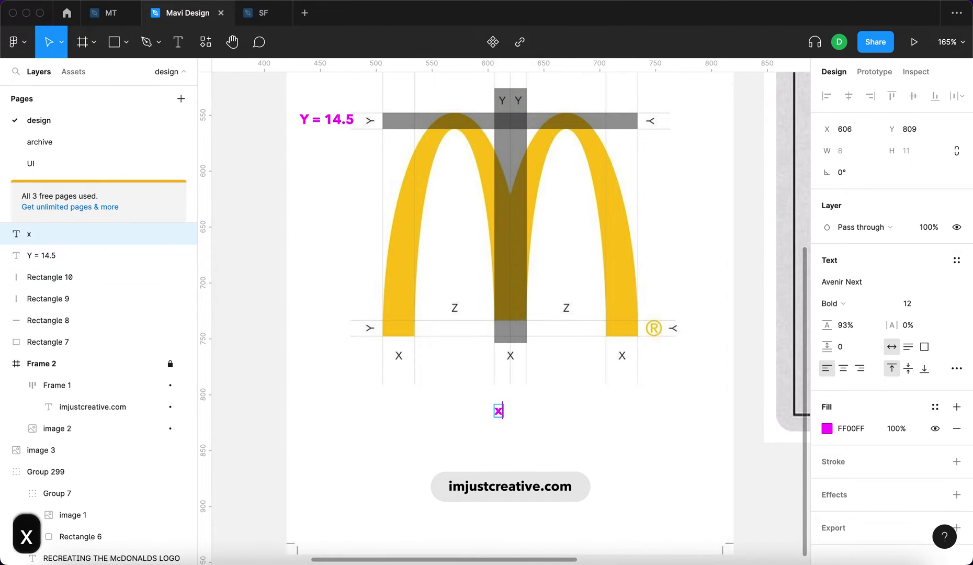
{"action": "type", "text": "X = 29"}
{"action": "key", "text": "Escape"}
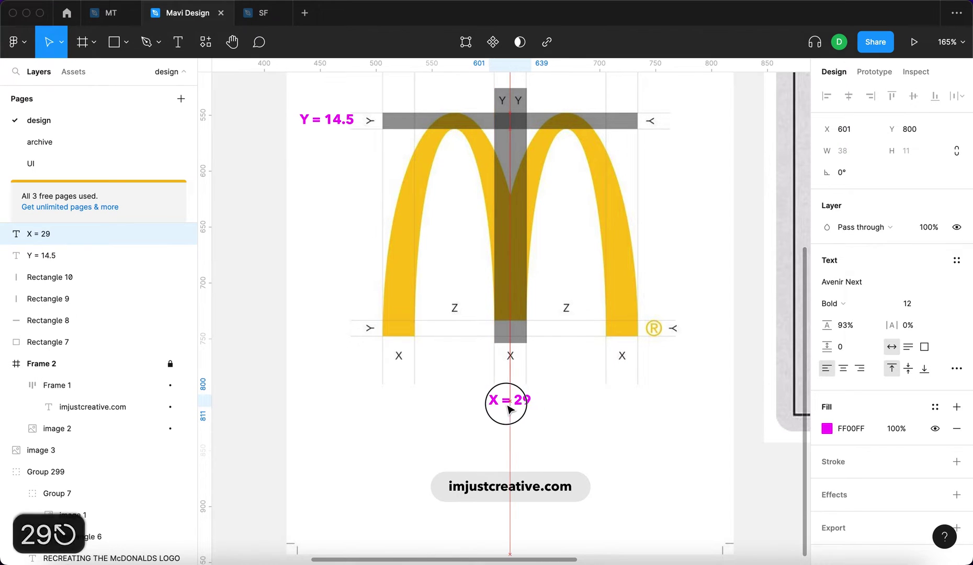
{"action": "left_click", "coordinate": [498, 455]}
- Group the two vertical bars and shift the group 0.5 to the left
{"action": "left_click", "coordinate": [500, 215]}
{"action": "scroll", "coordinate": [523, 230], "scroll_direction": "up", "scroll_amount": 3}
{"action": "left_click", "coordinate": [523, 230], "text": "shift"}
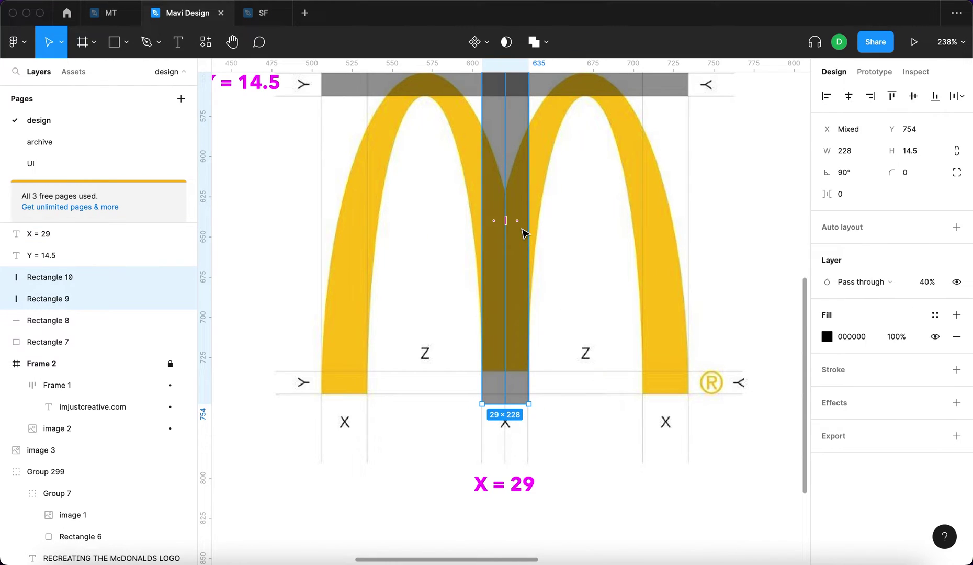
{"action": "key", "text": "super+g"}
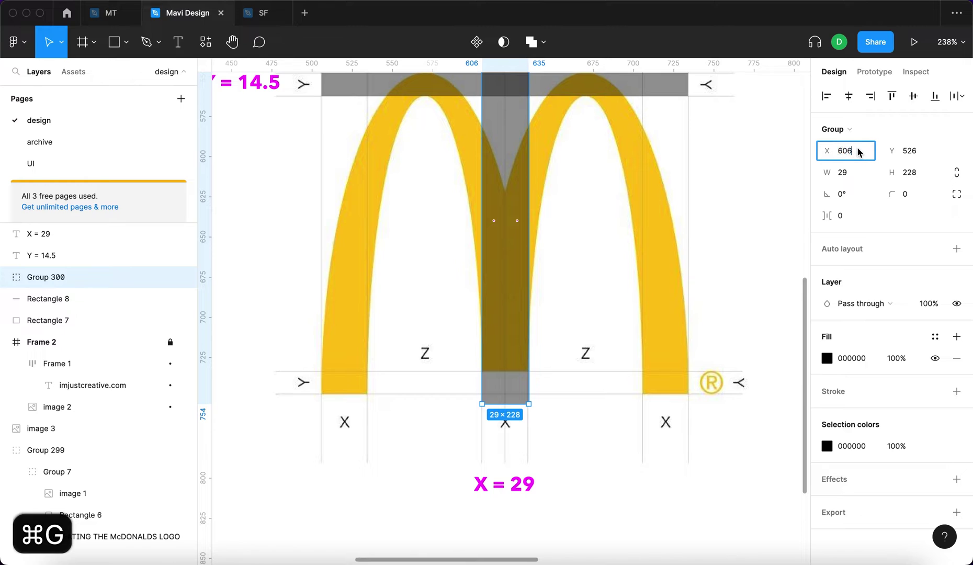
{"action": "type", "text": "/"}
{"action": "key", "text": "BackSpace"}
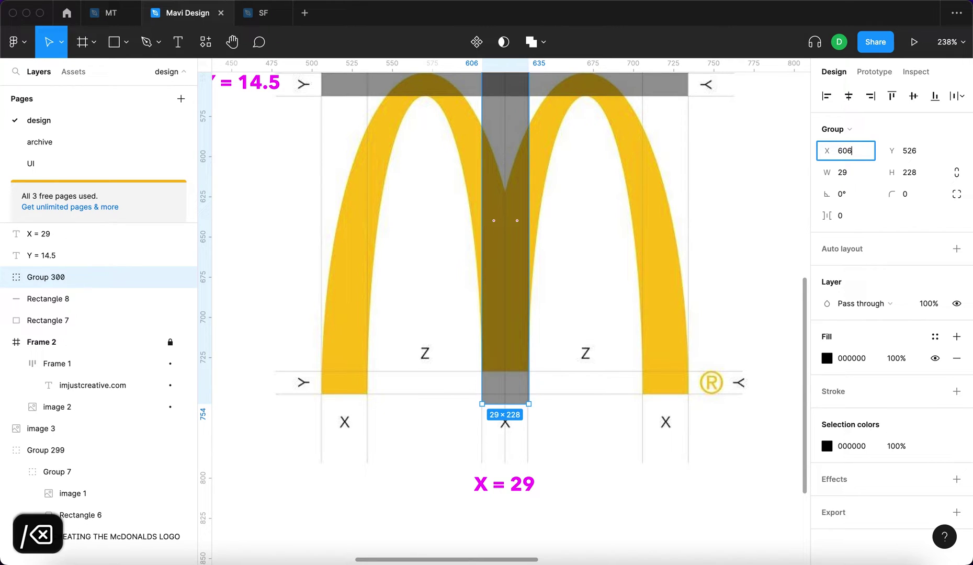
{"action": "type", "text": "-0.5"}
{"action": "key", "text": "Return"}
- Check the grouped vertical bars by selecting and deselecting them around the canvas
{"action": "scroll", "coordinate": [505, 421], "scroll_direction": "up", "scroll_amount": 5}
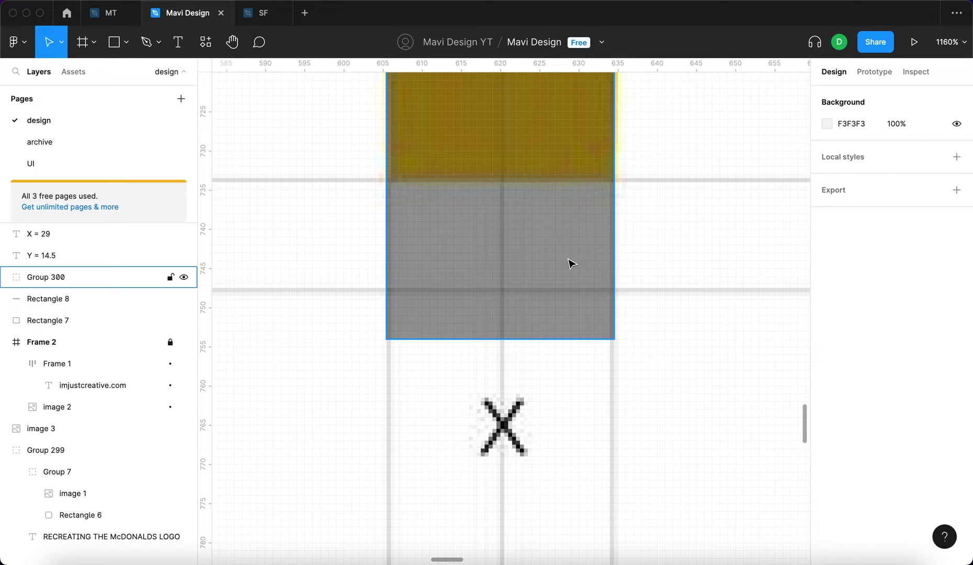
{"action": "scroll", "coordinate": [541, 311], "scroll_direction": "down", "scroll_amount": 3}
{"action": "left_click", "coordinate": [554, 315]}
{"action": "left_click", "coordinate": [652, 398]}
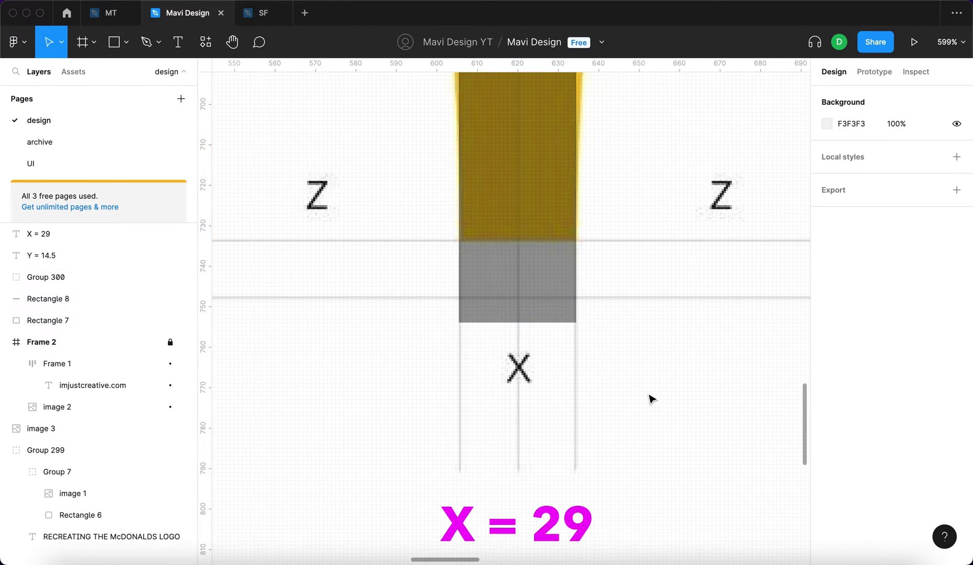
{"action": "scroll", "coordinate": [652, 397], "scroll_direction": "down", "scroll_amount": 5}
{"action": "left_click", "coordinate": [617, 327]}
{"action": "left_click", "coordinate": [526, 279]}
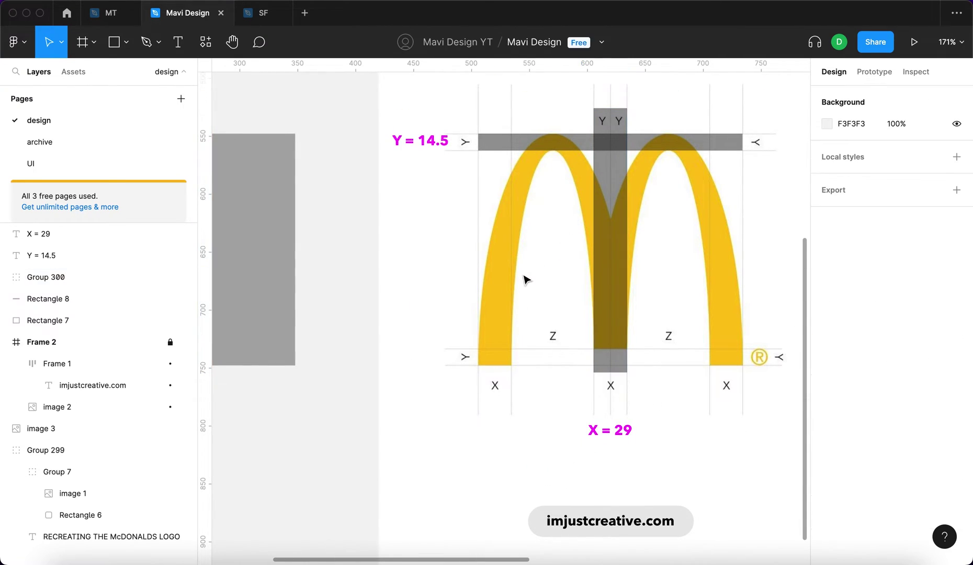
{"action": "scroll", "coordinate": [559, 289], "scroll_direction": "right", "scroll_amount": 2}
{"action": "left_click", "coordinate": [577, 204]}
{"action": "left_click", "coordinate": [660, 249]}
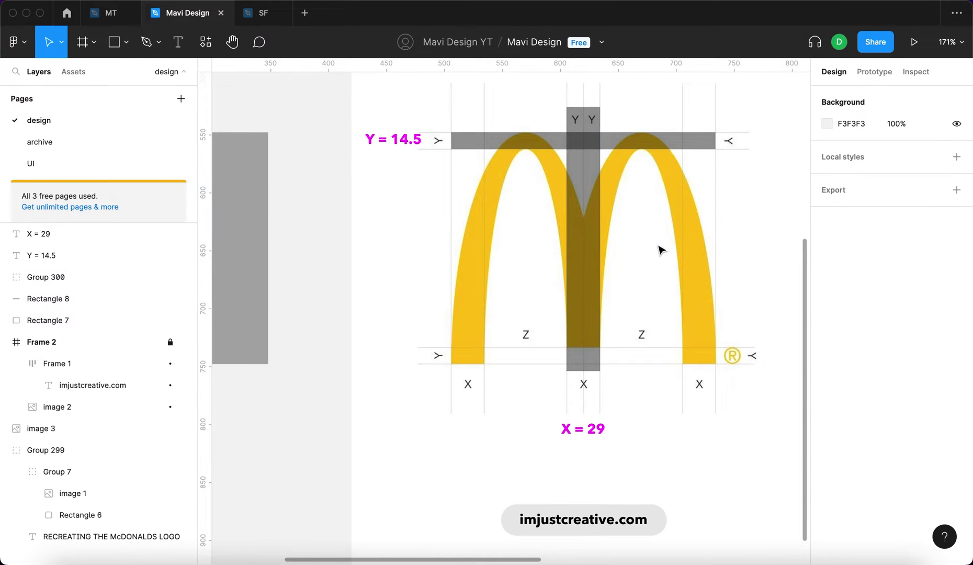
{"action": "scroll", "coordinate": [517, 190], "scroll_direction": "left", "scroll_amount": 4}
{"action": "scroll", "coordinate": [517, 189], "scroll_direction": "right", "scroll_amount": 5}
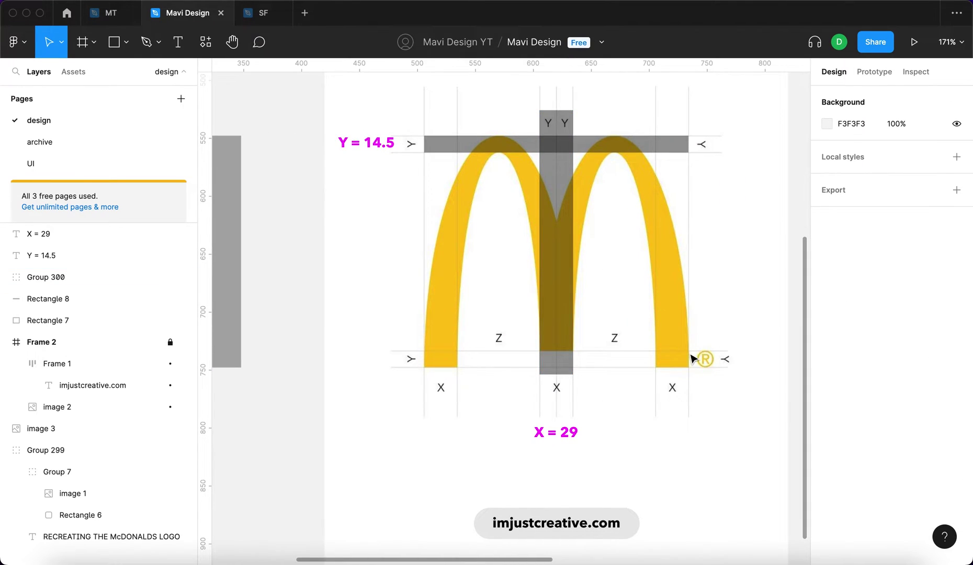
- Give the middle bar 30% layer opacity, then deselect it
{"action": "key", "text": "super+d"}
{"action": "key", "text": "3"}
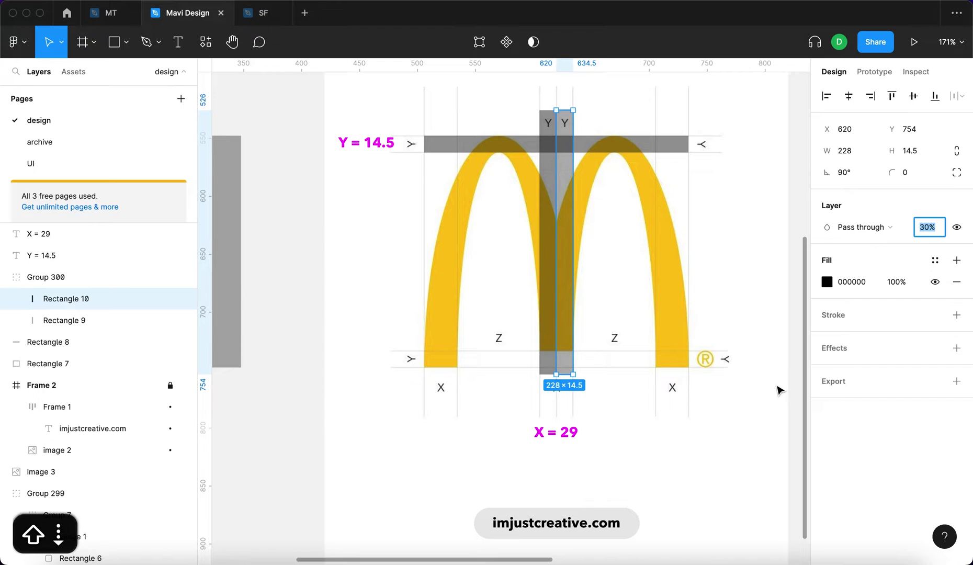
{"action": "key", "text": "Return"}
{"action": "left_click", "coordinate": [751, 430]}
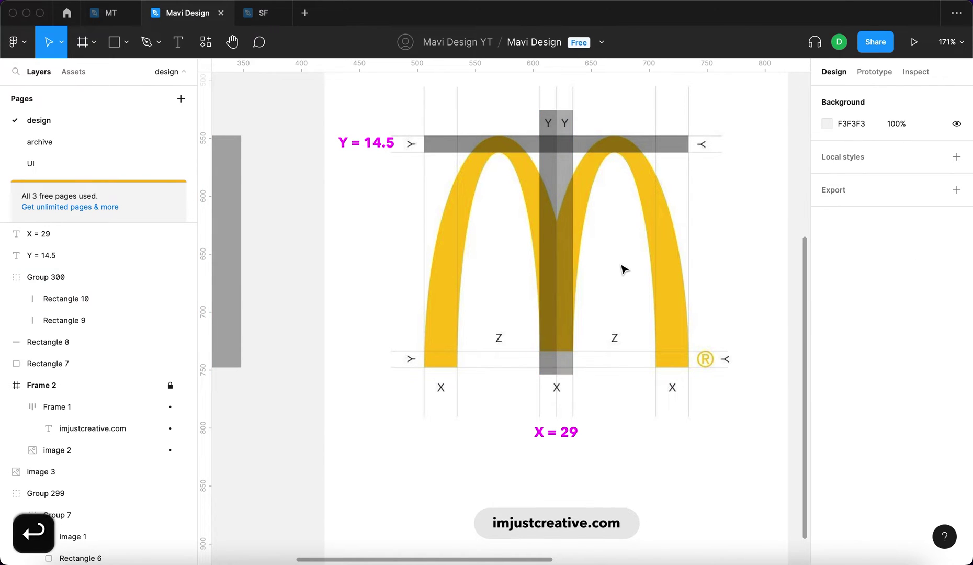
{"action": "left_click", "coordinate": [498, 205]}
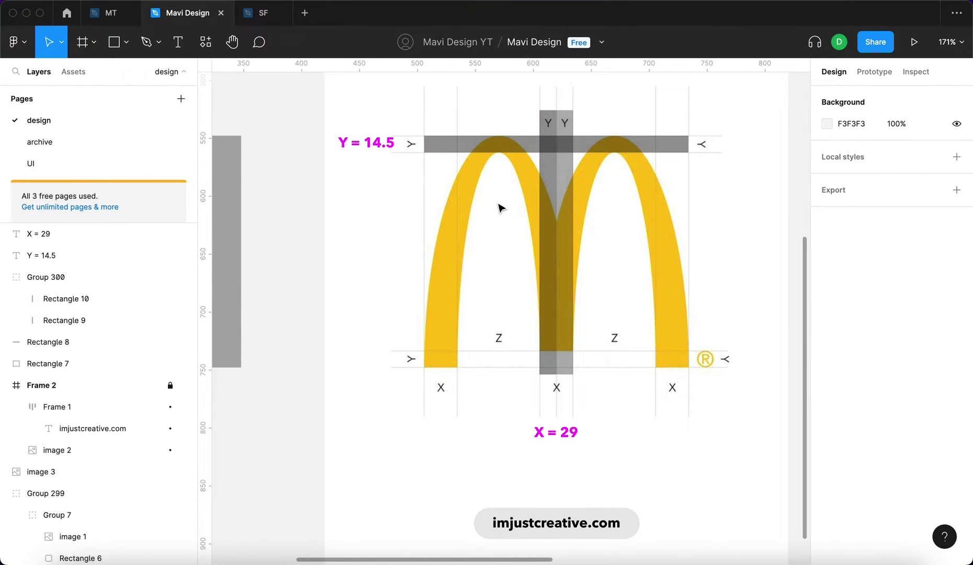
{"action": "scroll", "coordinate": [498, 205], "scroll_direction": "down", "scroll_amount": 2}
{"action": "scroll", "coordinate": [691, 315], "scroll_direction": "up", "scroll_amount": 10}
- Draw a rectangle across the Z gap at the base of the middle stem
{"action": "left_click_drag", "start_coordinate": [550, 304], "coordinate": [608, 314]}
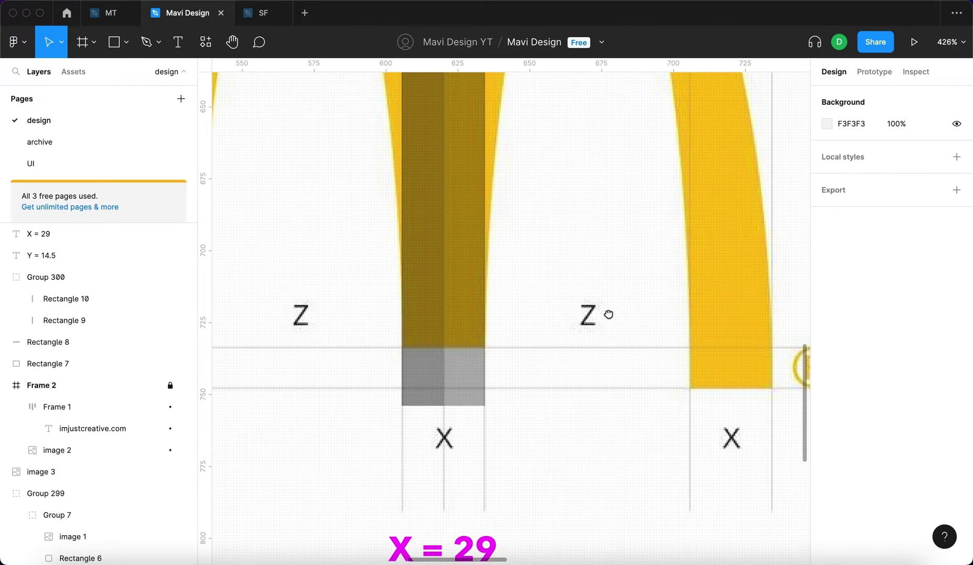
{"action": "scroll", "coordinate": [609, 314], "scroll_direction": "down", "scroll_amount": 3}
{"action": "scroll", "coordinate": [553, 337], "scroll_direction": "down", "scroll_amount": 3}
{"action": "scroll", "coordinate": [524, 337], "scroll_direction": "up", "scroll_amount": 6}
{"action": "key", "text": "r"}
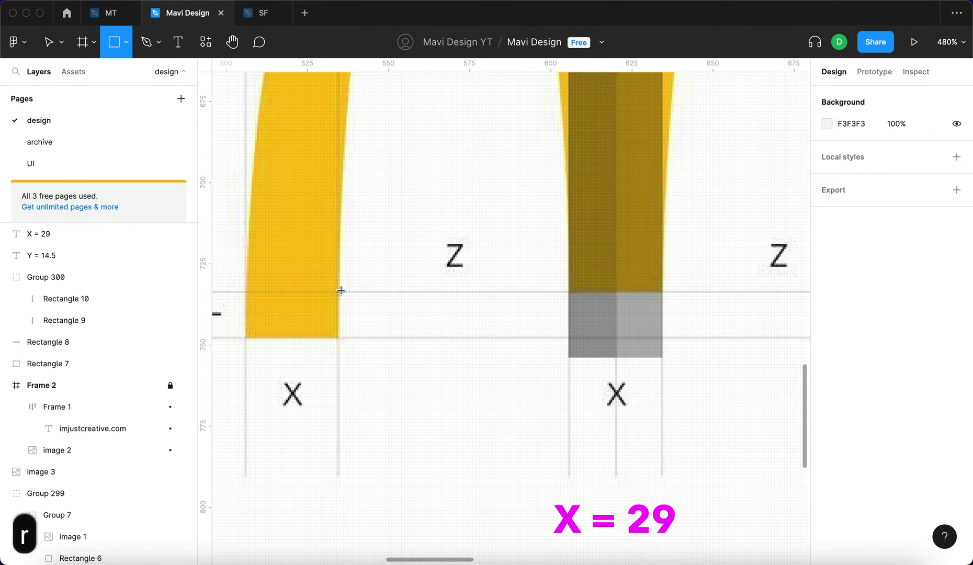
{"action": "scroll", "coordinate": [337, 292], "scroll_direction": "up", "scroll_amount": 4}
{"action": "left_click_drag", "start_coordinate": [341, 297], "coordinate": [769, 367]}
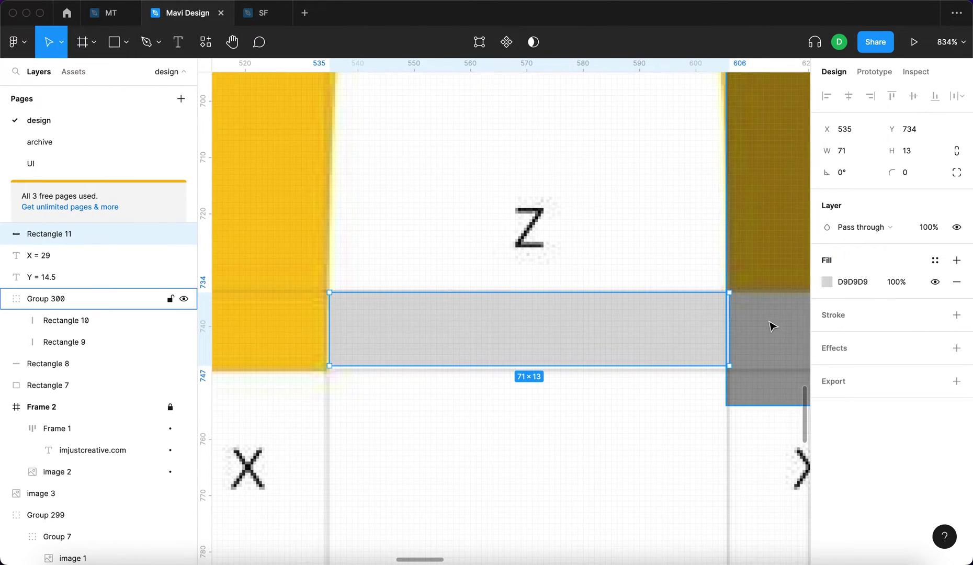
{"action": "scroll", "coordinate": [727, 302], "scroll_direction": "up", "scroll_amount": 10}
{"action": "scroll", "coordinate": [715, 306], "scroll_direction": "down", "scroll_amount": 10}
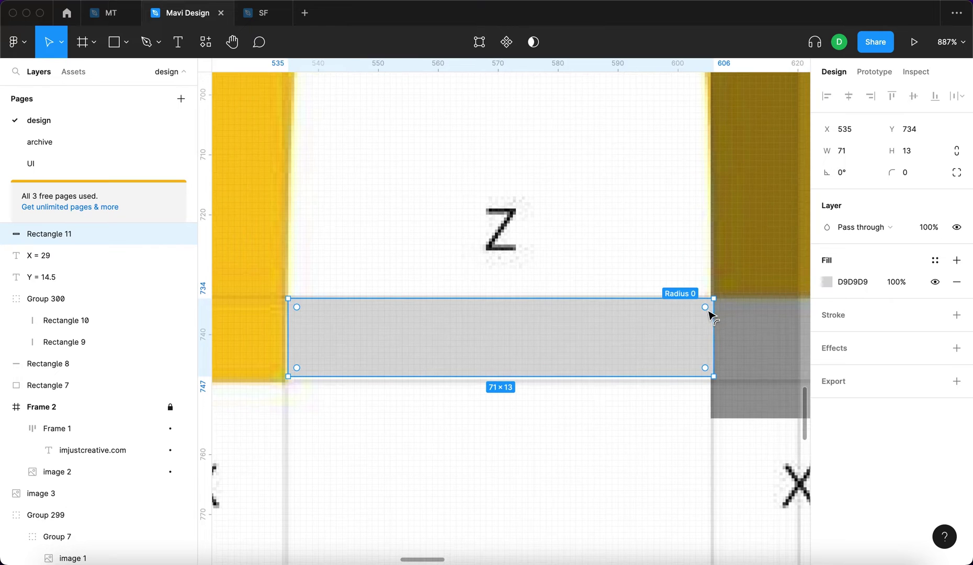
{"action": "left_click_drag", "start_coordinate": [675, 334], "coordinate": [680, 376]}
{"action": "scroll", "coordinate": [675, 338], "scroll_direction": "down", "scroll_amount": 2}
{"action": "scroll", "coordinate": [675, 337], "scroll_direction": "down", "scroll_amount": 3}
{"action": "key", "text": "shift+2"}
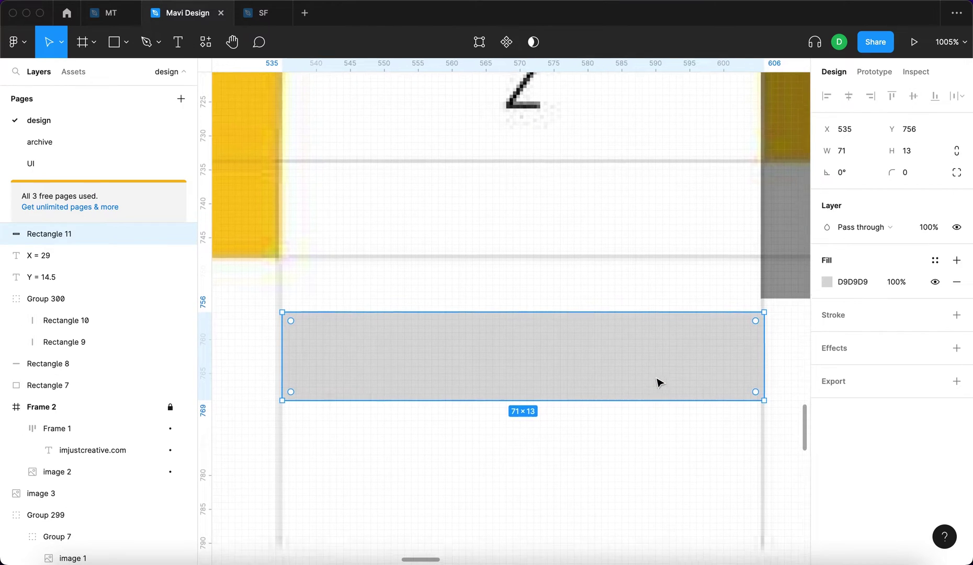
- Adjust the rectangle's width and nudge it back to the baseline at x 535
{"action": "left_click", "coordinate": [848, 150]}
{"action": "key", "text": "Up"}
{"action": "key", "text": "Return"}
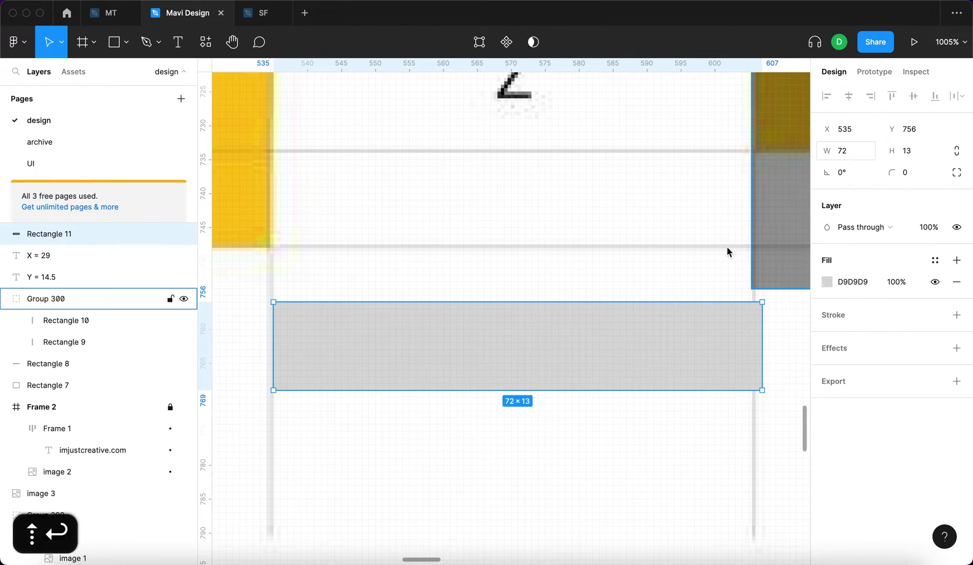
{"action": "key", "text": "Left"}
{"action": "key", "text": "shift+Up"}
{"action": "key", "text": "shift+Up"}
{"action": "key", "text": "Up"}
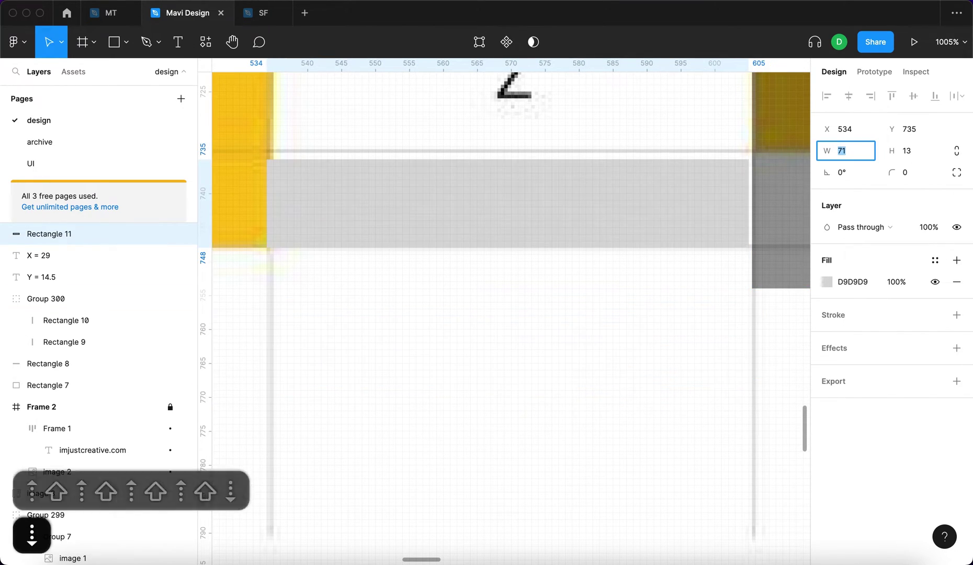
{"action": "key", "text": "Down"}
{"action": "key", "text": "Return"}
{"action": "key", "text": "Right"}
- Set the rectangle's width to 71.5
{"action": "scroll", "coordinate": [640, 292], "scroll_direction": "left", "scroll_amount": 3}
{"action": "left_click", "coordinate": [846, 151]}
{"action": "key", "text": "Right"}
{"action": "type", "text": ".%"}
{"action": "key", "text": "BackSpace"}
{"action": "type", "text": "5"}
{"action": "key", "text": "Return"}
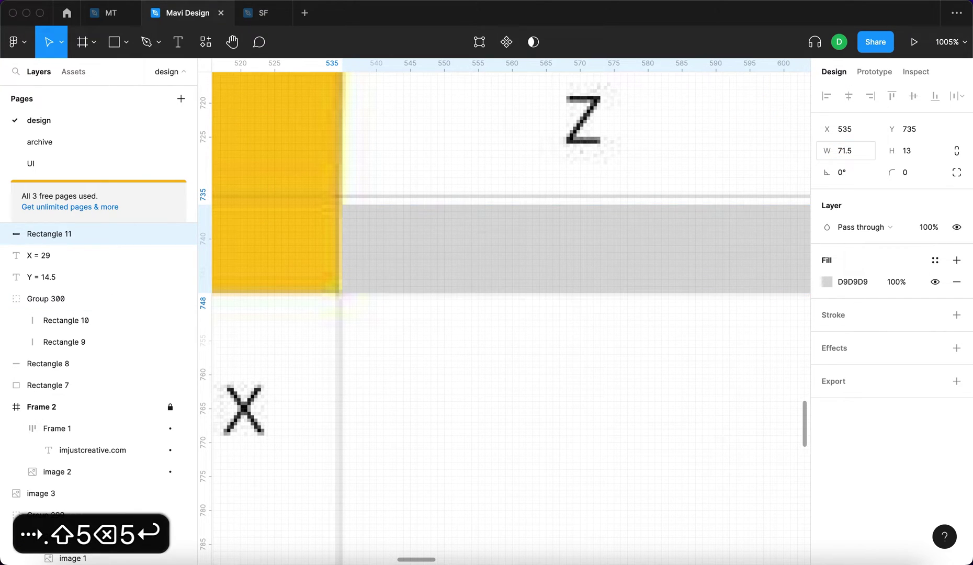
{"action": "key", "text": "Left"}
{"action": "key", "text": "Right"}
- Set the rectangle's X position to 534.5
{"action": "scroll", "coordinate": [660, 244], "scroll_direction": "down", "scroll_amount": 2}
{"action": "scroll", "coordinate": [660, 244], "scroll_direction": "down", "scroll_amount": 3}
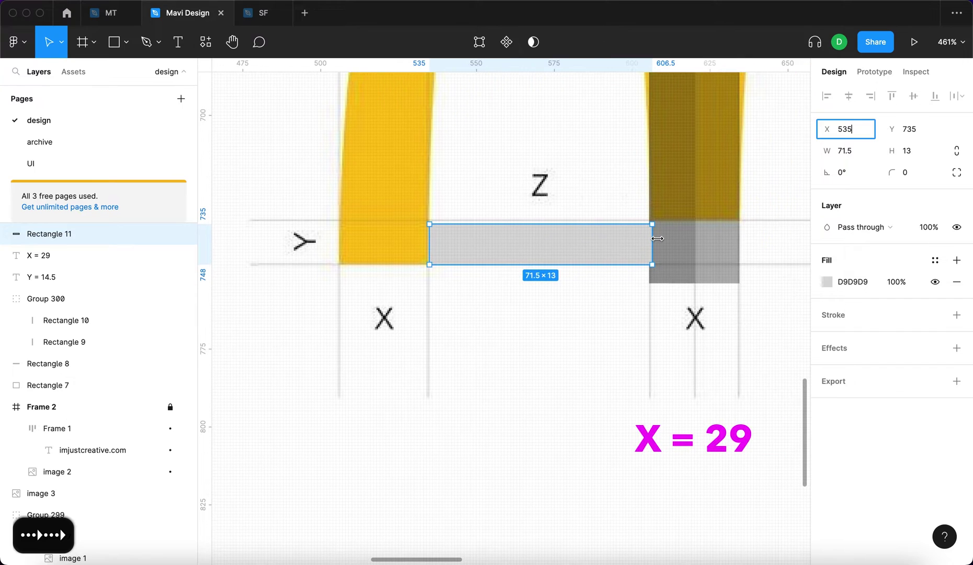
{"action": "type", "text": "-0/"}
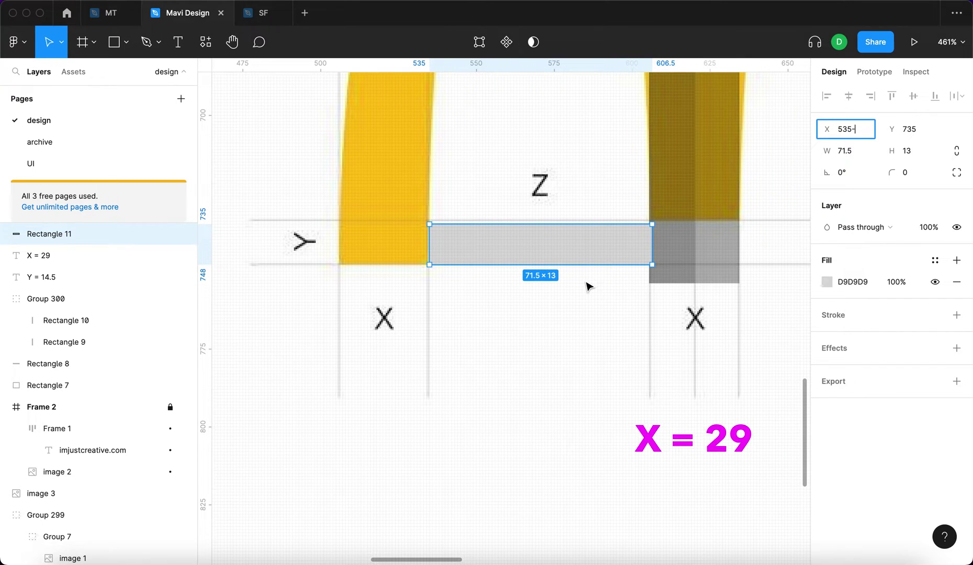
{"action": "key", "text": "BackSpace"}
{"action": "type", "text": ".5"}
{"action": "key", "text": "Return"}
{"action": "scroll", "coordinate": [432, 235], "scroll_direction": "up", "scroll_amount": 5}
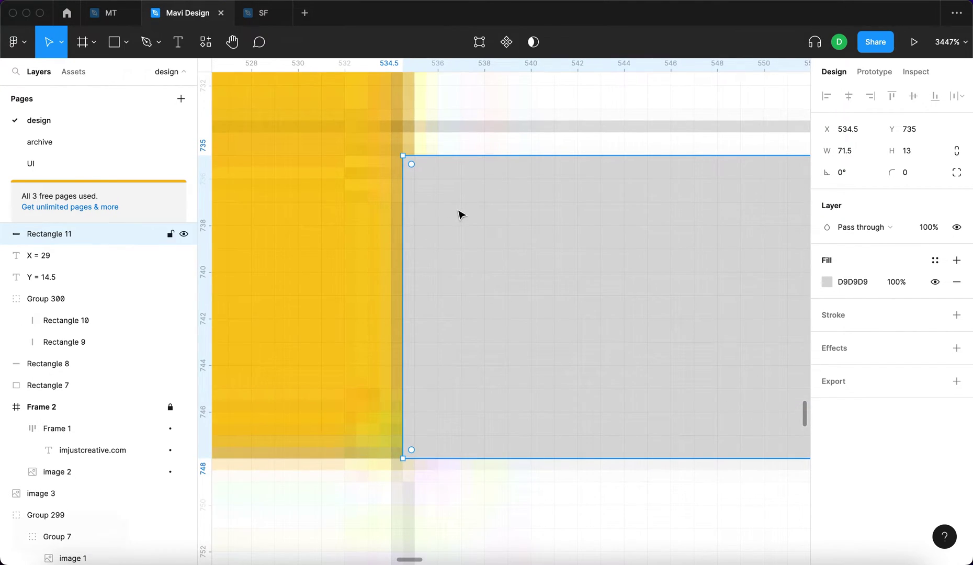
{"action": "scroll", "coordinate": [530, 293], "scroll_direction": "up", "scroll_amount": 2}
{"action": "scroll", "coordinate": [530, 293], "scroll_direction": "down", "scroll_amount": 6}
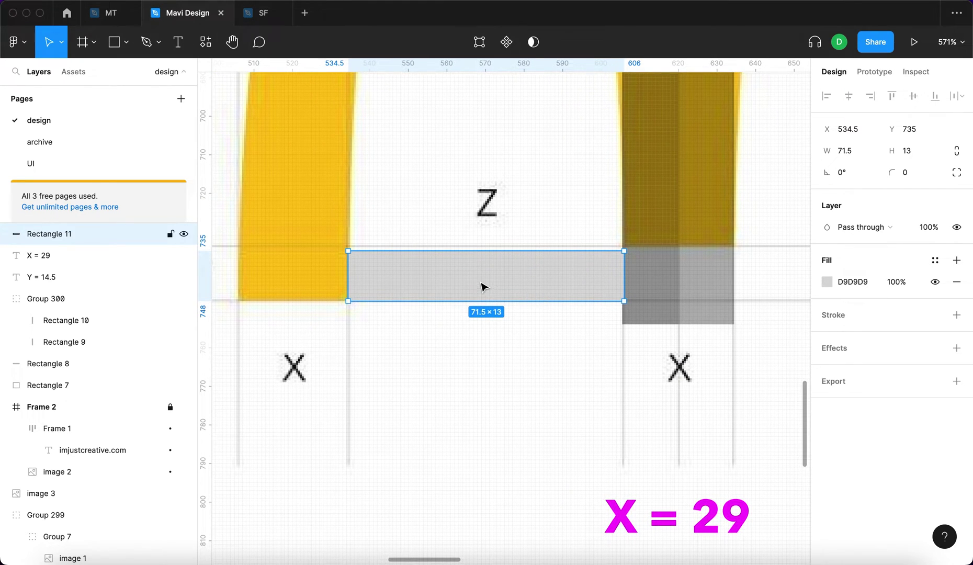
- Fill the rectangle black (000000) at 40% layer opacity
{"action": "left_click", "coordinate": [853, 283]}
{"action": "type", "text": "0"}
{"action": "key", "text": "Return"}
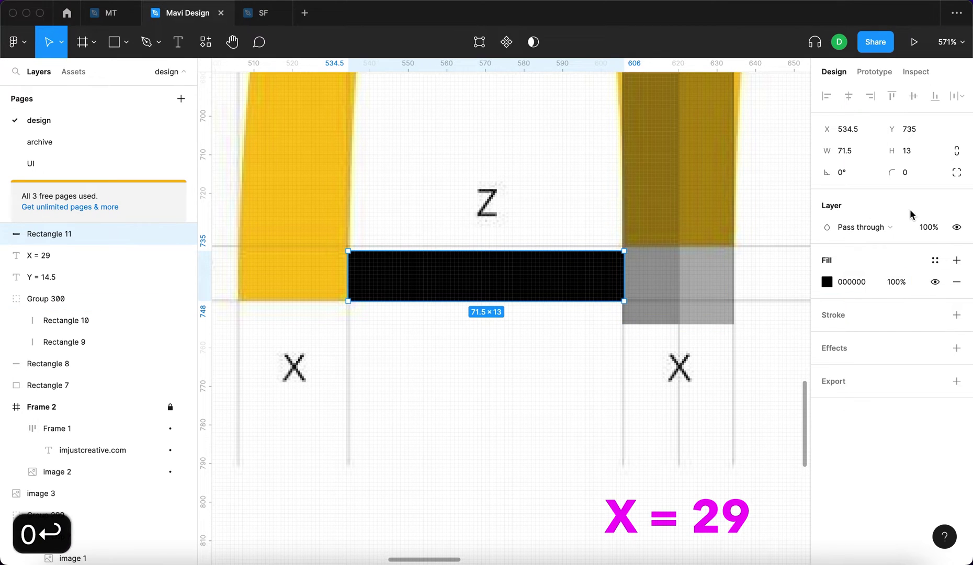
{"action": "left_click", "coordinate": [929, 227]}
{"action": "key", "text": "shift+Down"}
{"action": "key", "text": "shift+Down"}
{"action": "key", "text": "shift+Down"}
{"action": "key", "text": "shift+Down"}
{"action": "key", "text": "shift+Down"}
{"action": "key", "text": "shift+Down"}
{"action": "key", "text": "Return"}
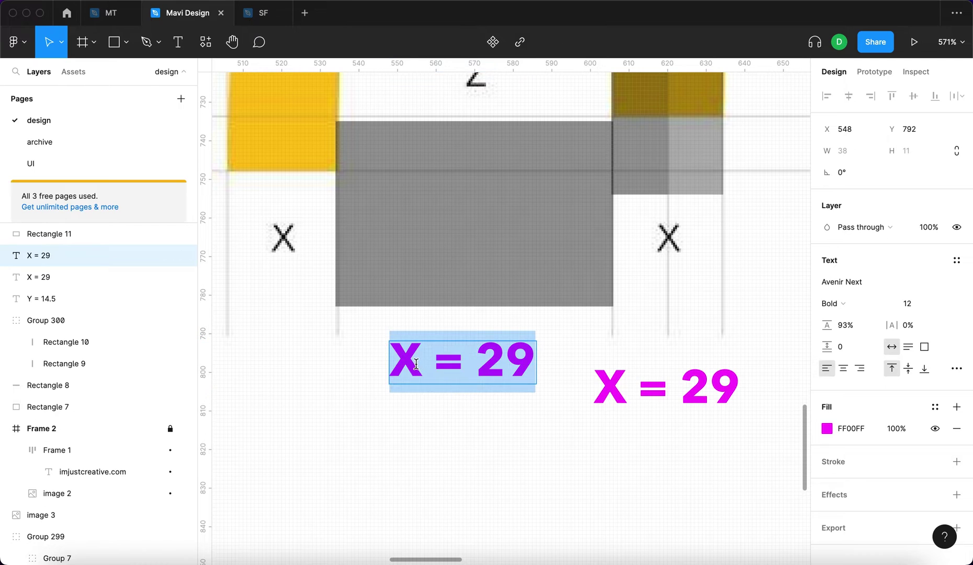
- Edit the copied label's text from X = 29 to Z = 71.5
{"action": "left_click", "coordinate": [416, 363]}
{"action": "type", "text": "z"}
{"action": "key", "text": "BackSpace"}
{"action": "key", "text": "BackSpace"}
{"action": "type", "text": "ZX = 29"}
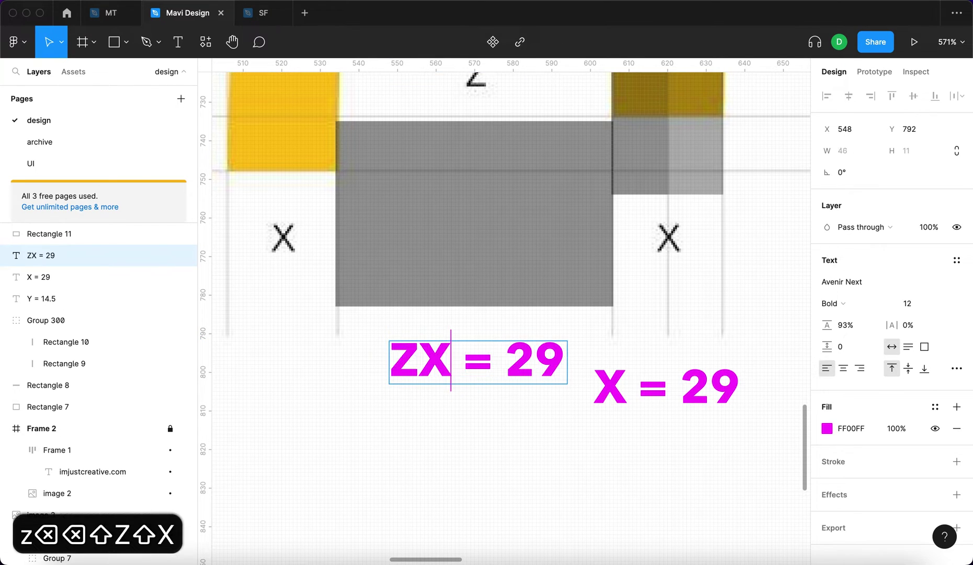
{"action": "key", "text": "BackSpace"}
{"action": "key", "text": "Right"}
{"action": "key", "text": "Right"}
{"action": "key", "text": "Right"}
{"action": "key", "text": "shift+Right"}
{"action": "key", "text": "shift+Right"}
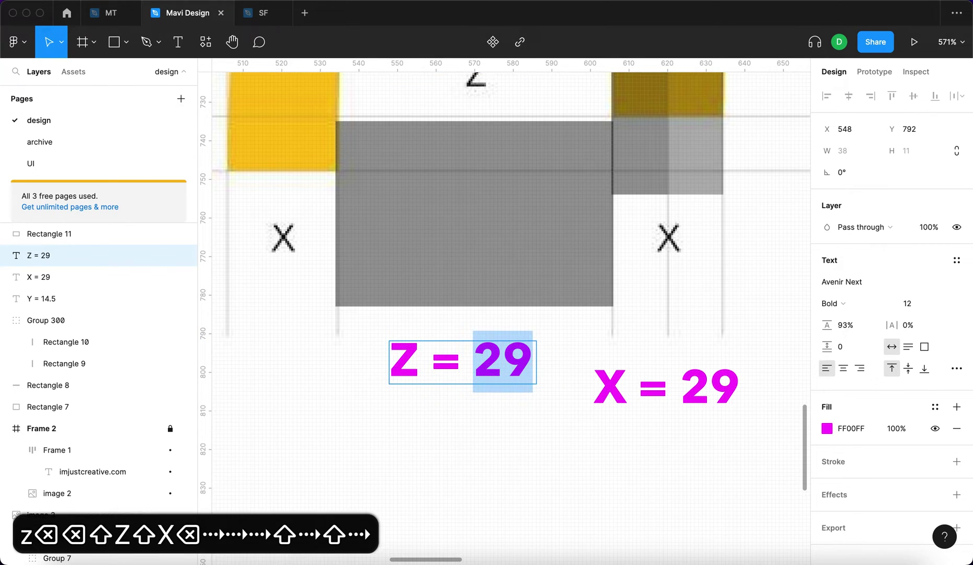
{"action": "type", "text": "71.5"}
{"action": "key", "text": "Escape"}
{"action": "key", "text": "Escape"}
- Check the Z = 71.5 label's placement beneath the gap rectangle
{"action": "left_click", "coordinate": [401, 364]}
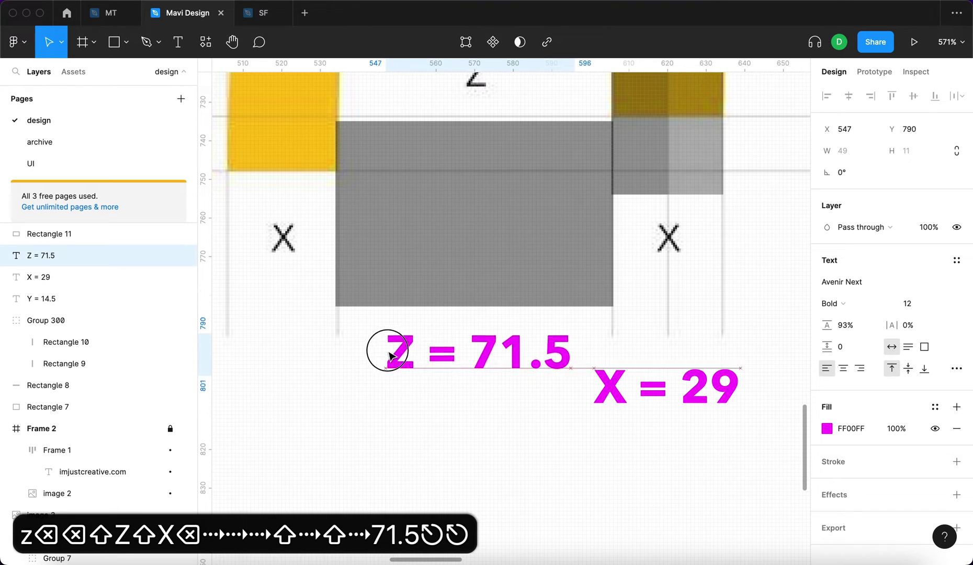
{"action": "left_click", "coordinate": [398, 447]}
{"action": "scroll", "coordinate": [398, 450], "scroll_direction": "down", "scroll_amount": 5}
{"action": "scroll", "coordinate": [397, 452], "scroll_direction": "down", "scroll_amount": 5}
{"action": "scroll", "coordinate": [398, 452], "scroll_direction": "left", "scroll_amount": 5}
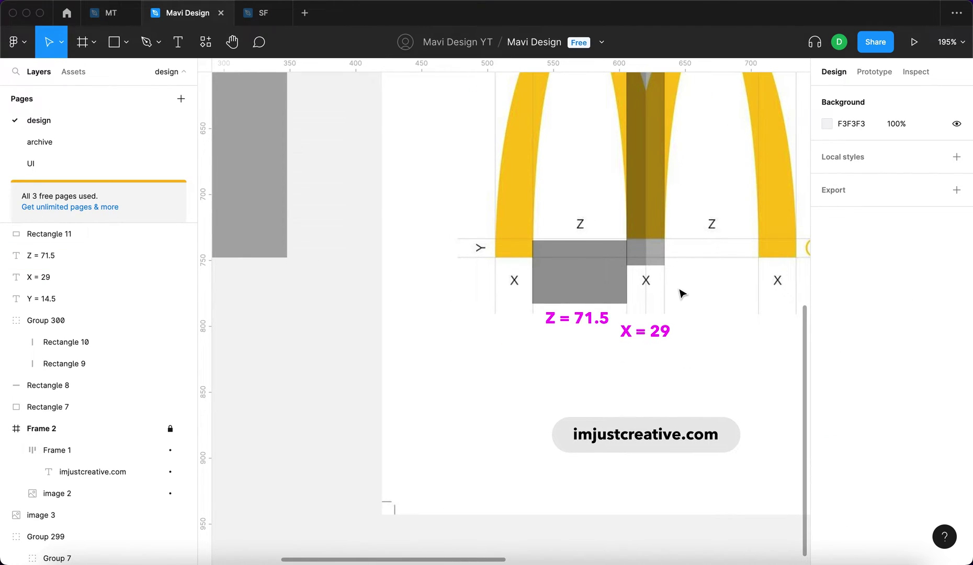
{"action": "scroll", "coordinate": [682, 293], "scroll_direction": "right", "scroll_amount": 5}
{"action": "scroll", "coordinate": [617, 374], "scroll_direction": "up", "scroll_amount": 3}
{"action": "left_click", "coordinate": [468, 334]}
{"action": "left_click", "coordinate": [585, 384]}
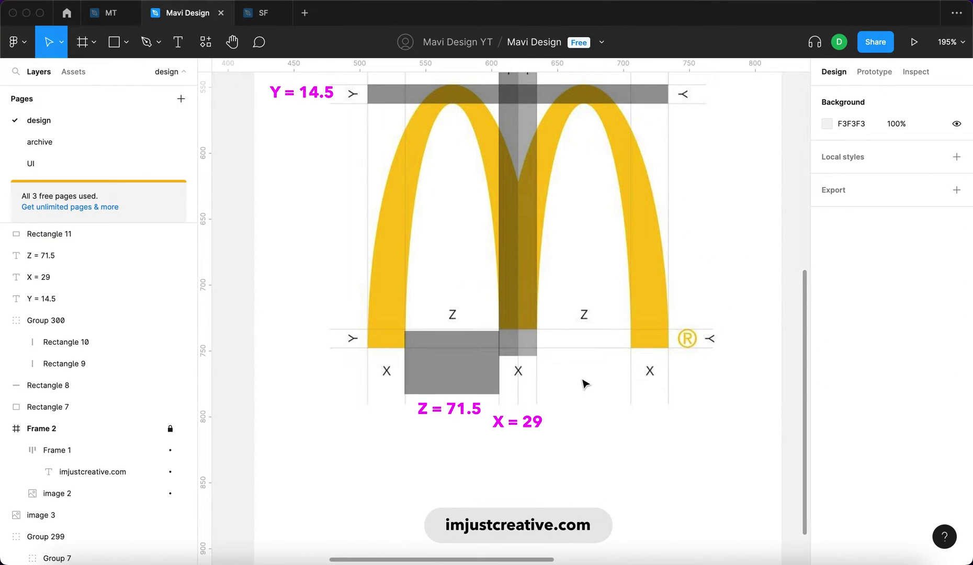
{"action": "scroll", "coordinate": [466, 403], "scroll_direction": "down", "scroll_amount": 5}
{"action": "scroll", "coordinate": [493, 419], "scroll_direction": "up", "scroll_amount": 5}
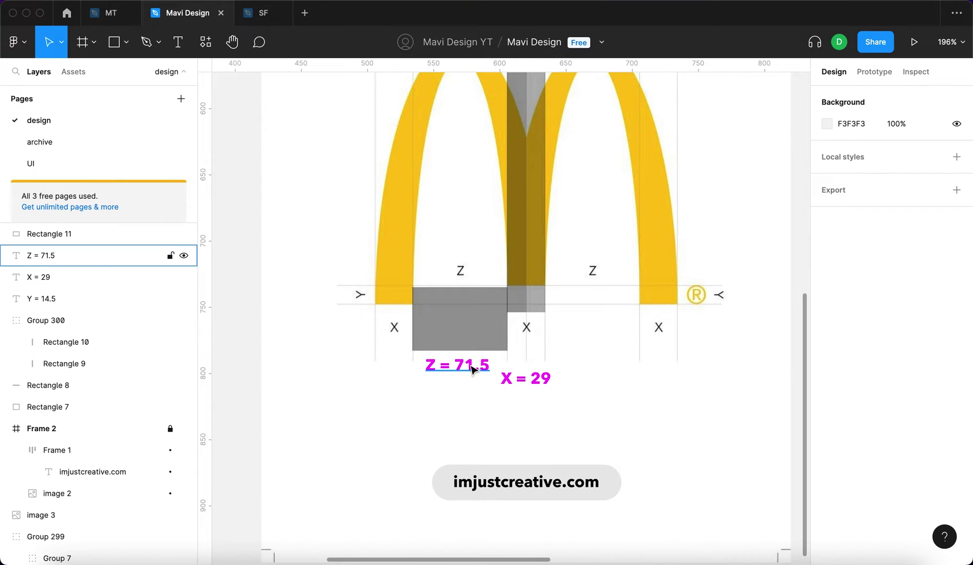
- Duplicate the gap rectangle and drop the copy below the labels
{"action": "left_click", "coordinate": [461, 292]}
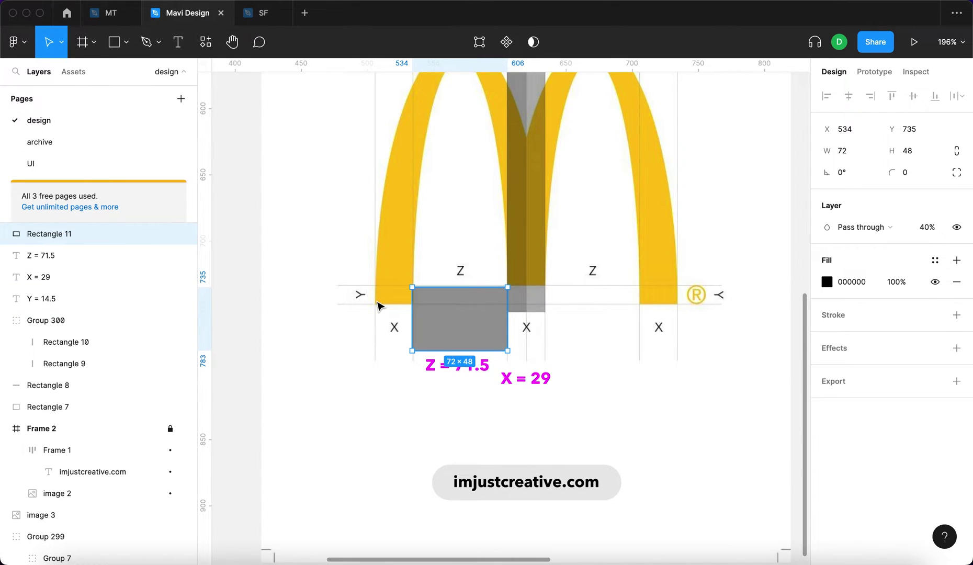
{"action": "key", "text": "shift+1"}
{"action": "left_click", "coordinate": [400, 269]}
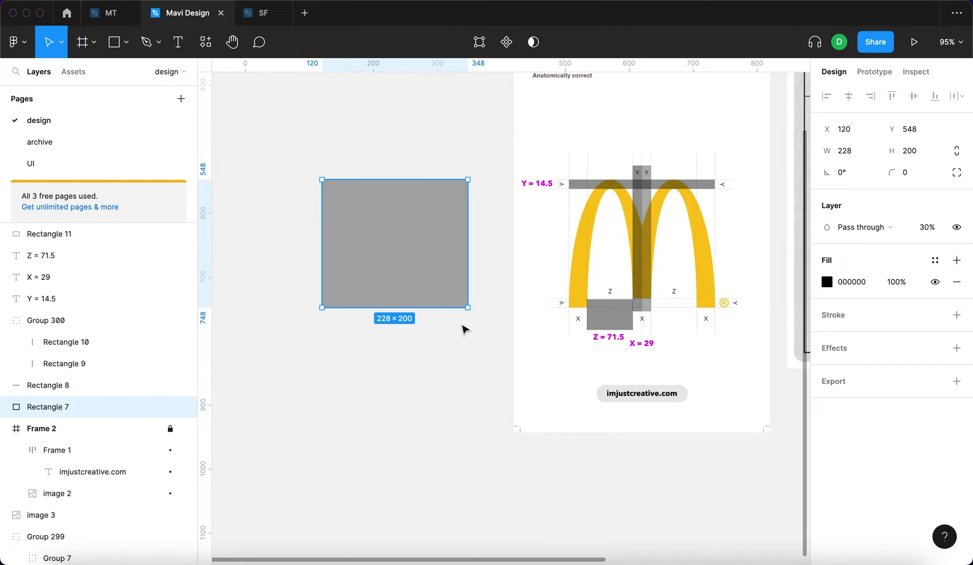
{"action": "left_click", "coordinate": [748, 378]}
{"action": "scroll", "coordinate": [749, 378], "scroll_direction": "right", "scroll_amount": 2}
{"action": "scroll", "coordinate": [621, 326], "scroll_direction": "up", "scroll_amount": 5}
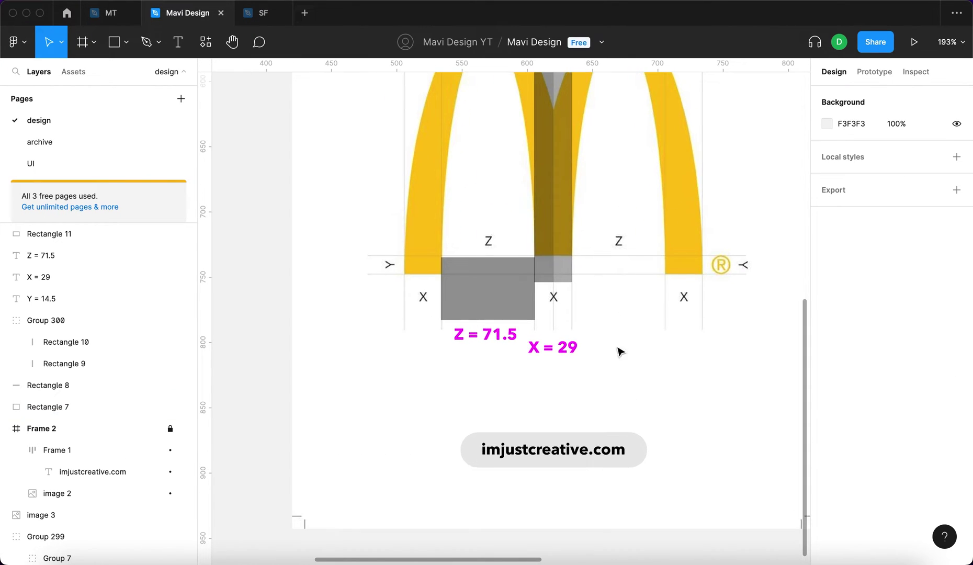
{"action": "left_click", "coordinate": [493, 302]}
{"action": "left_click_drag", "start_coordinate": [494, 302], "coordinate": [504, 406]}
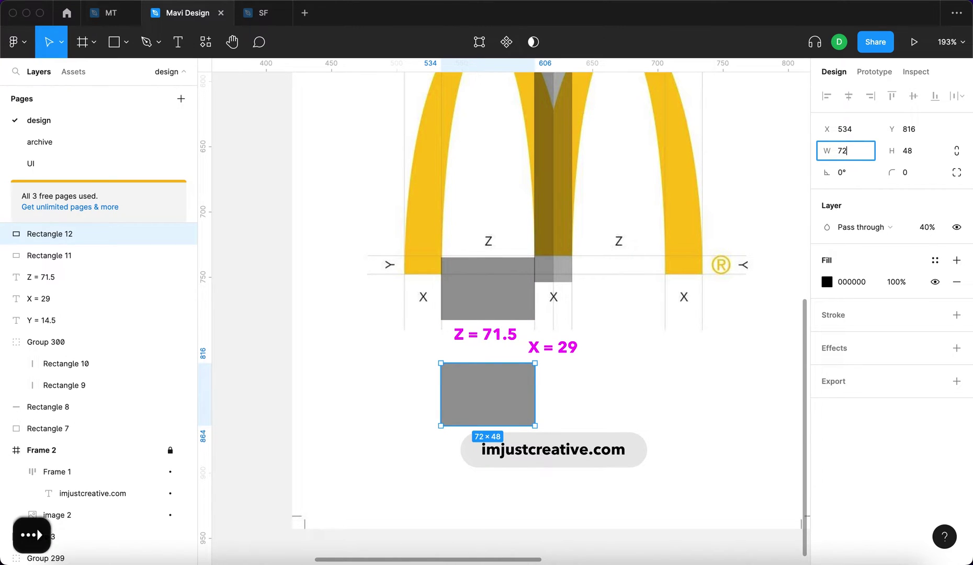
- Widen the copy to 71.5*2, then by 29*3 to 230, and move it under the arches
{"action": "type", "text": "71.5"}
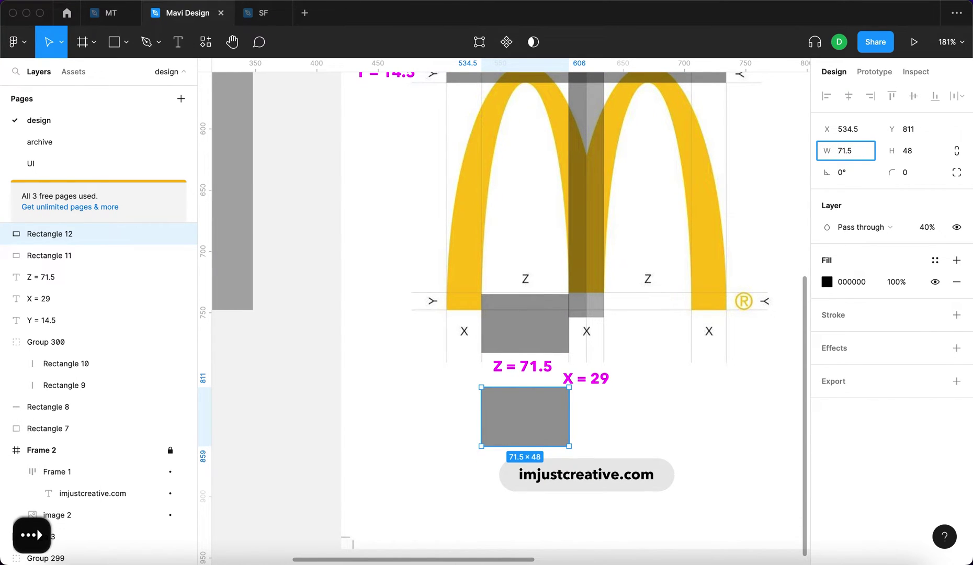
{"action": "type", "text": "*2"}
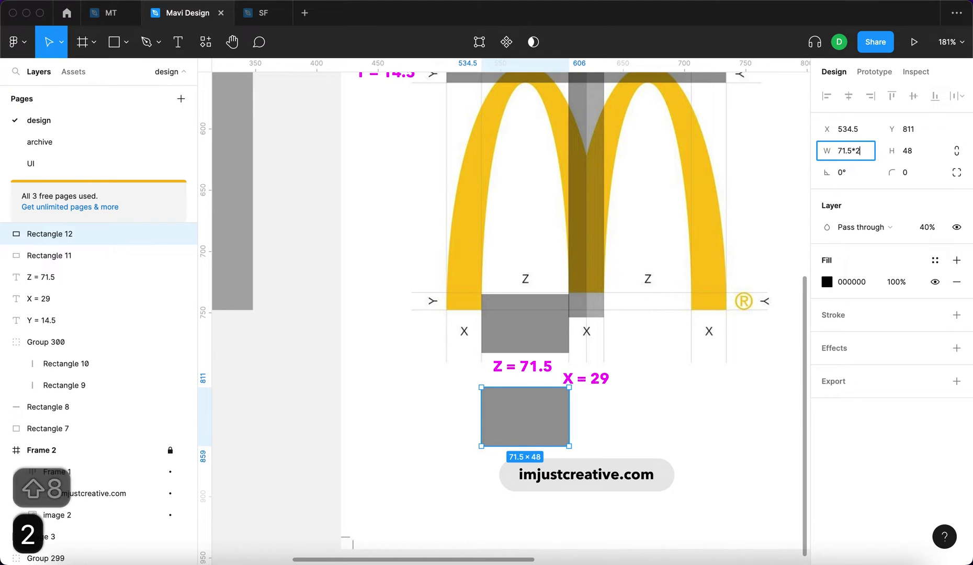
{"action": "key", "text": "Return"}
{"action": "left_click", "coordinate": [553, 419]}
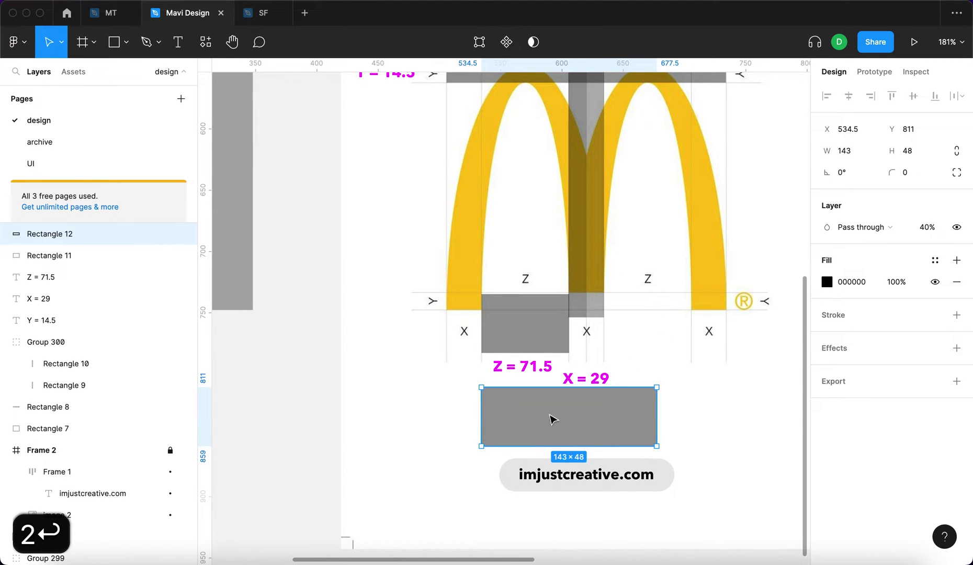
{"action": "left_click_drag", "start_coordinate": [609, 419], "coordinate": [609, 424]}
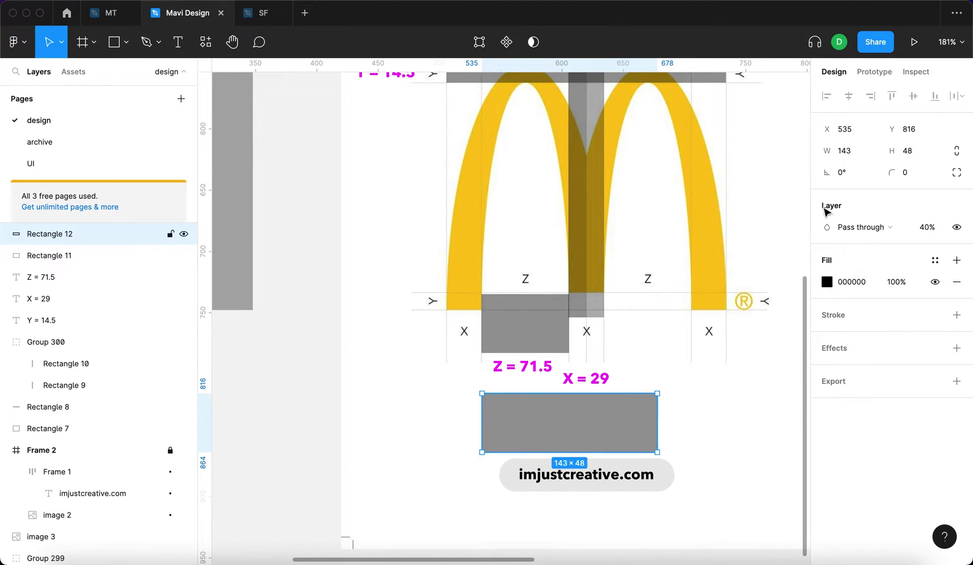
{"action": "left_click", "coordinate": [861, 156]}
{"action": "type", "text": "+2"}
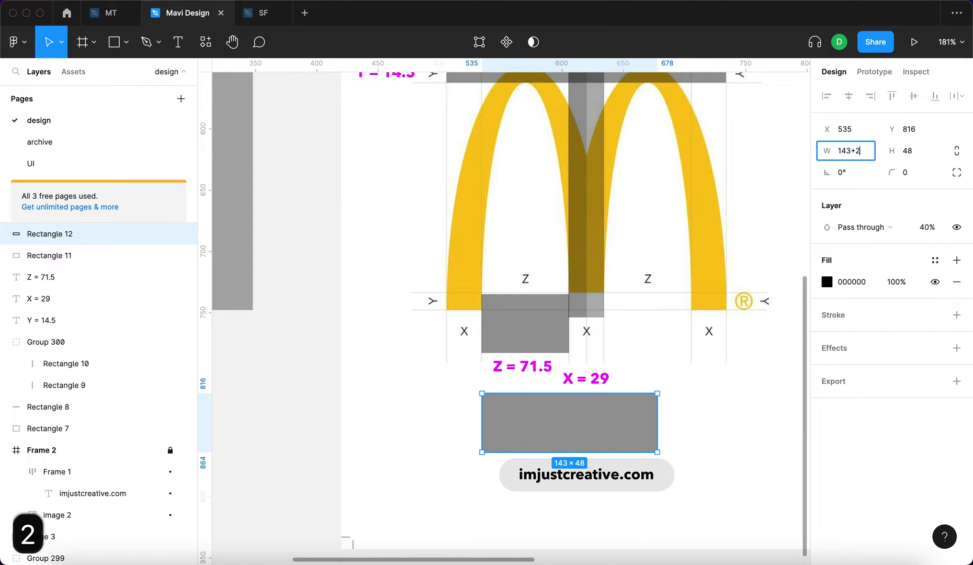
{"action": "type", "text": "9*3"}
{"action": "key", "text": "Return"}
{"action": "left_click_drag", "start_coordinate": [654, 434], "coordinate": [358, 403]}
{"action": "scroll", "coordinate": [614, 428], "scroll_direction": "down", "scroll_amount": 5}
- Inspect the lower 230×48 bar and the upper grey square to confirm their positions
{"action": "left_click", "coordinate": [370, 449]}
{"action": "left_click", "coordinate": [360, 408]}
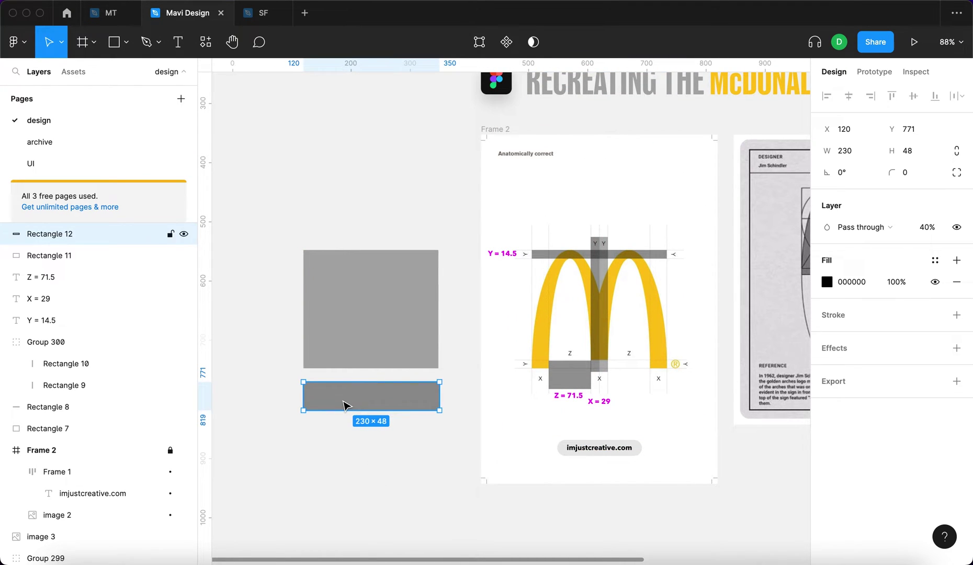
{"action": "left_click", "coordinate": [383, 461]}
{"action": "left_click", "coordinate": [336, 407]}
{"action": "scroll", "coordinate": [341, 411], "scroll_direction": "up", "scroll_amount": 5}
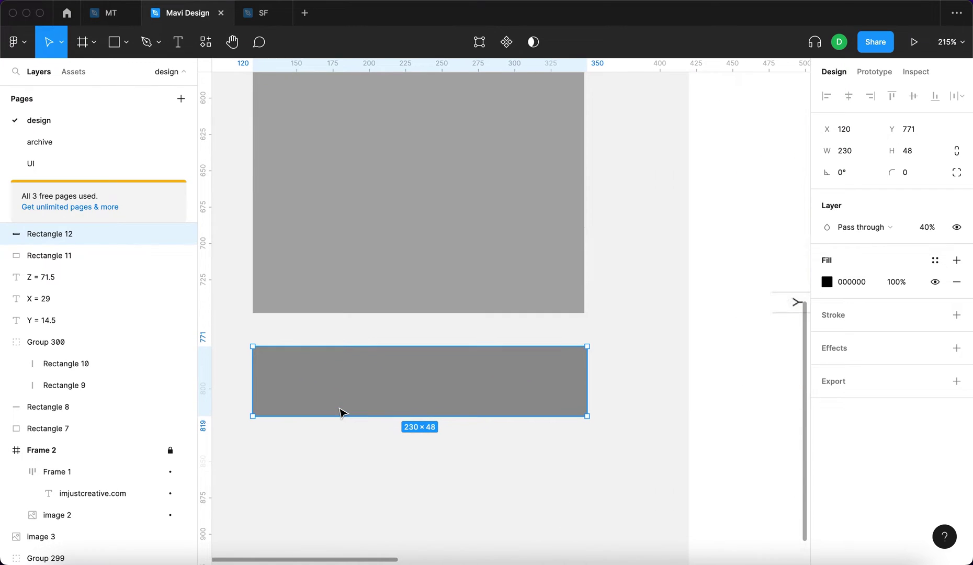
{"action": "scroll", "coordinate": [410, 420], "scroll_direction": "down", "scroll_amount": 3}
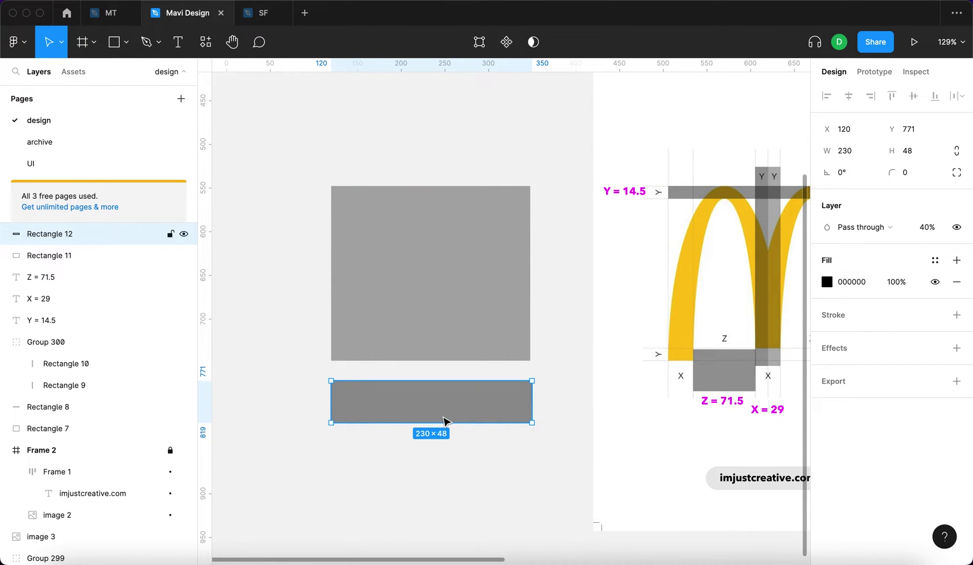
{"action": "left_click", "coordinate": [419, 311]}
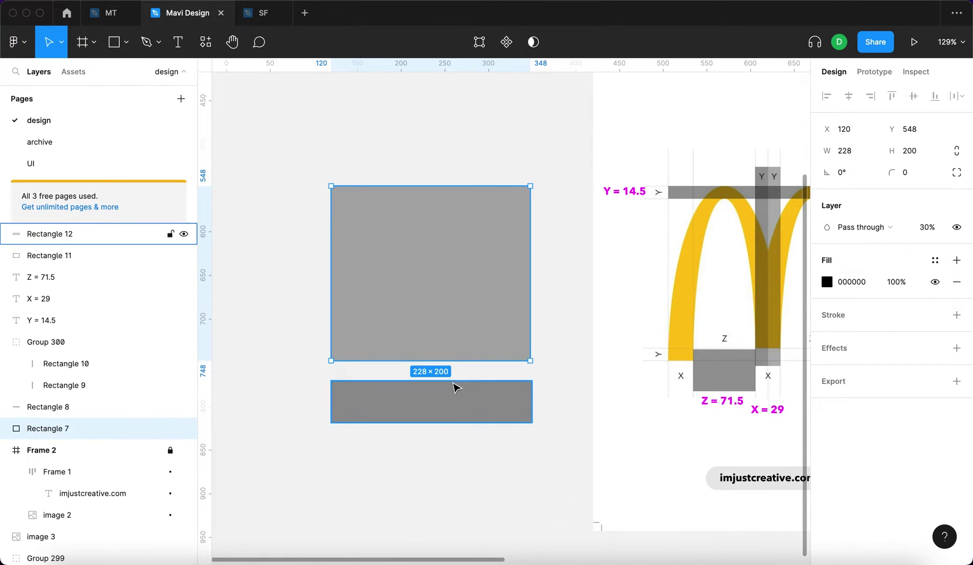
{"action": "key", "text": "Escape"}
{"action": "left_click", "coordinate": [457, 417]}
{"action": "left_click", "coordinate": [534, 472]}
{"action": "scroll", "coordinate": [545, 429], "scroll_direction": "up", "scroll_amount": 3}
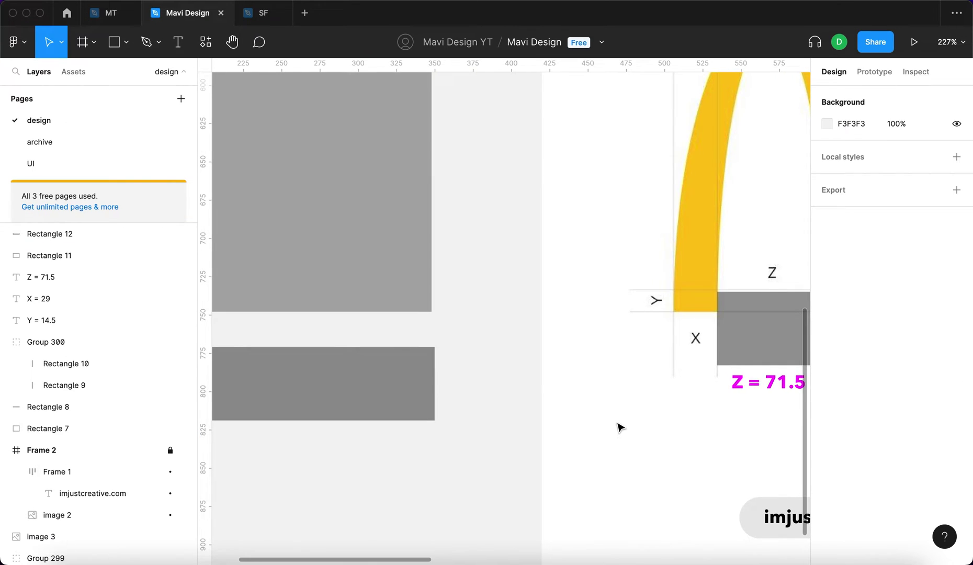
{"action": "scroll", "coordinate": [525, 408], "scroll_direction": "down", "scroll_amount": 3}
- Recheck the bar's alignment with the square at X 120, then select the Z = 71.5 label
{"action": "left_click", "coordinate": [498, 406]}
{"action": "scroll", "coordinate": [497, 404], "scroll_direction": "right", "scroll_amount": 2}
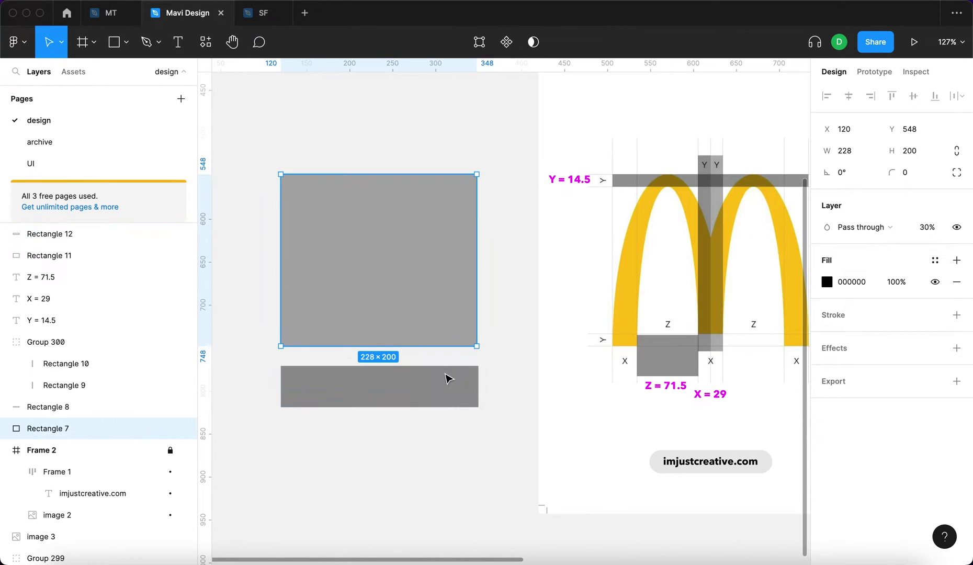
{"action": "left_click", "coordinate": [675, 415]}
{"action": "scroll", "coordinate": [674, 414], "scroll_direction": "right", "scroll_amount": 2}
{"action": "scroll", "coordinate": [674, 414], "scroll_direction": "left", "scroll_amount": 2}
{"action": "scroll", "coordinate": [576, 406], "scroll_direction": "down", "scroll_amount": 1}
{"action": "left_click", "coordinate": [474, 390]}
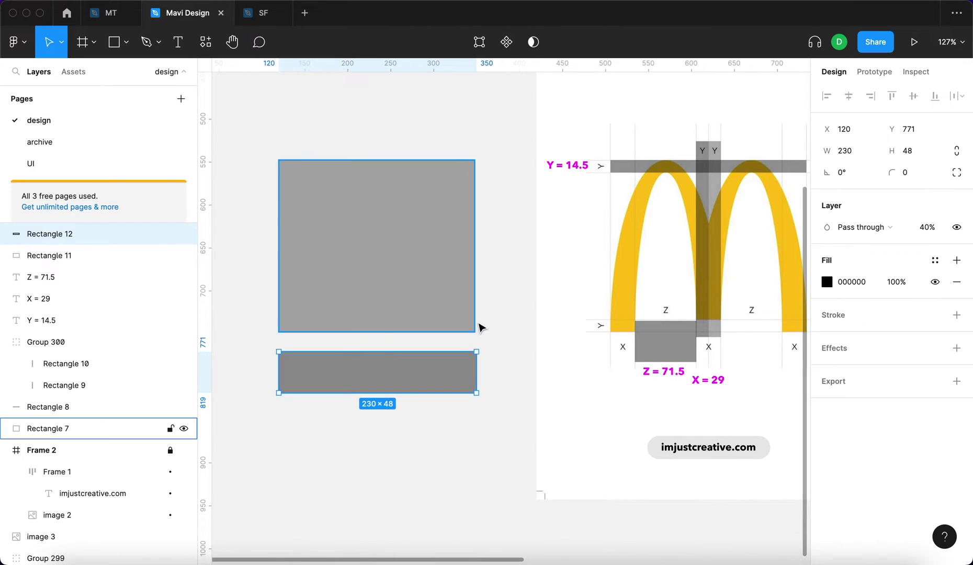
{"action": "scroll", "coordinate": [480, 329], "scroll_direction": "up", "scroll_amount": 3}
{"action": "scroll", "coordinate": [480, 328], "scroll_direction": "down", "scroll_amount": 3}
{"action": "left_click", "coordinate": [518, 351]}
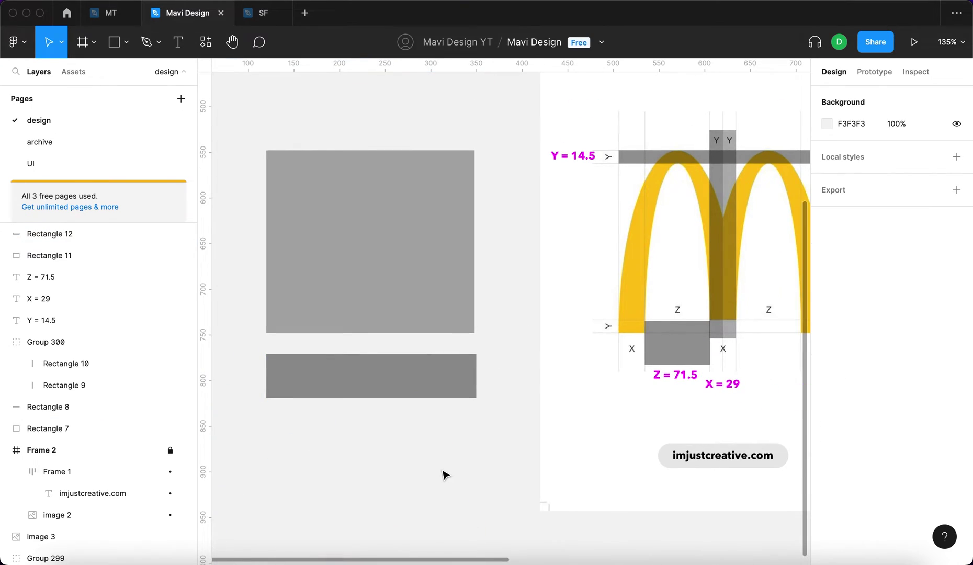
{"action": "scroll", "coordinate": [444, 475], "scroll_direction": "left", "scroll_amount": 2}
{"action": "left_click", "coordinate": [524, 211]}
{"action": "left_click", "coordinate": [506, 363]}
{"action": "left_click", "coordinate": [512, 314]}
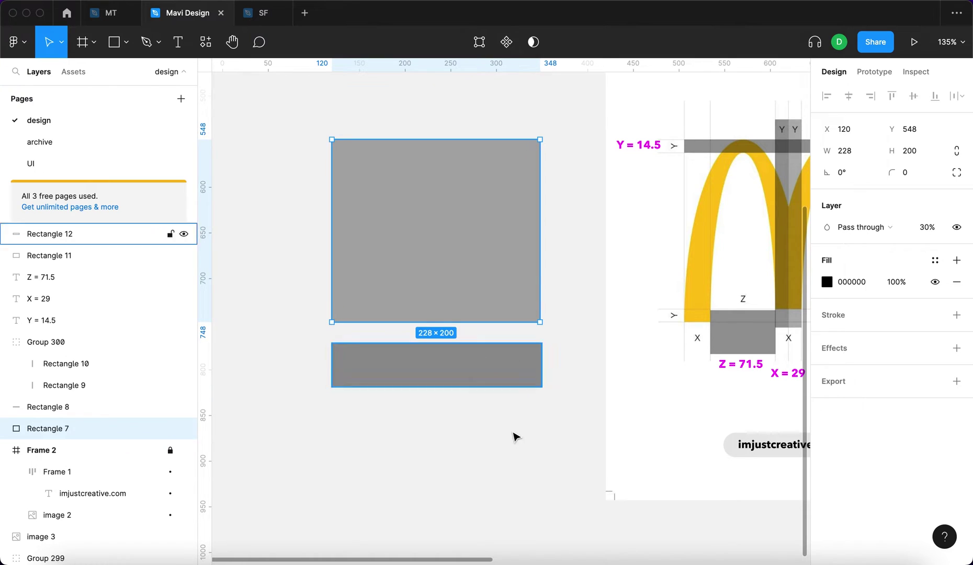
{"action": "left_click", "coordinate": [515, 437]}
{"action": "scroll", "coordinate": [529, 429], "scroll_direction": "right", "scroll_amount": 3}
{"action": "scroll", "coordinate": [595, 406], "scroll_direction": "right", "scroll_amount": 2}
{"action": "left_click", "coordinate": [505, 343]}
{"action": "scroll", "coordinate": [524, 352], "scroll_direction": "up", "scroll_amount": 3}
- Move the Z = 71.5 label down beneath the X = 29 label
{"action": "left_click_drag", "start_coordinate": [526, 355], "coordinate": [525, 407]}
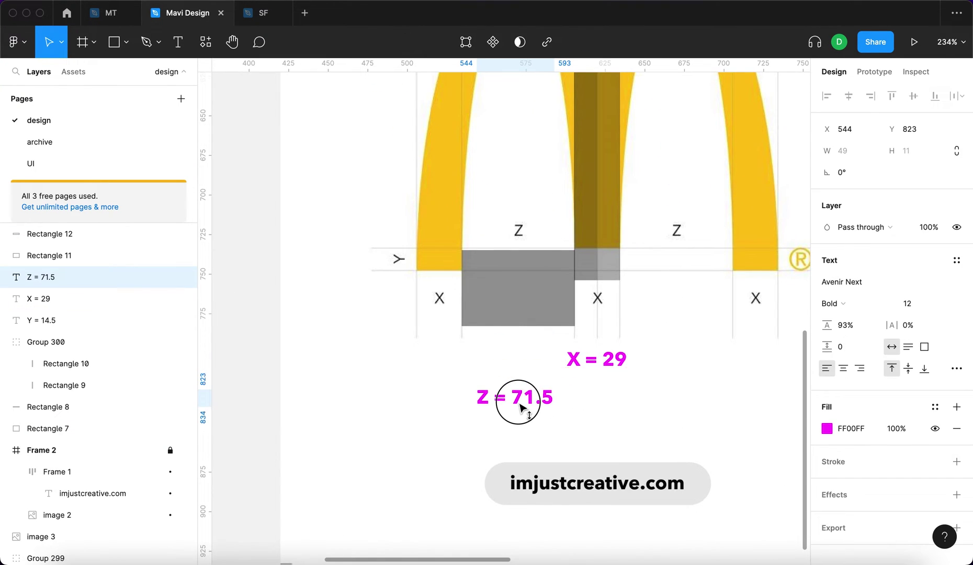
{"action": "left_click", "coordinate": [597, 359]}
{"action": "scroll", "coordinate": [715, 346], "scroll_direction": "right", "scroll_amount": 2}
{"action": "scroll", "coordinate": [717, 348], "scroll_direction": "down", "scroll_amount": 3}
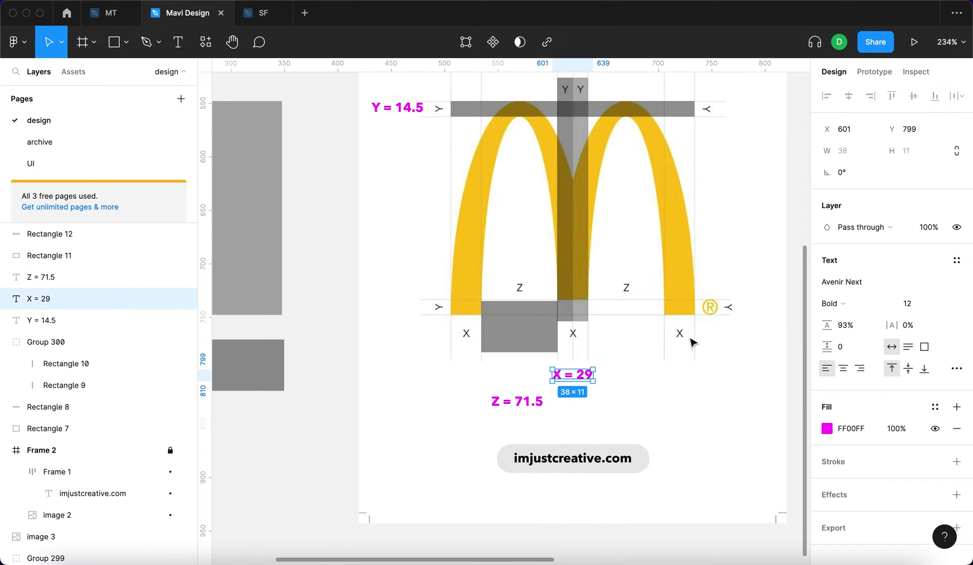
{"action": "left_click", "coordinate": [402, 205]}
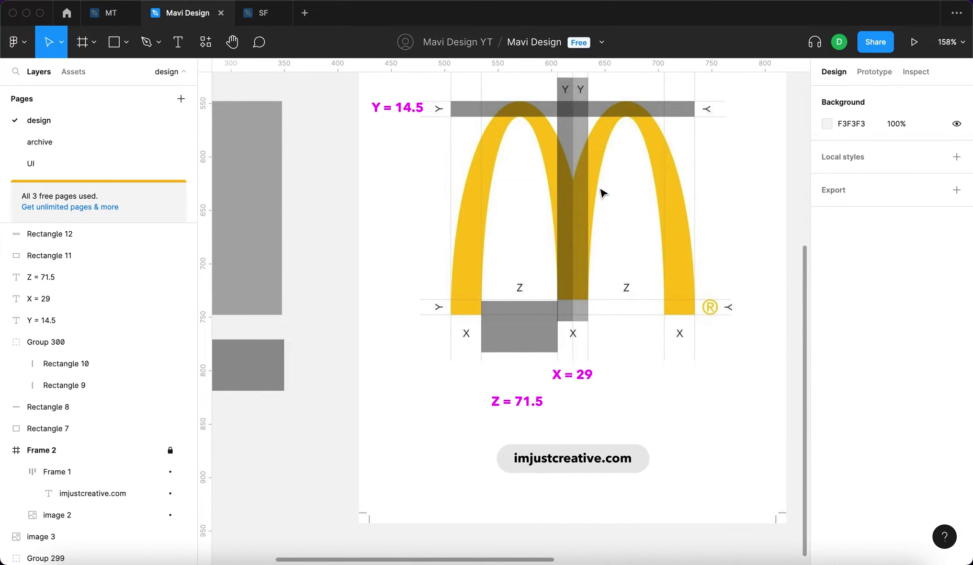
{"action": "scroll", "coordinate": [603, 194], "scroll_direction": "up", "scroll_amount": 2}
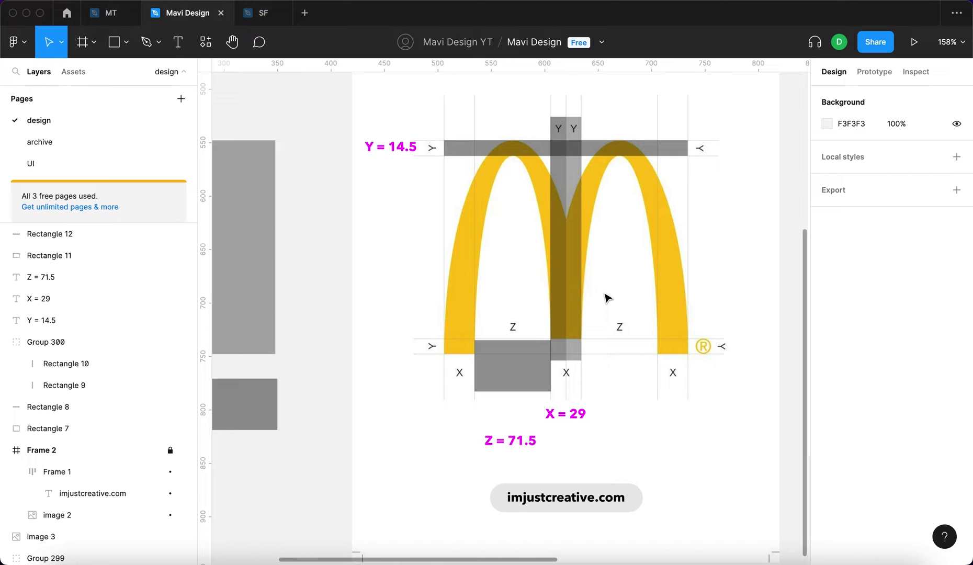
- Pan and zoom the view over to the reference arch drawing
{"action": "left_click_drag", "start_coordinate": [366, 287], "coordinate": [343, 220]}
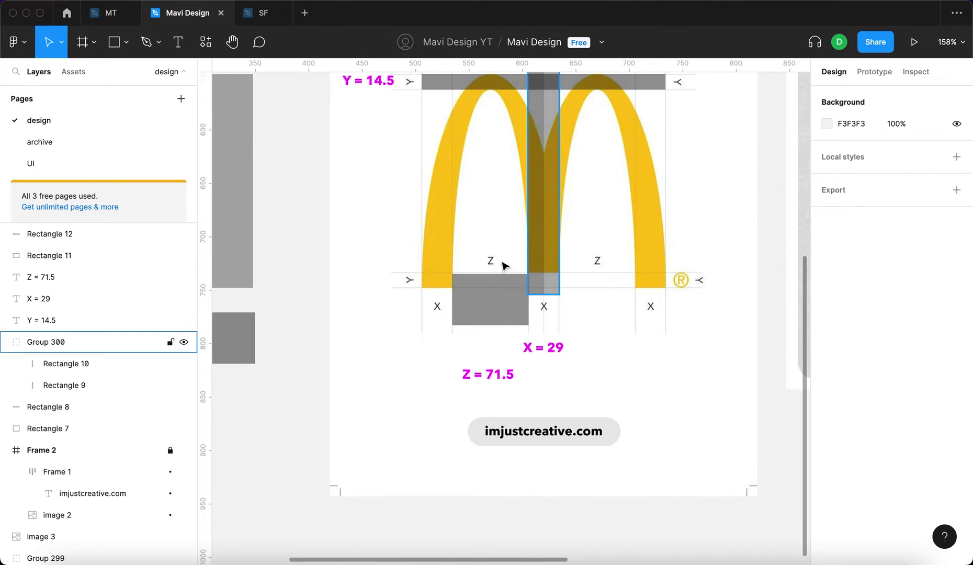
{"action": "scroll", "coordinate": [717, 221], "scroll_direction": "down", "scroll_amount": 5}
{"action": "scroll", "coordinate": [706, 226], "scroll_direction": "up", "scroll_amount": 5}
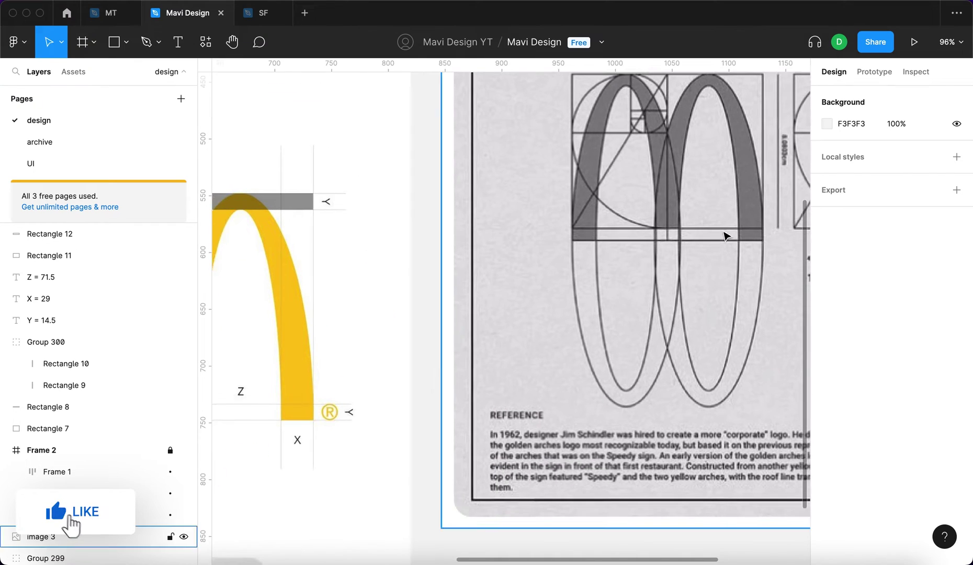
{"action": "scroll", "coordinate": [563, 240], "scroll_direction": "down", "scroll_amount": 1}
{"action": "scroll", "coordinate": [563, 240], "scroll_direction": "down", "scroll_amount": 3}
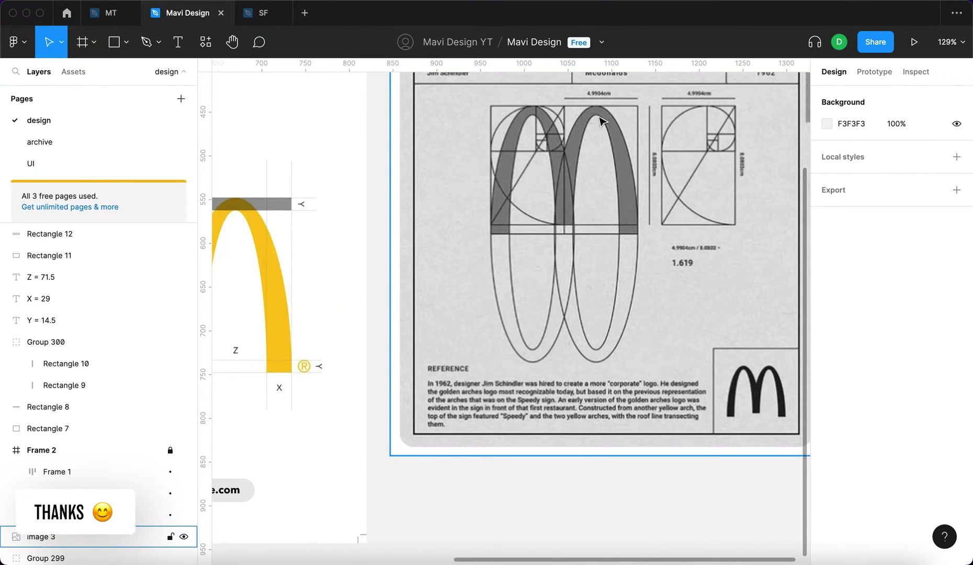
{"action": "scroll", "coordinate": [618, 209], "scroll_direction": "left", "scroll_amount": 5}
{"action": "scroll", "coordinate": [618, 209], "scroll_direction": "down", "scroll_amount": 1}
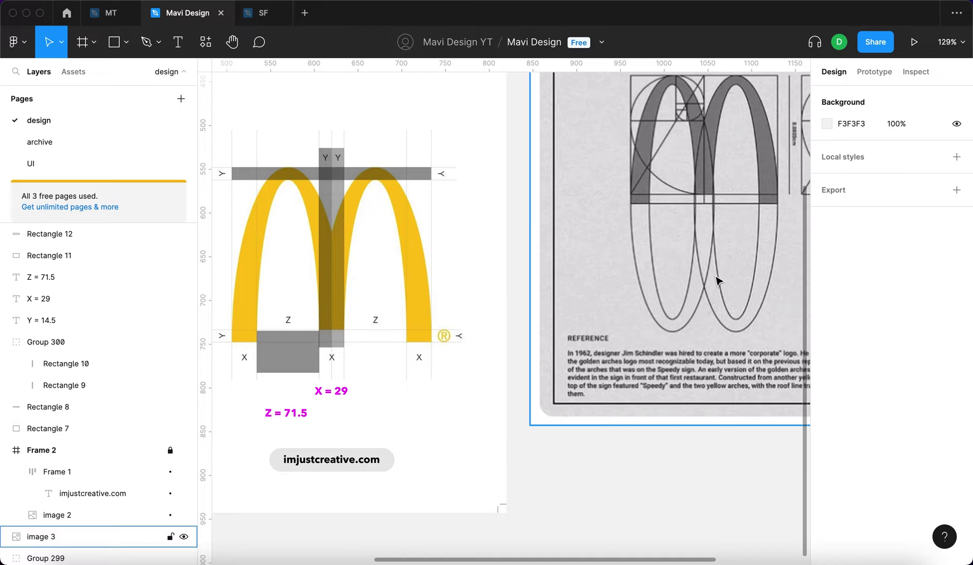
{"action": "key", "text": "o"}
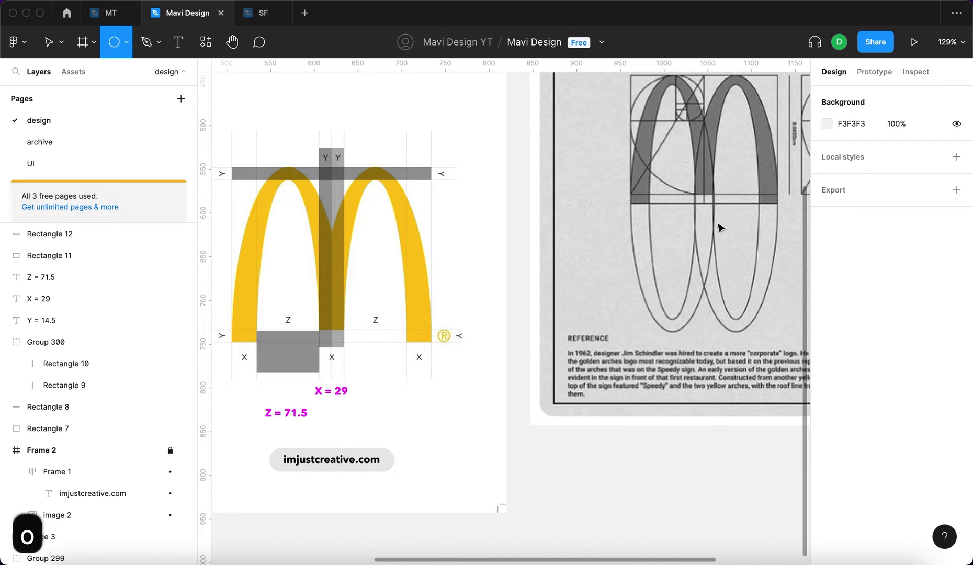
{"action": "left_click", "coordinate": [695, 212]}
{"action": "scroll", "coordinate": [721, 230], "scroll_direction": "right", "scroll_amount": 4}
{"action": "left_click", "coordinate": [957, 282]}
{"action": "left_click", "coordinate": [957, 293]}
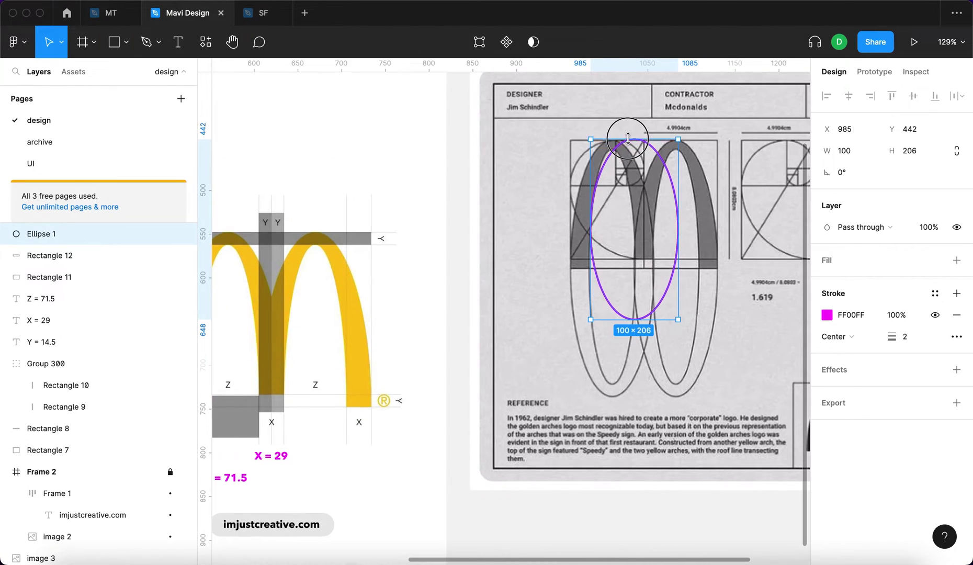
{"action": "left_click_drag", "start_coordinate": [628, 137], "coordinate": [628, 136]}
{"action": "left_click_drag", "start_coordinate": [591, 211], "coordinate": [572, 212]}
{"action": "left_click_drag", "start_coordinate": [678, 319], "coordinate": [651, 396]}
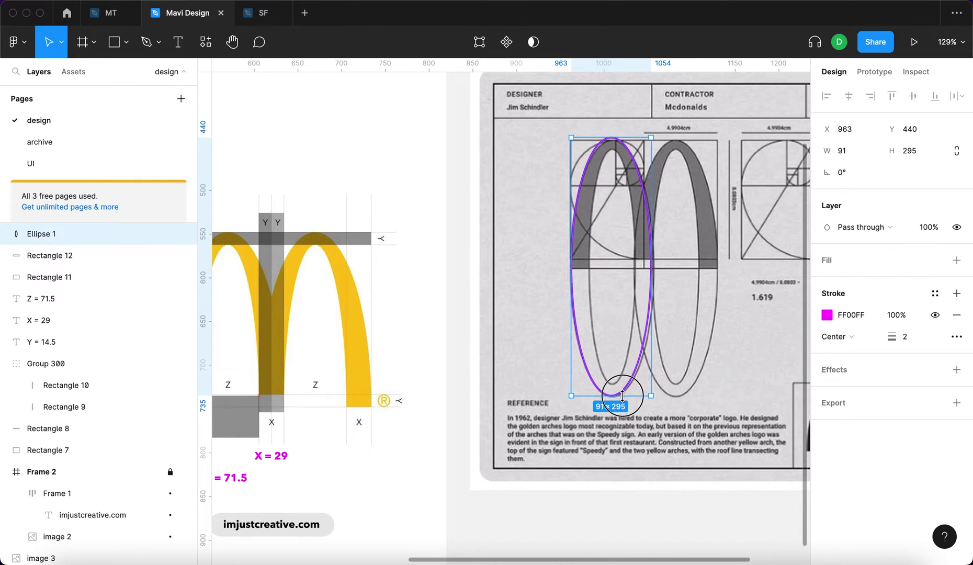
{"action": "scroll", "coordinate": [702, 278], "scroll_direction": "up", "scroll_amount": 5}
{"action": "left_click_drag", "start_coordinate": [701, 278], "coordinate": [710, 278]}
{"action": "scroll", "coordinate": [605, 233], "scroll_direction": "down", "scroll_amount": 5}
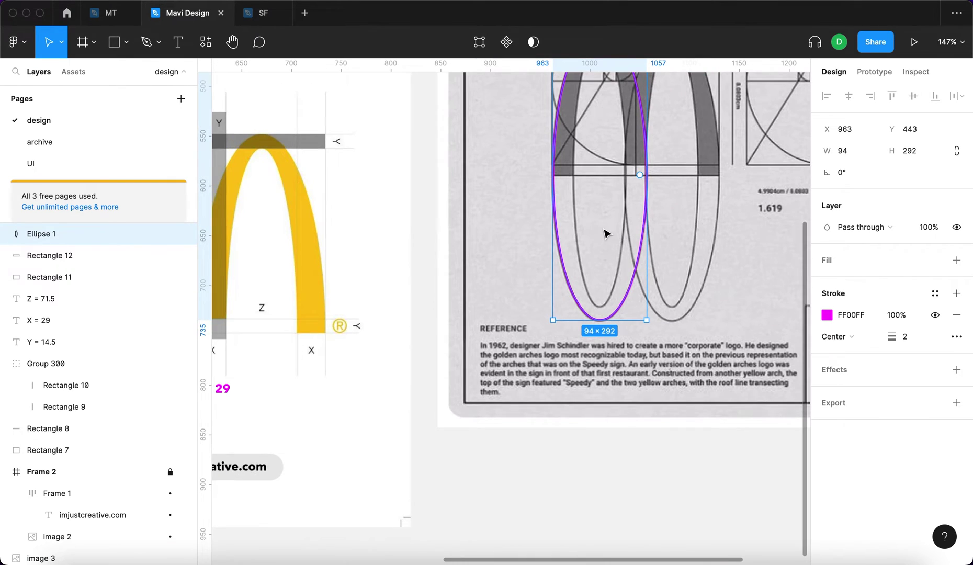
{"action": "scroll", "coordinate": [605, 234], "scroll_direction": "up", "scroll_amount": 4}
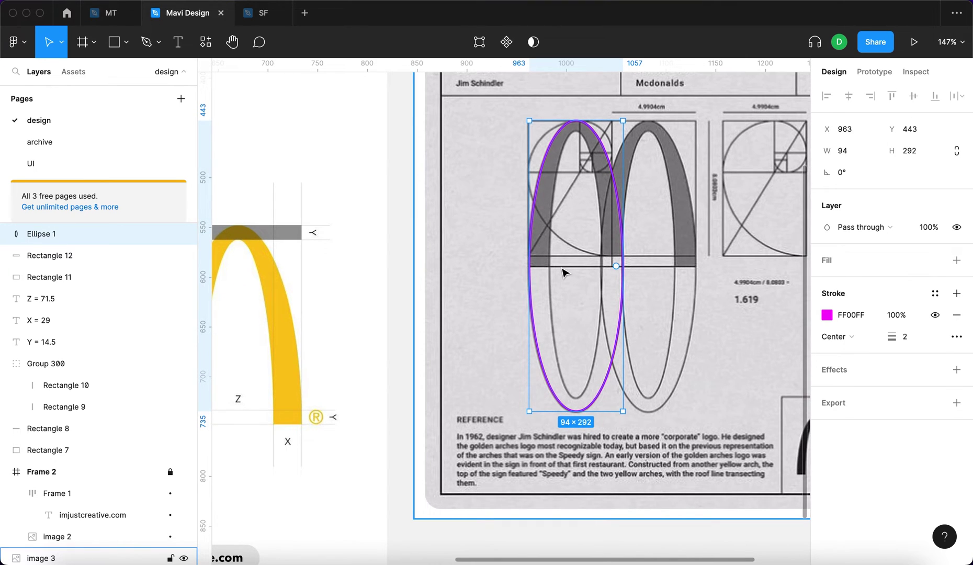
{"action": "scroll", "coordinate": [565, 272], "scroll_direction": "up", "scroll_amount": 3}
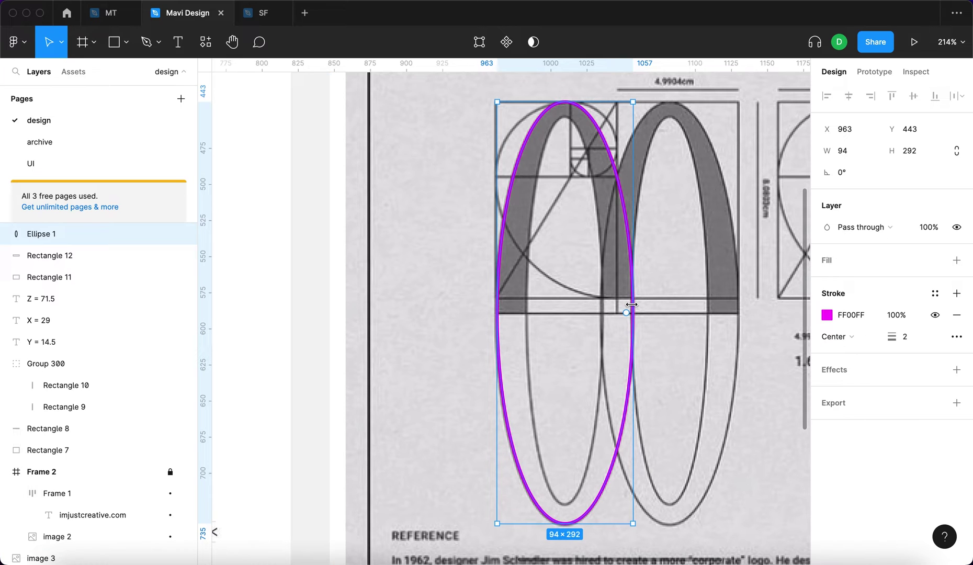
{"action": "key", "text": "super+d"}
{"action": "left_click_drag", "start_coordinate": [632, 303], "coordinate": [603, 301]}
{"action": "left_click_drag", "start_coordinate": [559, 102], "coordinate": [559, 118]}
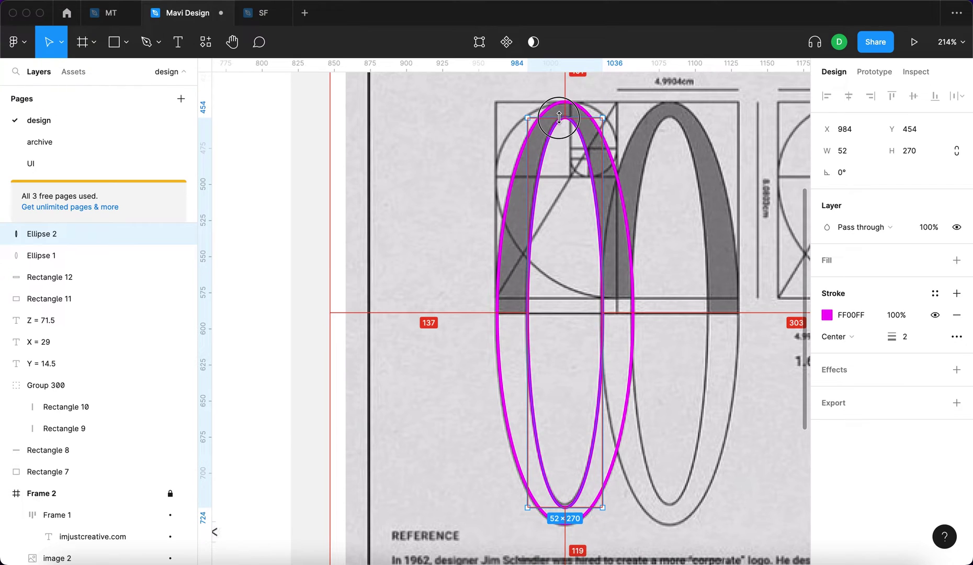
{"action": "left_click", "coordinate": [428, 180]}
{"action": "scroll", "coordinate": [500, 186], "scroll_direction": "down", "scroll_amount": 5}
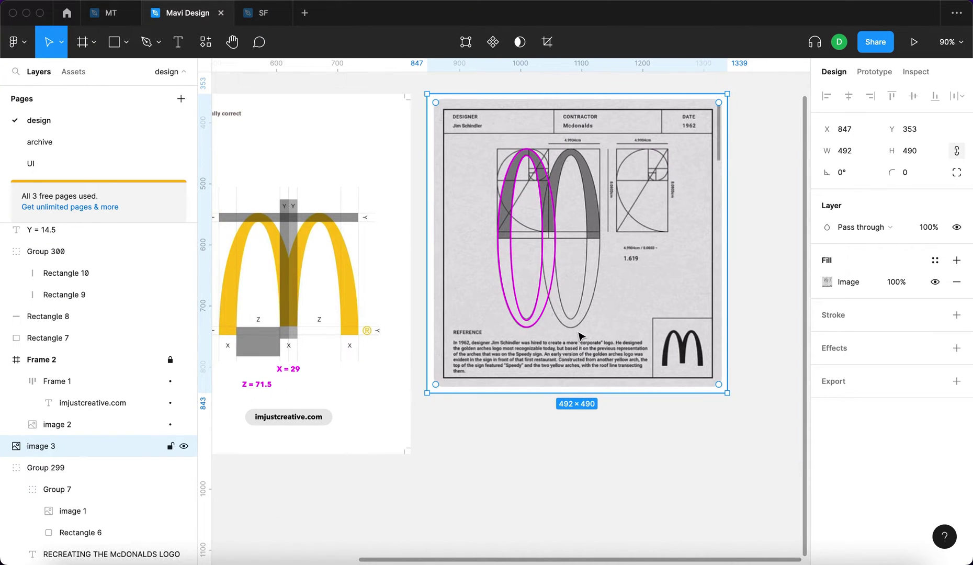
{"action": "left_click", "coordinate": [607, 430]}
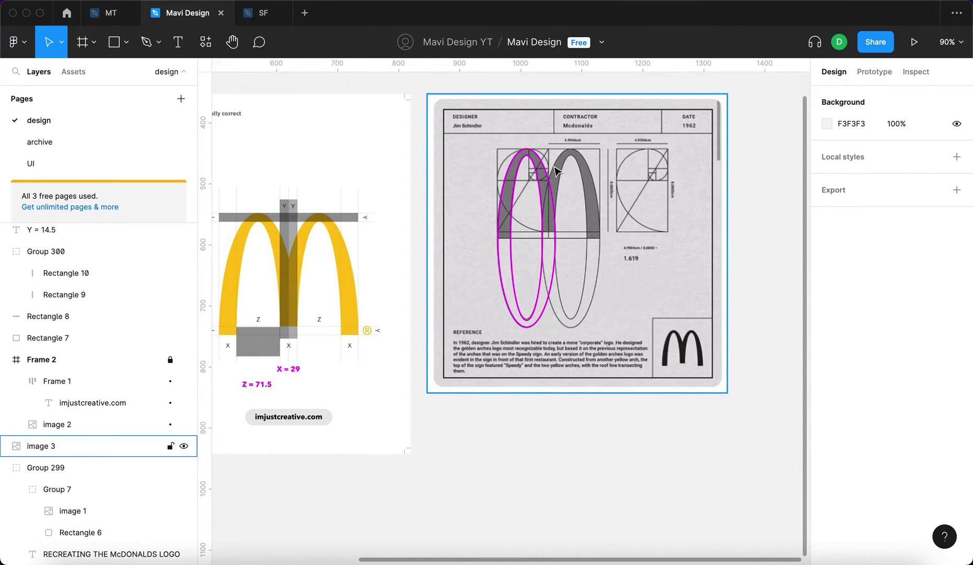
{"action": "left_click_drag", "start_coordinate": [545, 241], "coordinate": [596, 241]}
{"action": "key", "text": "super+z"}
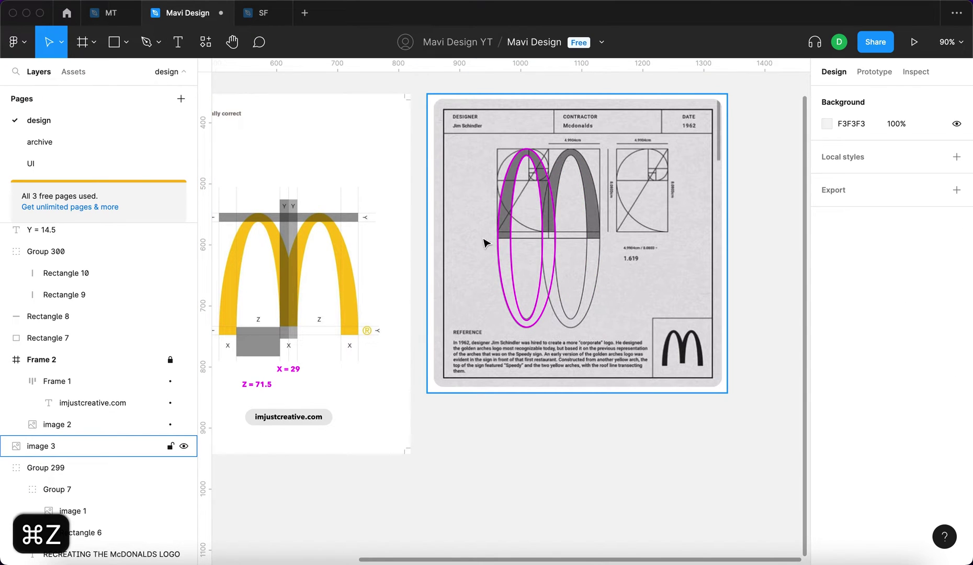
{"action": "left_click_drag", "start_coordinate": [504, 409], "coordinate": [621, 392]}
{"action": "scroll", "coordinate": [544, 457], "scroll_direction": "down", "scroll_amount": 3}
{"action": "scroll", "coordinate": [528, 442], "scroll_direction": "left", "scroll_amount": 3}
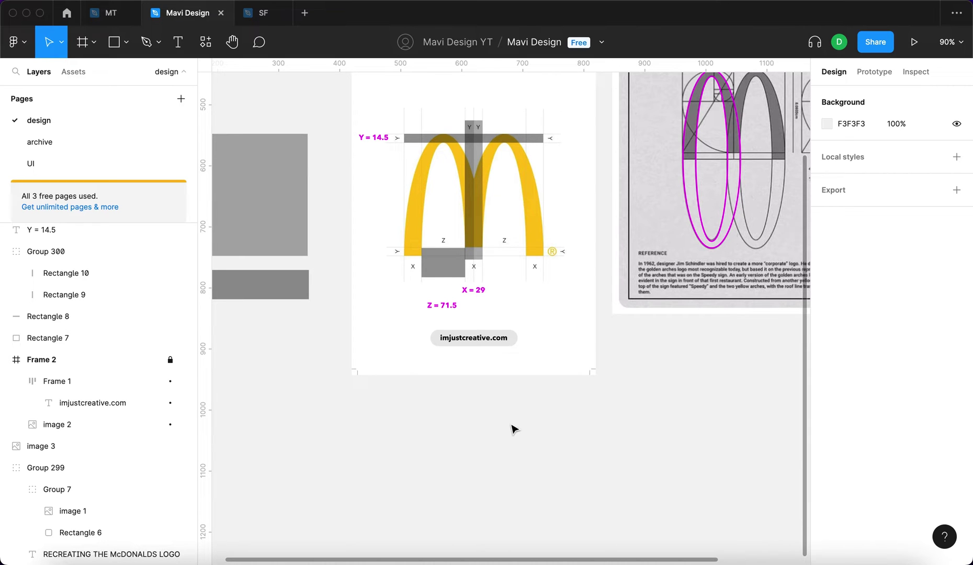
{"action": "scroll", "coordinate": [442, 247], "scroll_direction": "up", "scroll_amount": 5}
{"action": "scroll", "coordinate": [443, 247], "scroll_direction": "up", "scroll_amount": 2}
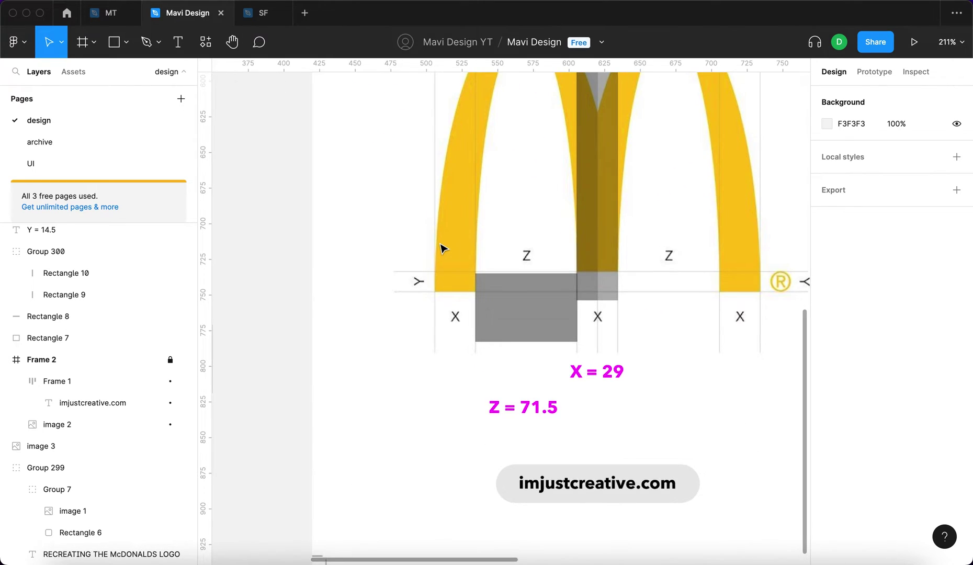
{"action": "scroll", "coordinate": [441, 245], "scroll_direction": "down", "scroll_amount": 8}
{"action": "key", "text": "ctrl+v"}
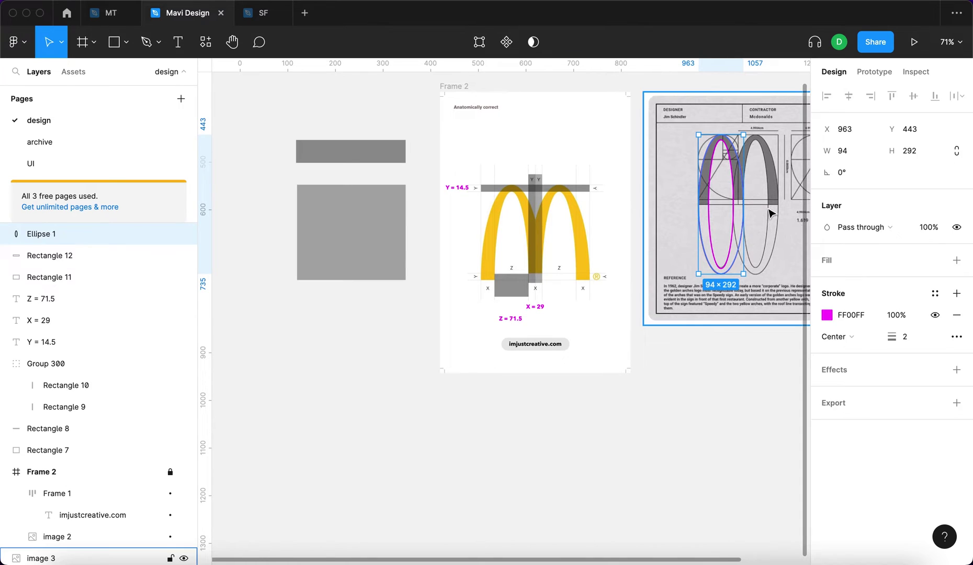
{"action": "left_click", "coordinate": [722, 409]}
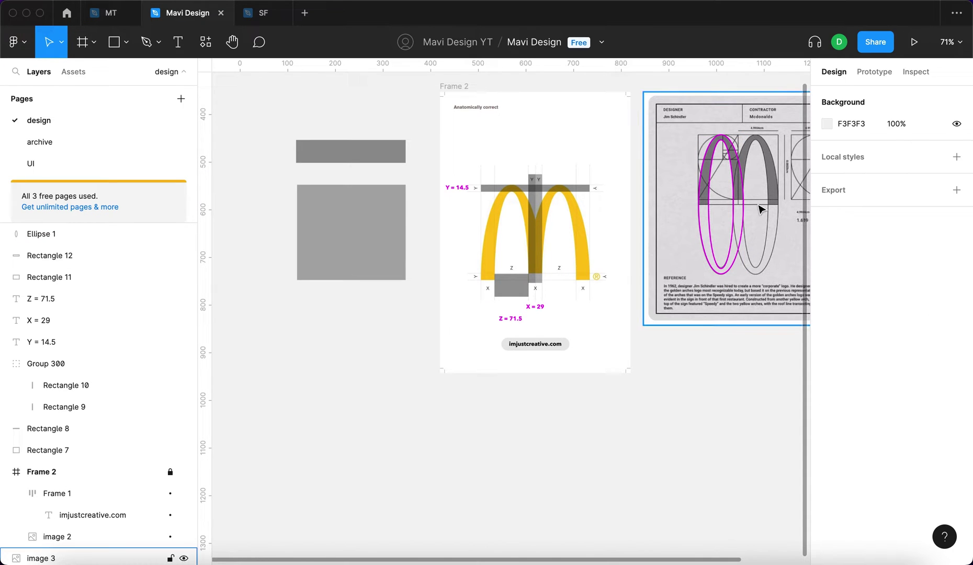
{"action": "left_click", "coordinate": [736, 163]}
{"action": "scroll", "coordinate": [681, 146], "scroll_direction": "up", "scroll_amount": 4}
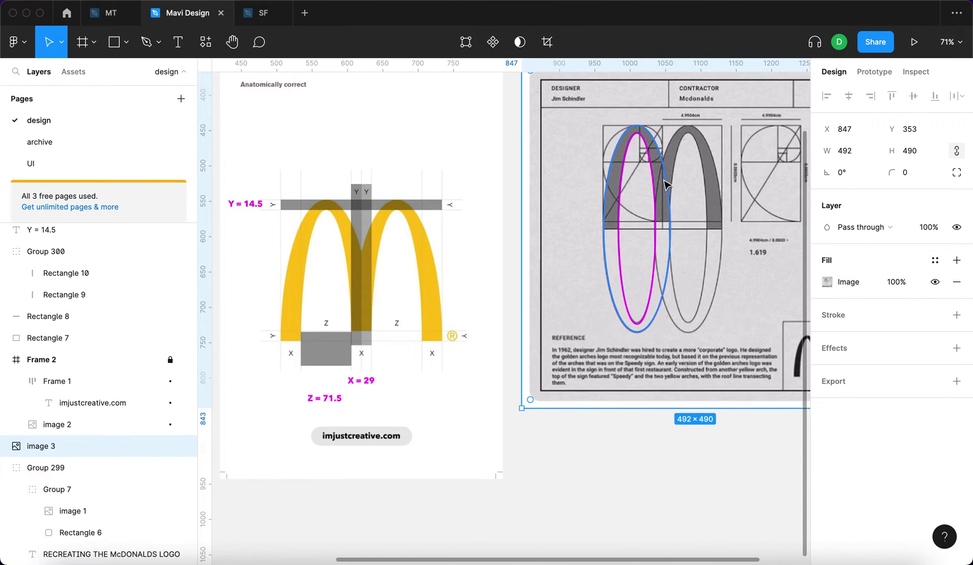
{"action": "left_click", "coordinate": [649, 125]}
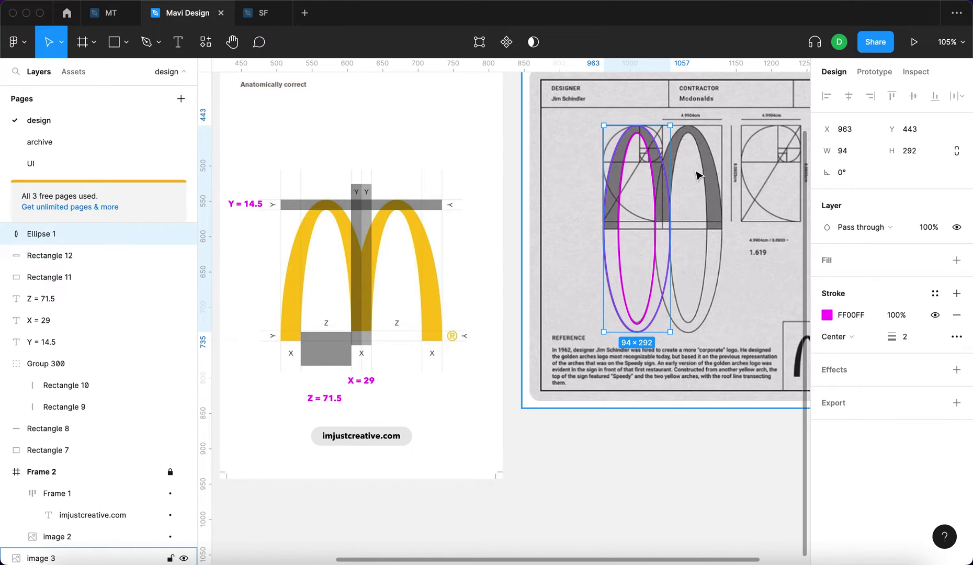
{"action": "key", "text": "Escape"}
{"action": "scroll", "coordinate": [623, 232], "scroll_direction": "up", "scroll_amount": 5}
{"action": "scroll", "coordinate": [568, 211], "scroll_direction": "down", "scroll_amount": 5}
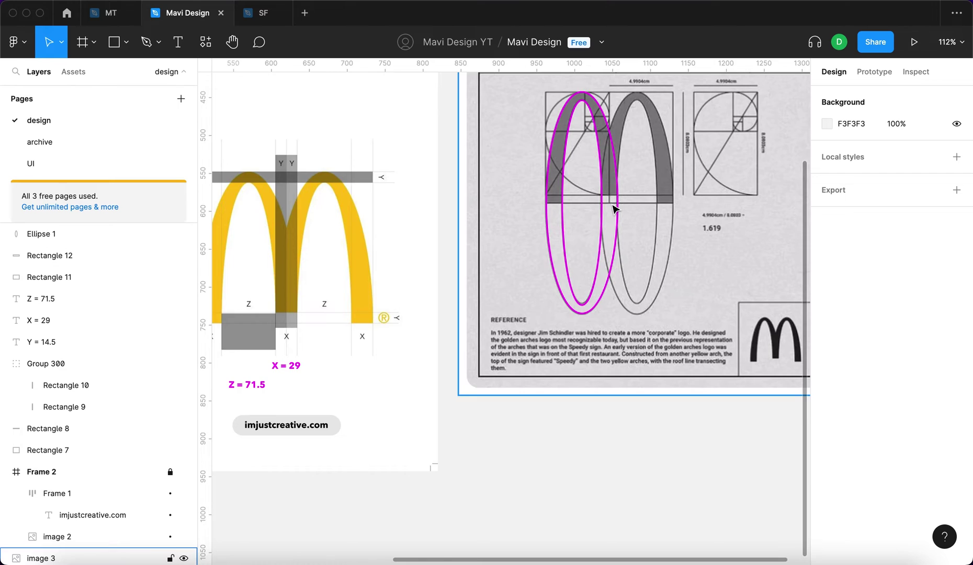
{"action": "scroll", "coordinate": [615, 211], "scroll_direction": "up", "scroll_amount": 4}
{"action": "left_click_drag", "start_coordinate": [623, 64], "coordinate": [645, 267]}
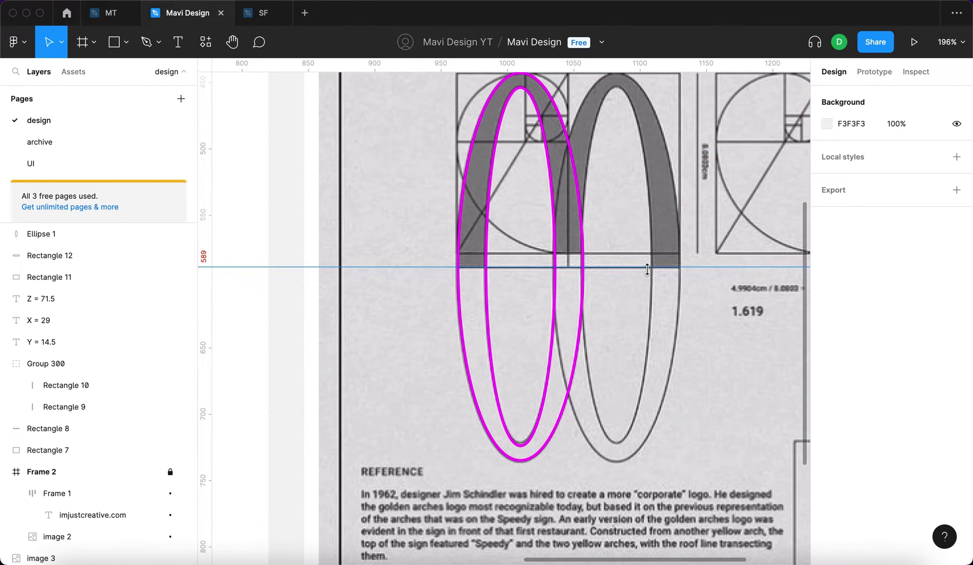
{"action": "key", "text": "Escape"}
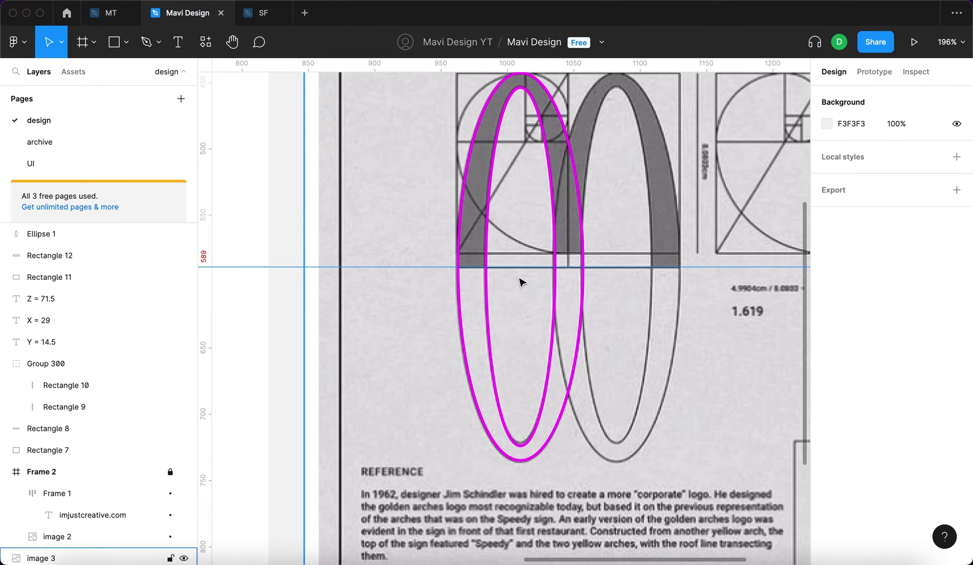
{"action": "scroll", "coordinate": [521, 278], "scroll_direction": "up", "scroll_amount": 5}
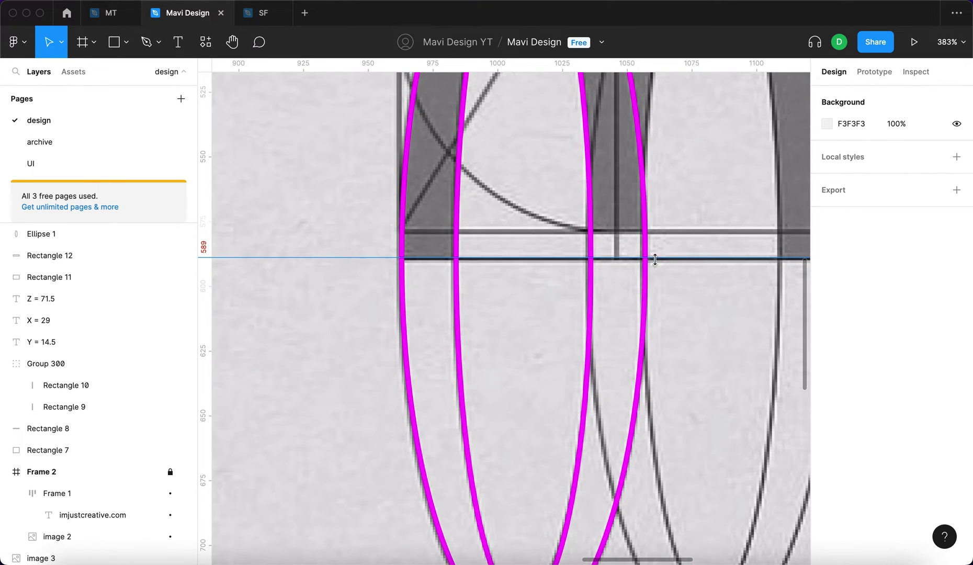
{"action": "key", "text": "shift+0"}
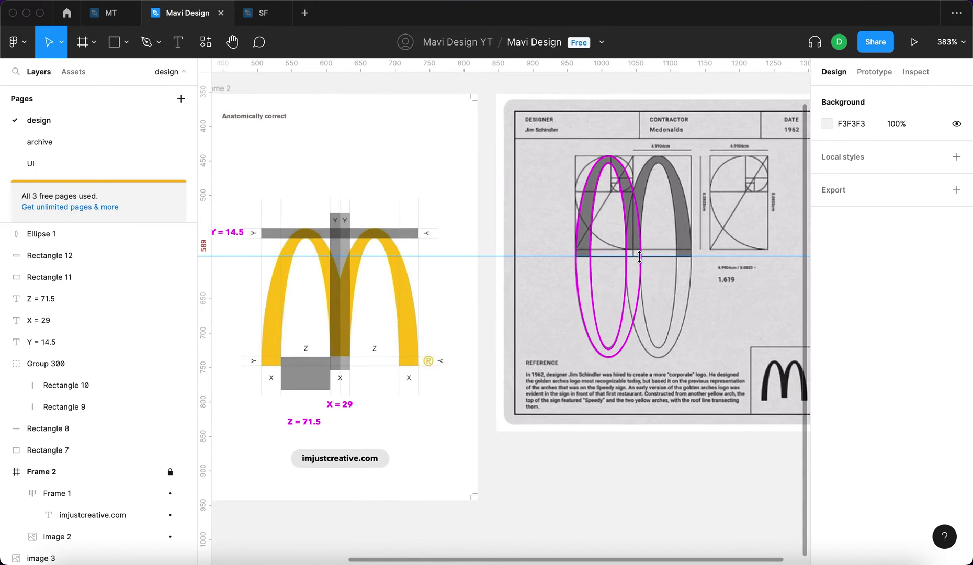
{"action": "left_click", "coordinate": [732, 281]}
{"action": "scroll", "coordinate": [732, 281], "scroll_direction": "up", "scroll_amount": 4}
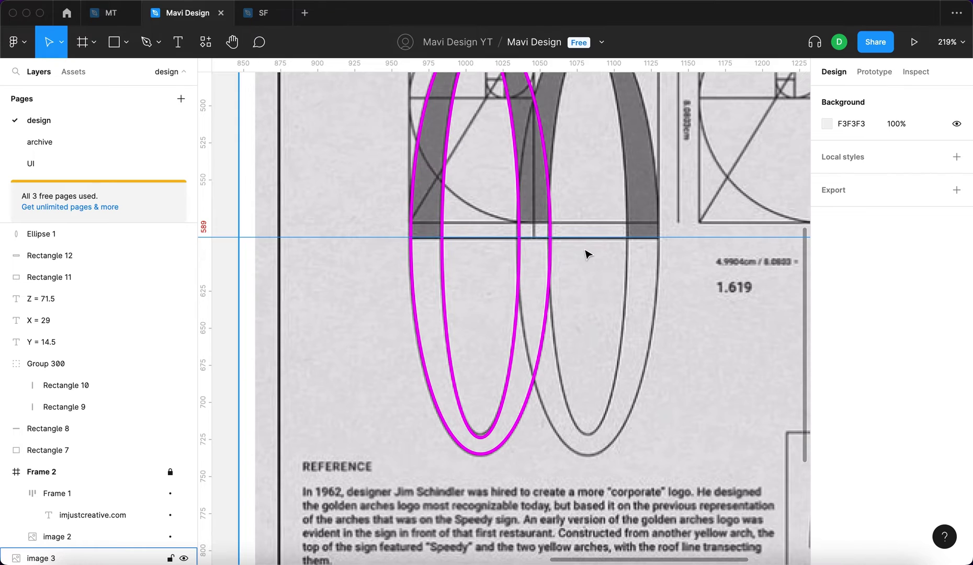
{"action": "scroll", "coordinate": [586, 254], "scroll_direction": "up", "scroll_amount": 3}
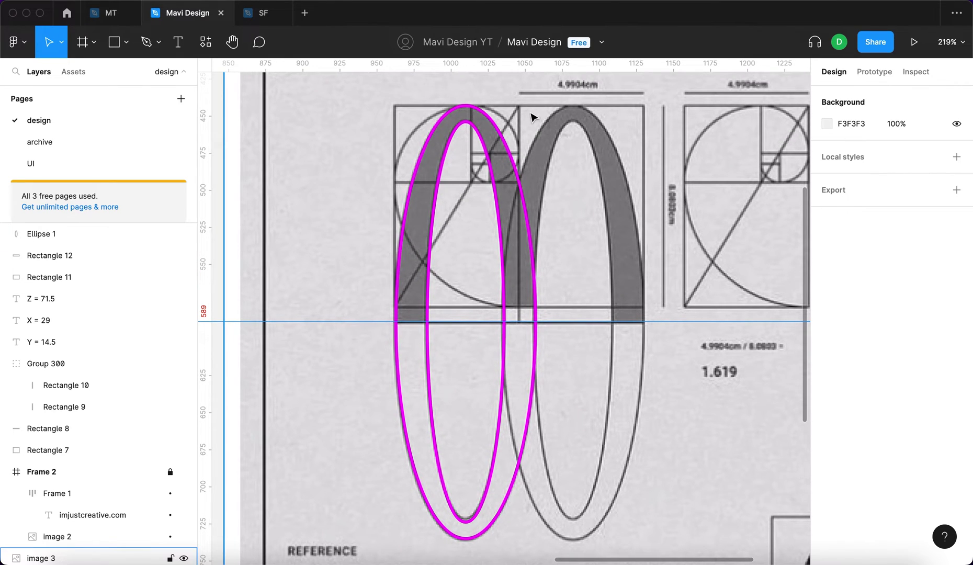
{"action": "scroll", "coordinate": [529, 131], "scroll_direction": "down", "scroll_amount": 6}
{"action": "scroll", "coordinate": [523, 150], "scroll_direction": "left", "scroll_amount": 5}
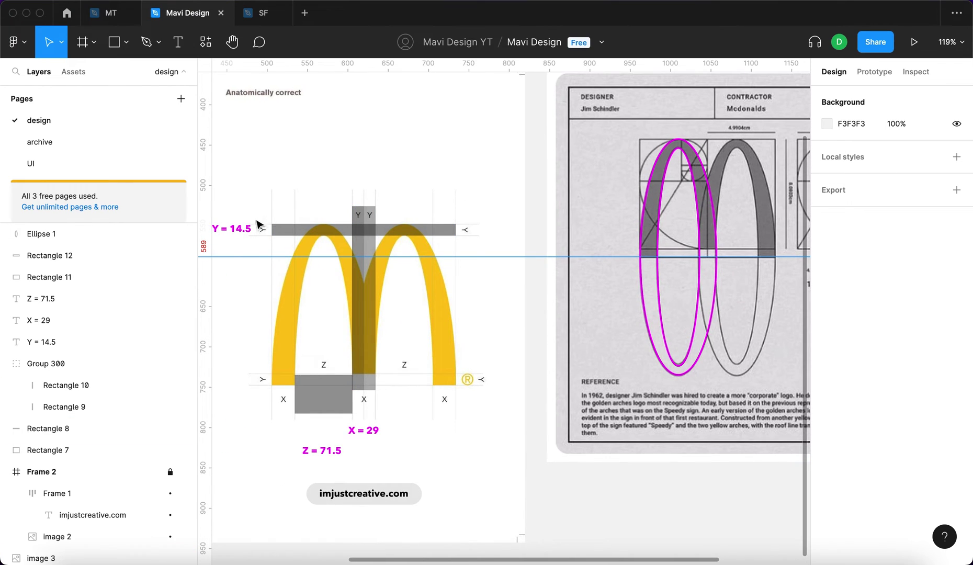
{"action": "left_click_drag", "start_coordinate": [738, 256], "coordinate": [721, 65]}
{"action": "scroll", "coordinate": [720, 87], "scroll_direction": "down", "scroll_amount": 5}
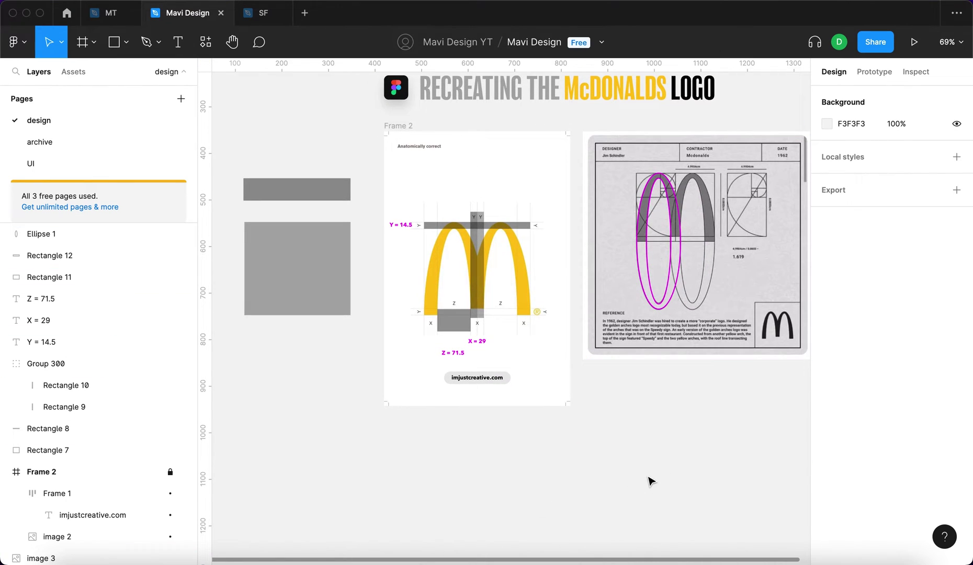
{"action": "scroll", "coordinate": [392, 277], "scroll_direction": "left", "scroll_amount": 3}
{"action": "left_click", "coordinate": [398, 263]}
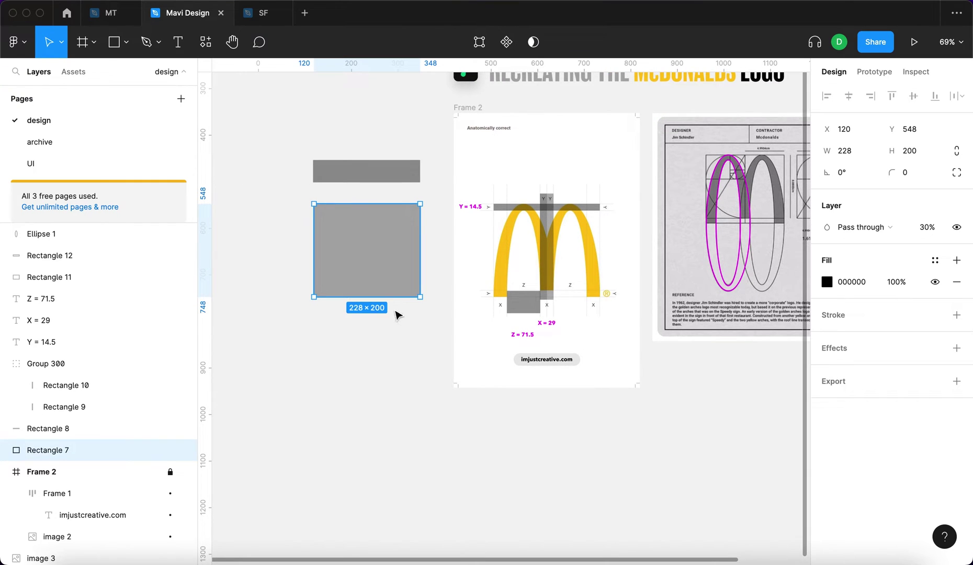
{"action": "left_click", "coordinate": [388, 361]}
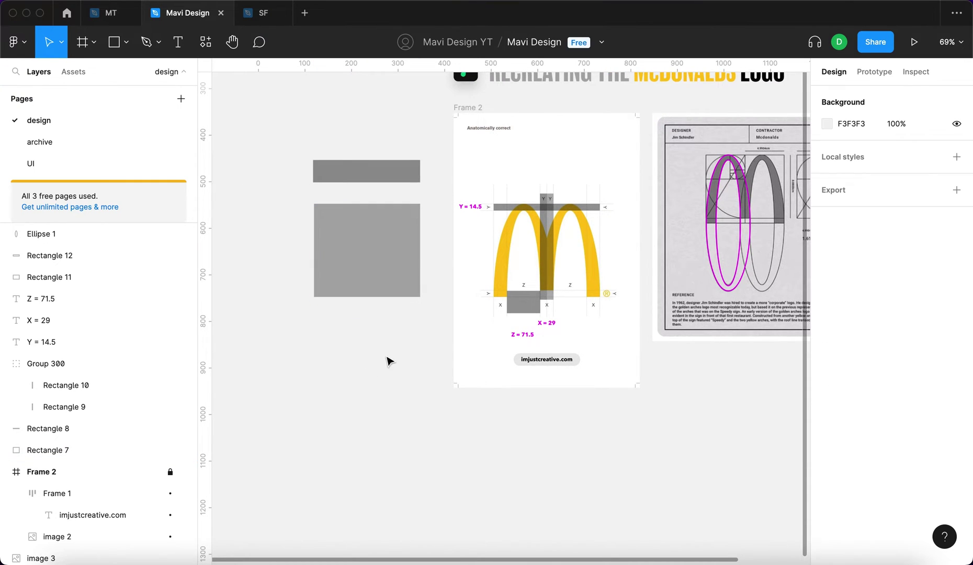
{"action": "left_click", "coordinate": [375, 269]}
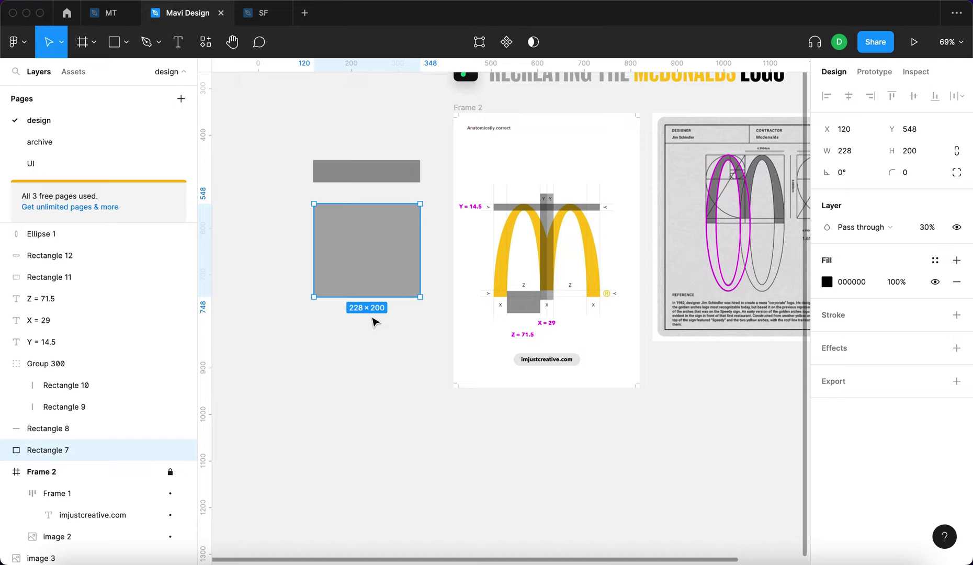
{"action": "left_click", "coordinate": [372, 361]}
- Draw a 100×100 ellipse, set its height to 400, and move it under Rectangle 7
{"action": "key", "text": "o"}
{"action": "left_click", "coordinate": [351, 333]}
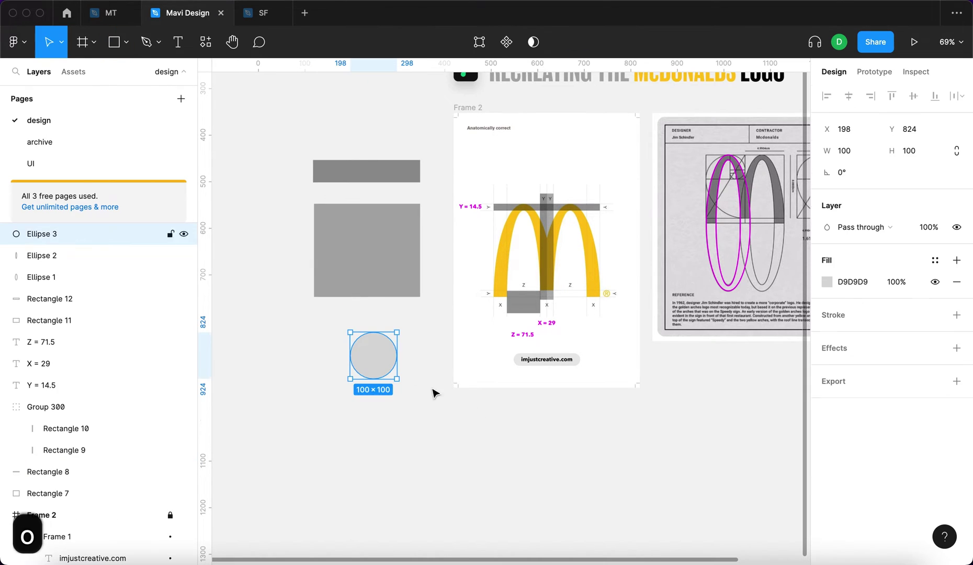
{"action": "left_click", "coordinate": [910, 151]}
{"action": "type", "text": "400"}
{"action": "key", "text": "Return"}
{"action": "left_click", "coordinate": [697, 445]}
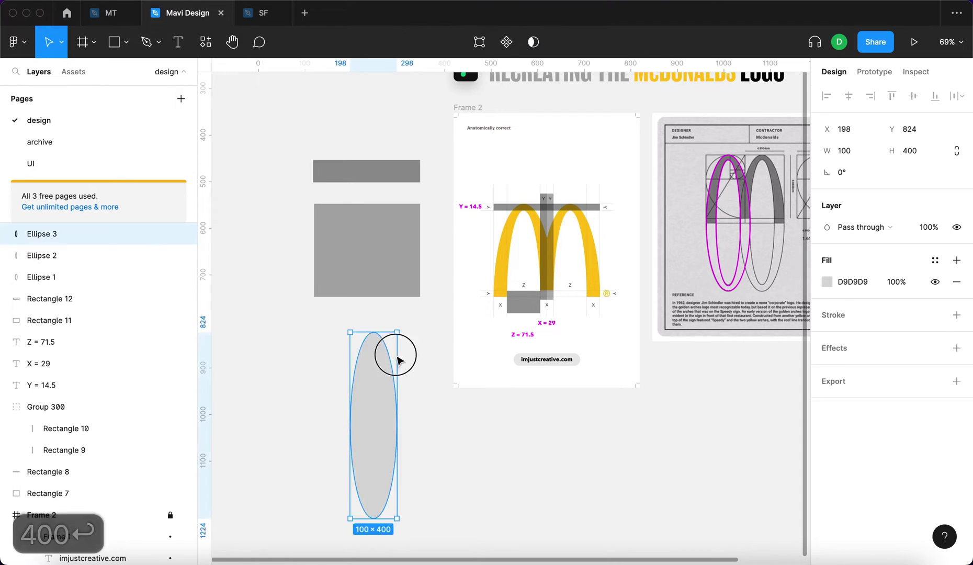
{"action": "left_click_drag", "start_coordinate": [391, 363], "coordinate": [382, 299]}
{"action": "left_click", "coordinate": [729, 460]}
{"action": "scroll", "coordinate": [729, 461], "scroll_direction": "right", "scroll_amount": 3}
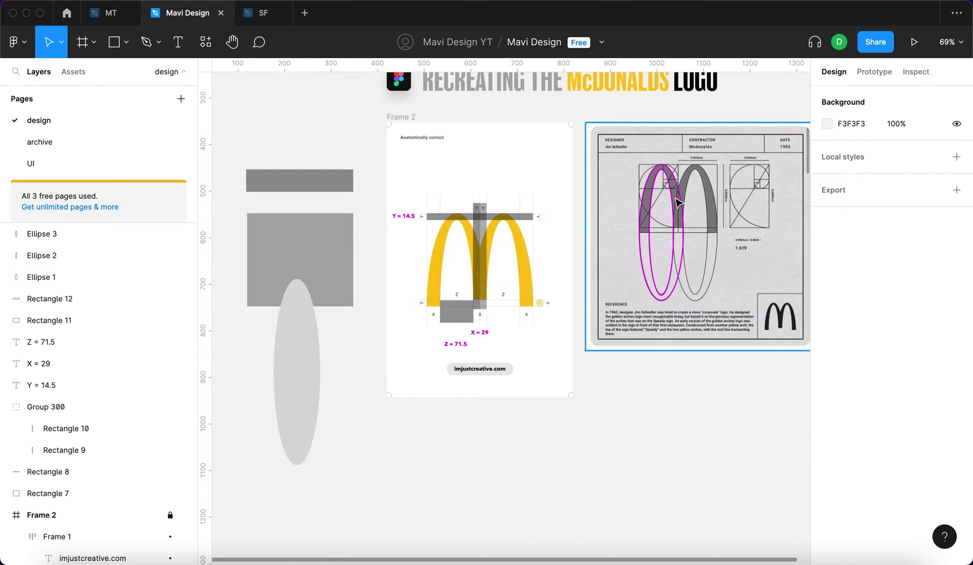
{"action": "scroll", "coordinate": [560, 311], "scroll_direction": "up", "scroll_amount": 5}
{"action": "scroll", "coordinate": [560, 312], "scroll_direction": "left", "scroll_amount": 3}
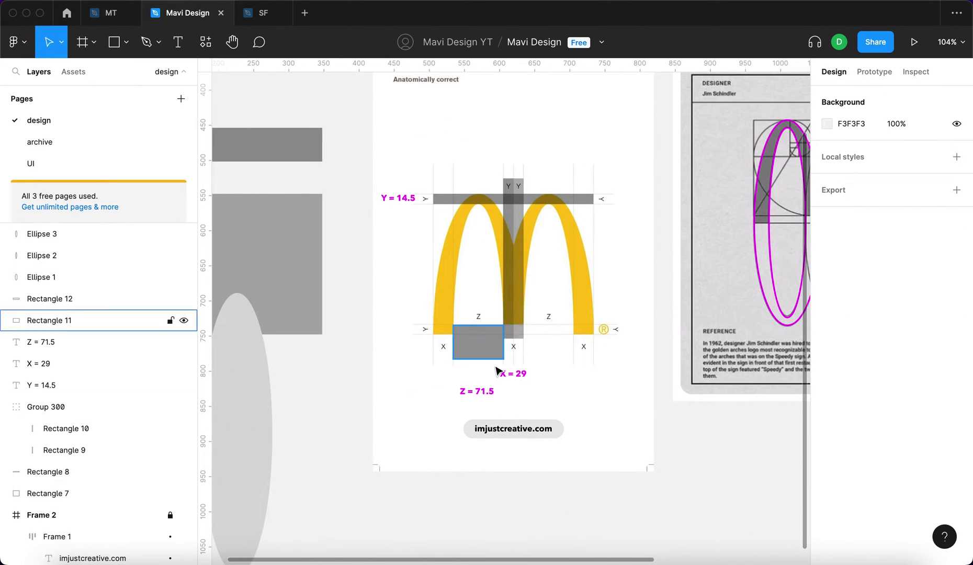
{"action": "scroll", "coordinate": [480, 317], "scroll_direction": "up", "scroll_amount": 5}
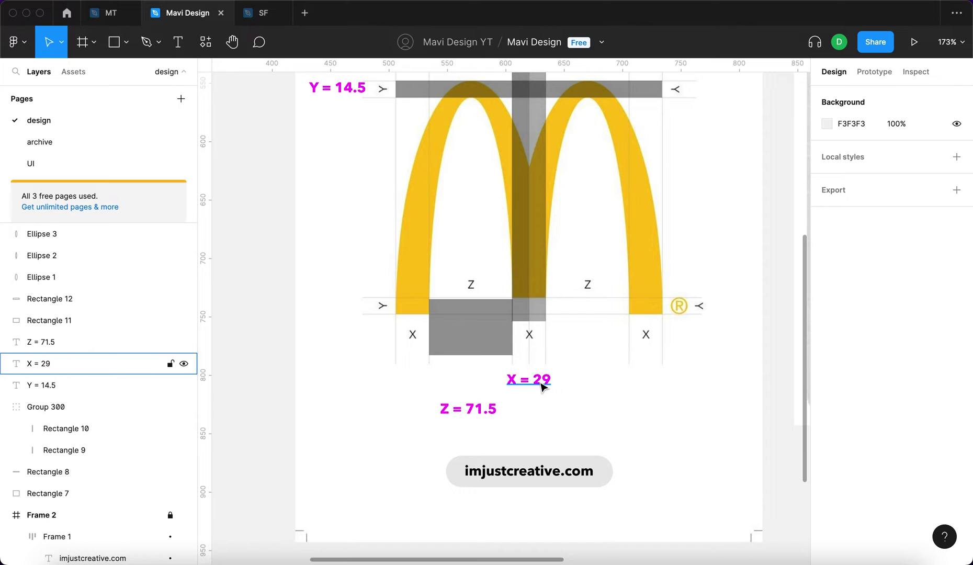
- Duplicate the Z = 71.5 label and retype it as 'width of outer ellipse = Z + 2*X'
{"action": "left_click_drag", "start_coordinate": [478, 409], "coordinate": [482, 433]}
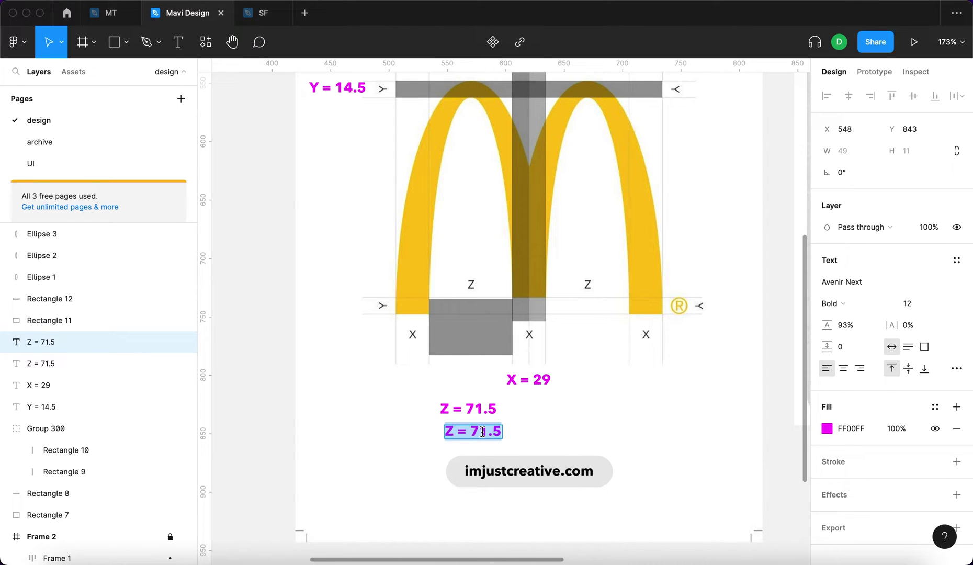
{"action": "type", "text": "width of el"}
{"action": "key", "text": "BackSpace"}
{"action": "key", "text": "BackSpace"}
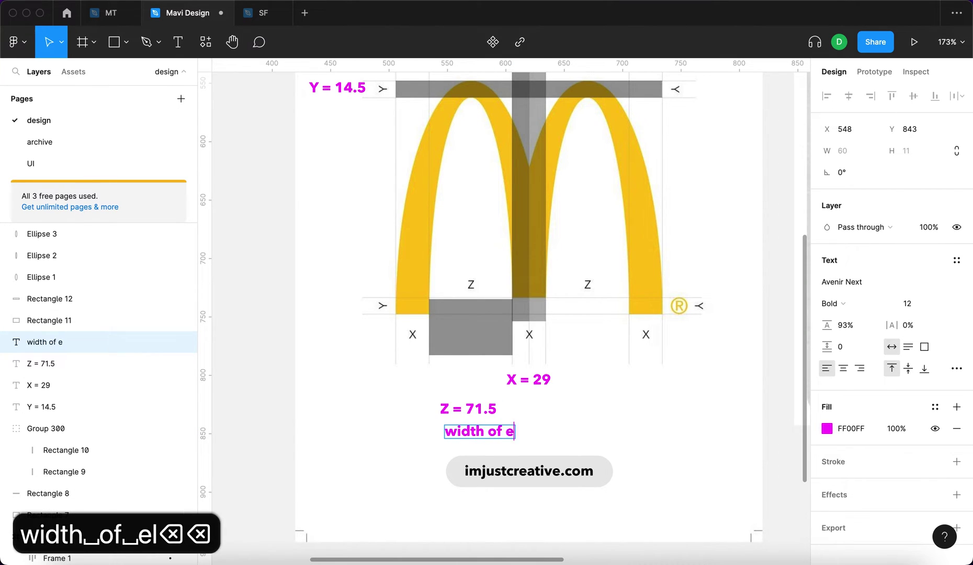
{"action": "type", "text": "outer ellipse = Z + 2*x"}
{"action": "key", "text": "BackSpace"}
{"action": "type", "text": "X"}
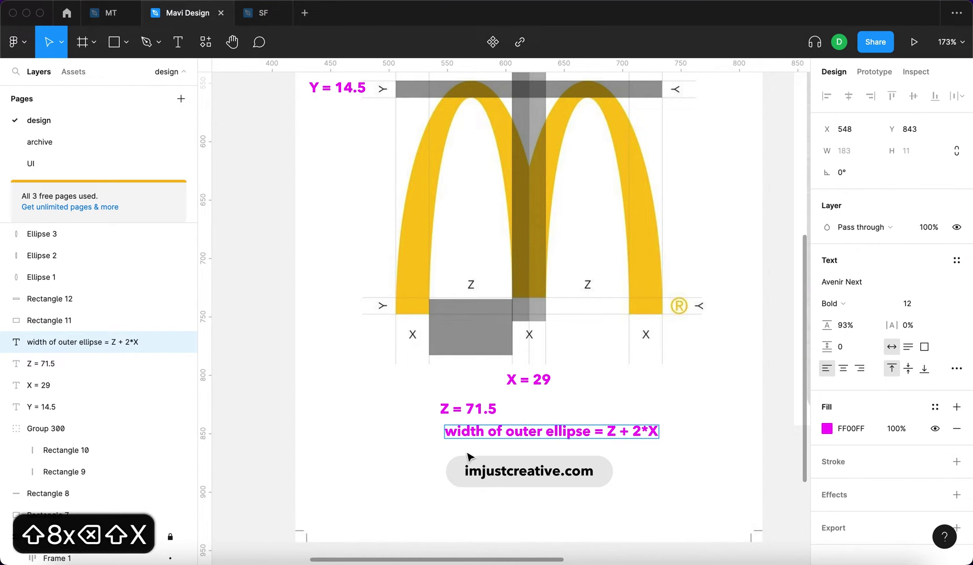
{"action": "key", "text": "Escape"}
{"action": "key", "text": "Escape"}
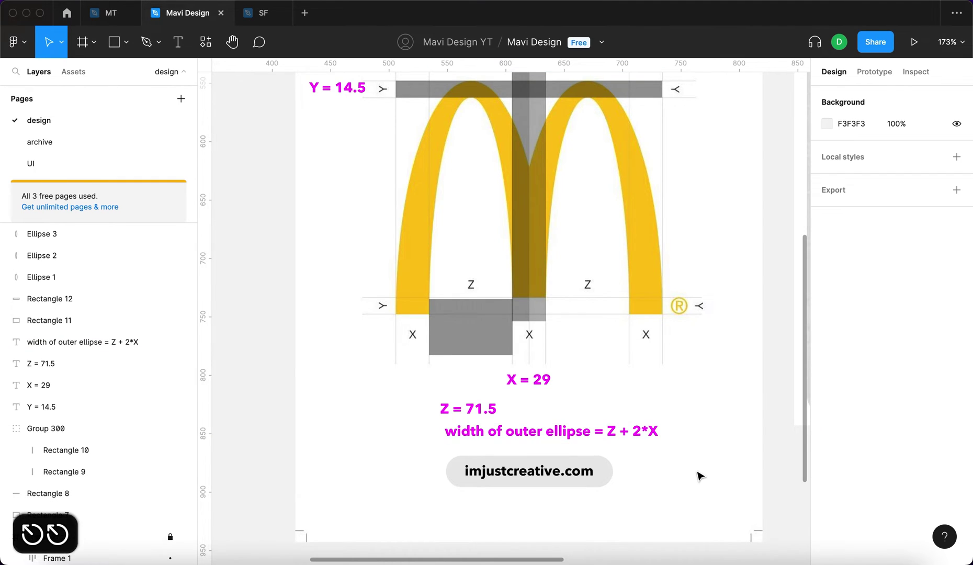
{"action": "scroll", "coordinate": [388, 369], "scroll_direction": "down", "scroll_amount": 5}
{"action": "left_click", "coordinate": [388, 372]}
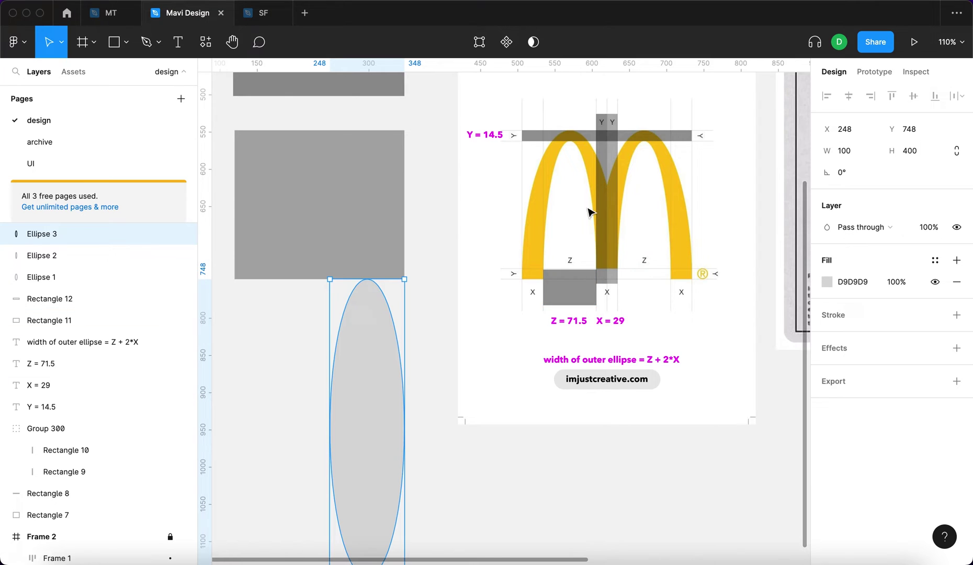
- Set the tall ellipse's width to 71.5+2*29 (129.5) and shift it left to X 223
{"action": "left_click", "coordinate": [497, 334]}
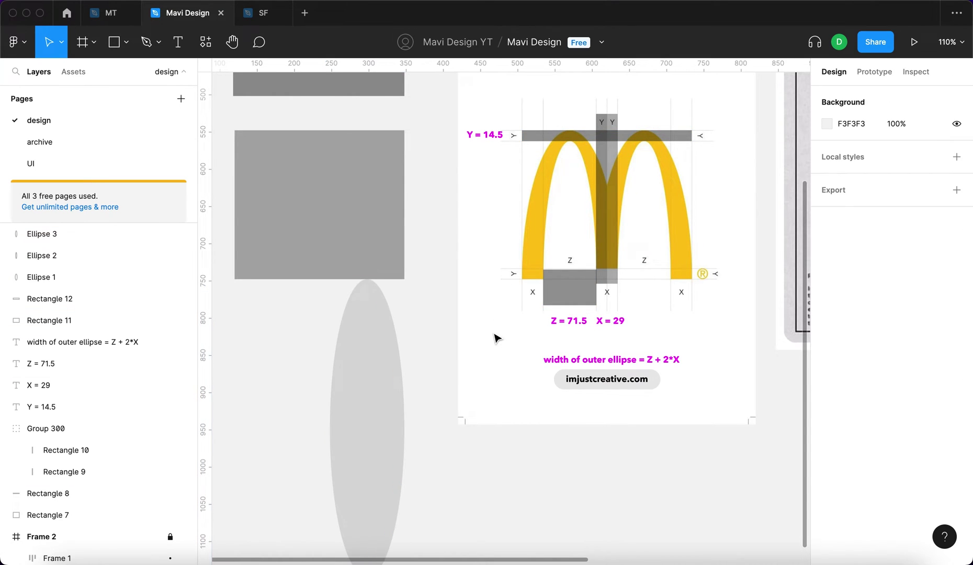
{"action": "scroll", "coordinate": [496, 338], "scroll_direction": "right", "scroll_amount": 2}
{"action": "scroll", "coordinate": [496, 338], "scroll_direction": "up", "scroll_amount": 3}
{"action": "scroll", "coordinate": [496, 338], "scroll_direction": "right", "scroll_amount": 2}
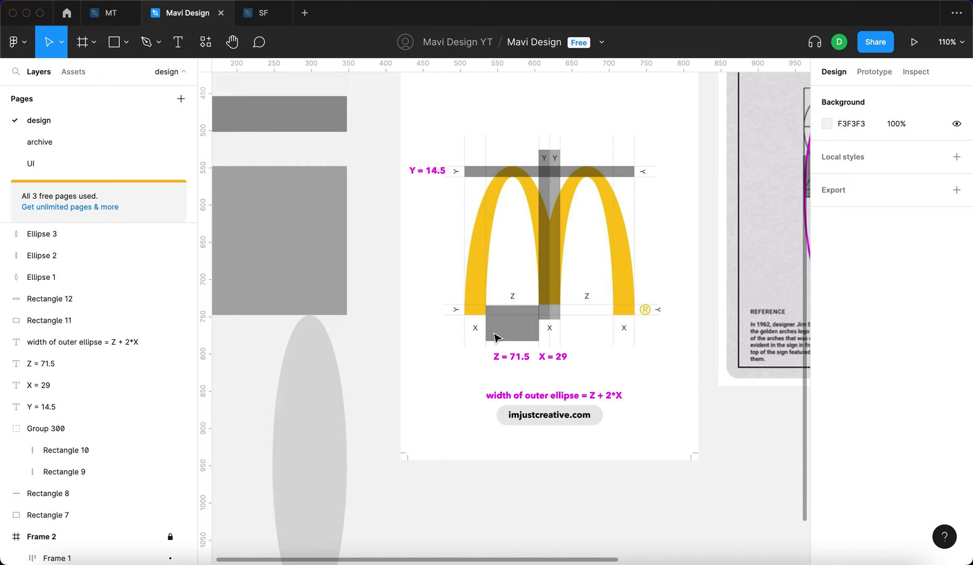
{"action": "key", "text": "ctrl+z"}
{"action": "scroll", "coordinate": [496, 337], "scroll_direction": "down", "scroll_amount": 4}
{"action": "scroll", "coordinate": [496, 337], "scroll_direction": "left", "scroll_amount": 1}
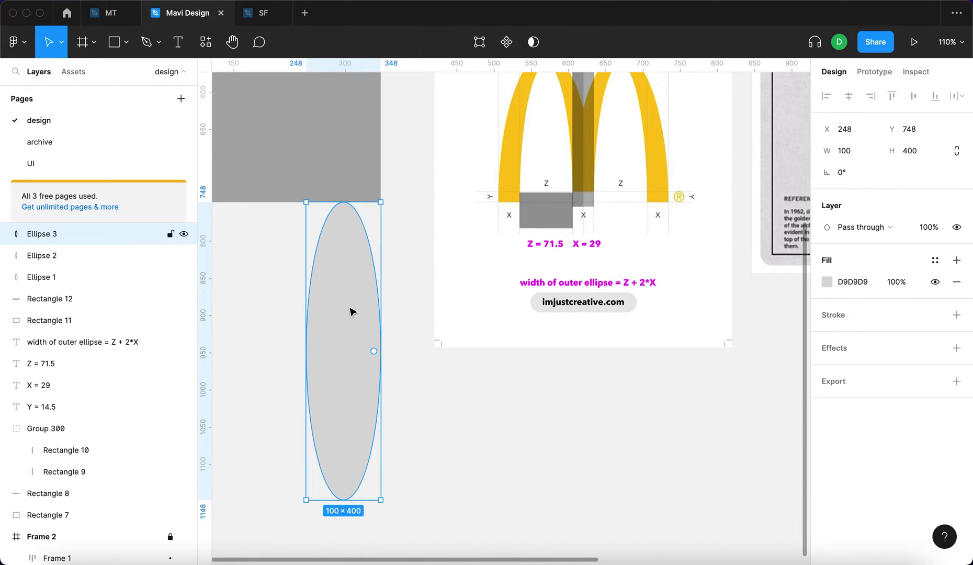
{"action": "left_click", "coordinate": [861, 158]}
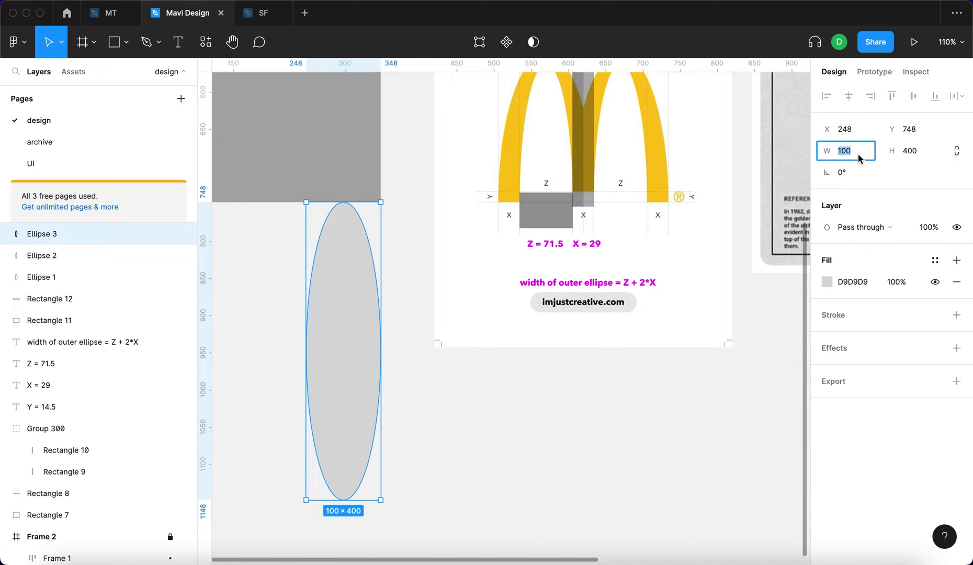
{"action": "type", "text": "7"}
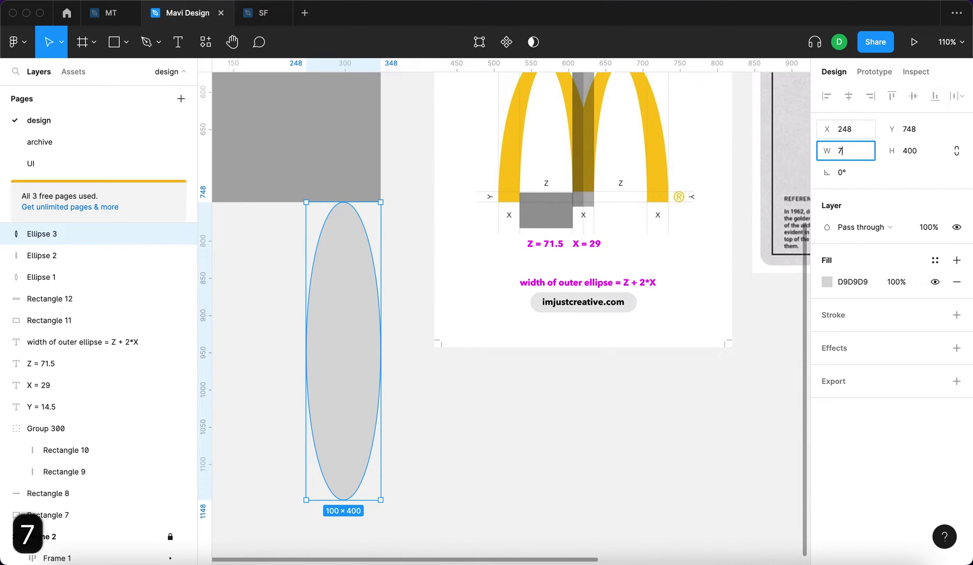
{"action": "type", "text": "1.5"}
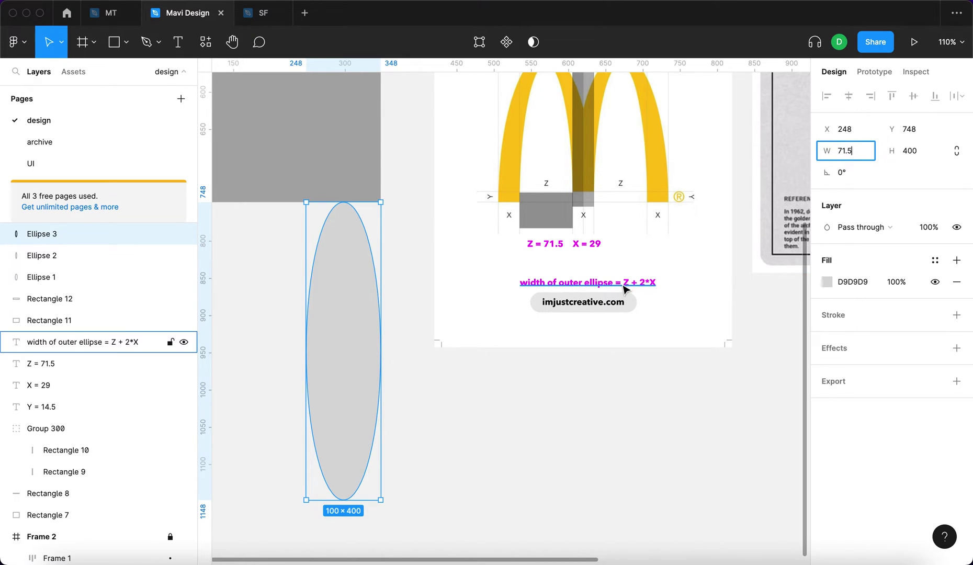
{"action": "type", "text": "+"}
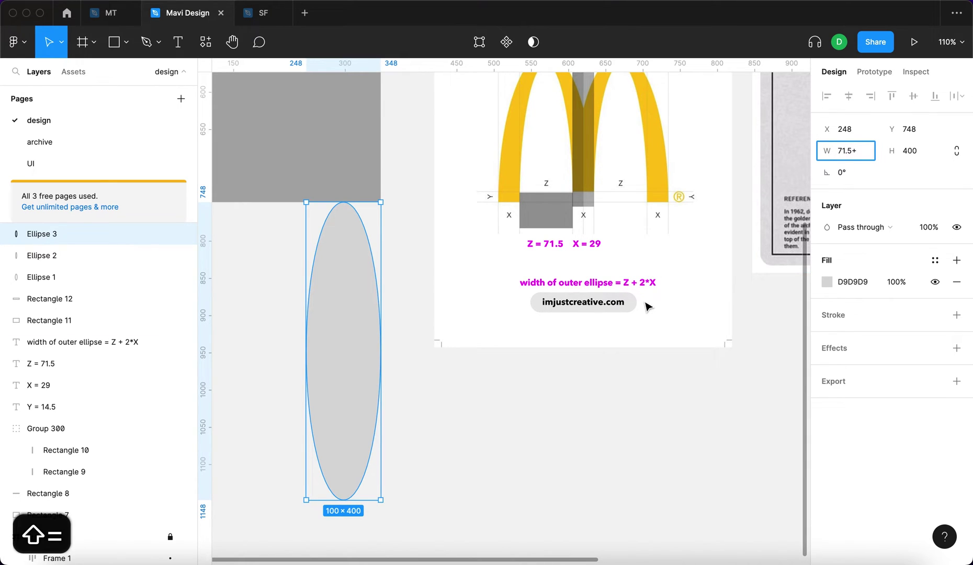
{"action": "type", "text": "2*"}
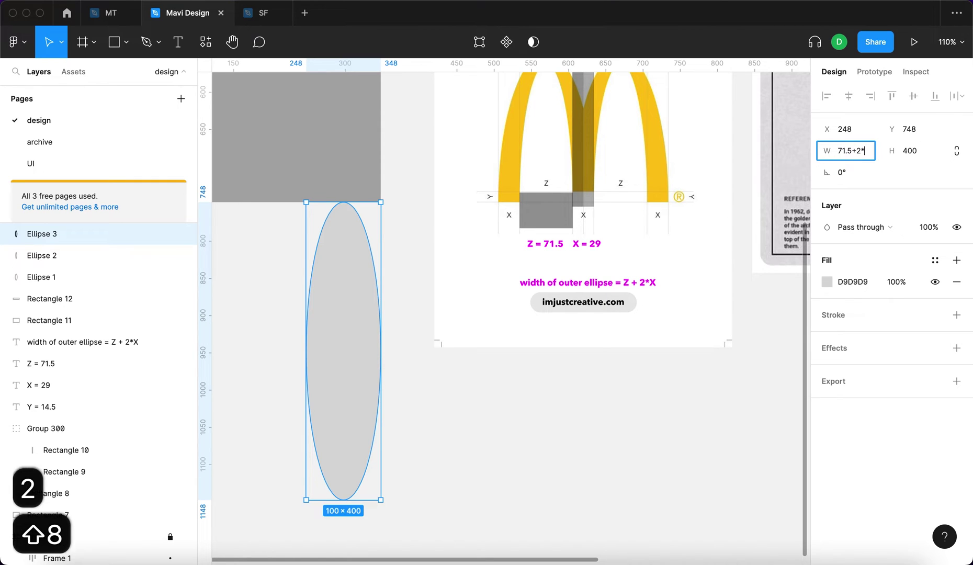
{"action": "type", "text": "29"}
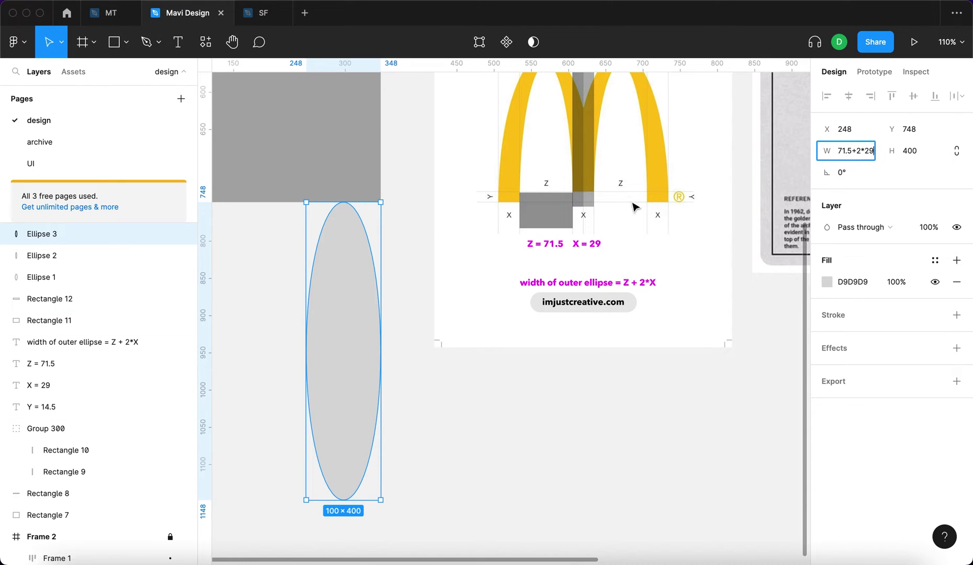
{"action": "key", "text": "Return"}
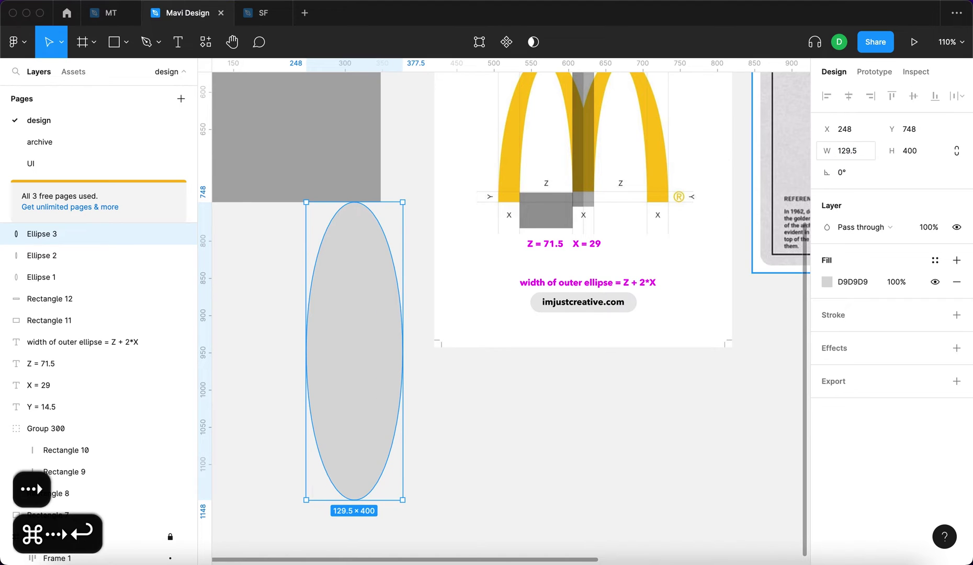
{"action": "left_click", "coordinate": [362, 318]}
{"action": "left_click_drag", "start_coordinate": [362, 318], "coordinate": [345, 319]}
{"action": "scroll", "coordinate": [346, 321], "scroll_direction": "left", "scroll_amount": 5}
{"action": "scroll", "coordinate": [345, 320], "scroll_direction": "up", "scroll_amount": 2}
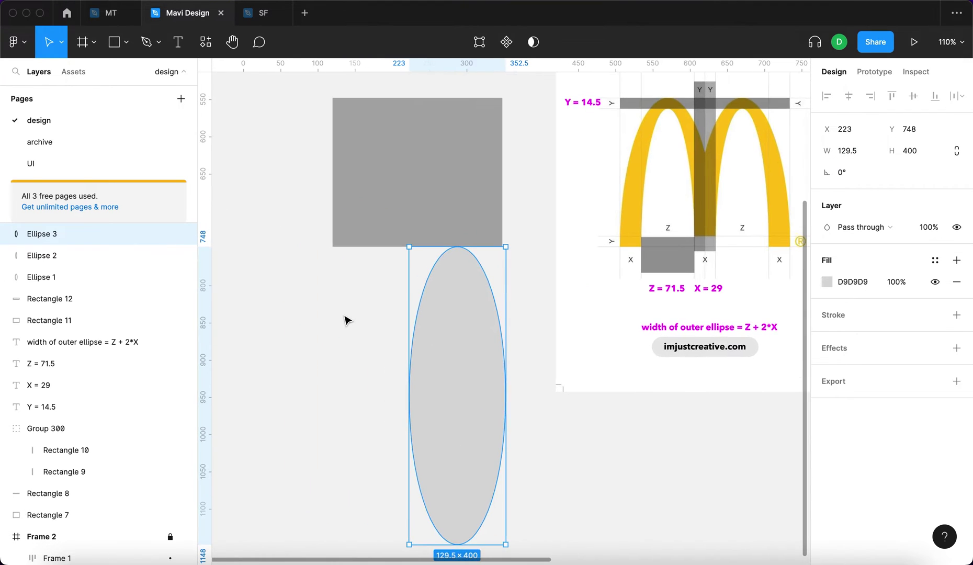
- Move the wide ellipse up and left toward the large grey rectangle
{"action": "scroll", "coordinate": [345, 320], "scroll_direction": "down", "scroll_amount": 5}
{"action": "left_click_drag", "start_coordinate": [405, 338], "coordinate": [358, 326]}
{"action": "left_click", "coordinate": [457, 423]}
{"action": "left_click", "coordinate": [369, 345]}
{"action": "left_click", "coordinate": [450, 407]}
{"action": "left_click", "coordinate": [365, 411]}
{"action": "left_click_drag", "start_coordinate": [365, 411], "coordinate": [374, 330]}
- Give the ellipse a black 000000 fill at 30% layer opacity
{"action": "left_click", "coordinate": [856, 283]}
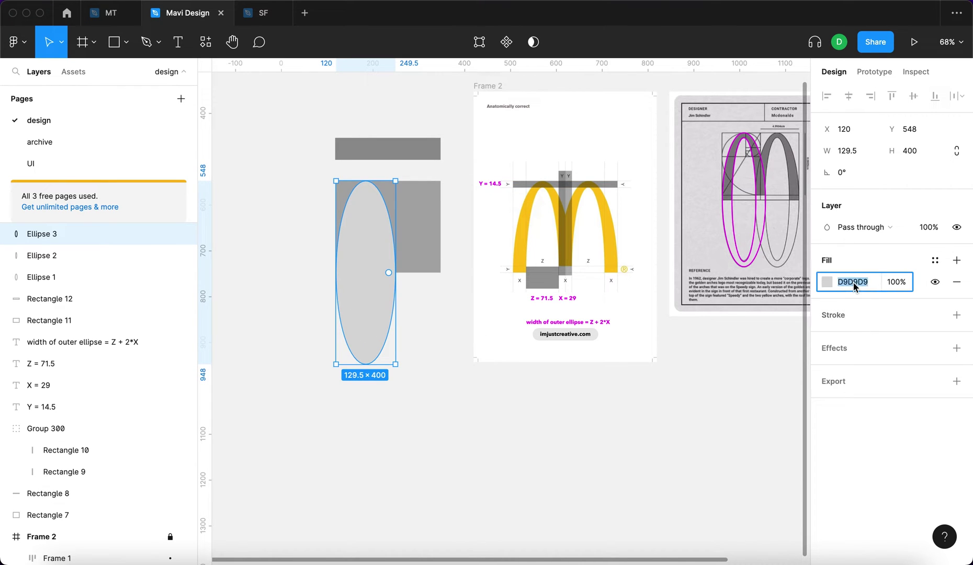
{"action": "type", "text": "0"}
{"action": "key", "text": "Return"}
{"action": "left_click", "coordinate": [927, 227]}
{"action": "key", "text": "shift+Down"}
{"action": "key", "text": "shift+Down"}
{"action": "key", "text": "shift+Down"}
{"action": "key", "text": "shift+Down"}
{"action": "key", "text": "shift+Down"}
{"action": "key", "text": "shift+Down"}
{"action": "key", "text": "shift+Down"}
{"action": "key", "text": "Return"}
{"action": "left_click", "coordinate": [285, 250]}
{"action": "scroll", "coordinate": [285, 249], "scroll_direction": "up", "scroll_amount": 5}
- Align the ellipse's top edge with the top of Rectangle 7
{"action": "left_click", "coordinate": [438, 387]}
{"action": "left_click_drag", "start_coordinate": [439, 387], "coordinate": [443, 389]}
{"action": "scroll", "coordinate": [463, 187], "scroll_direction": "up", "scroll_amount": 5}
{"action": "scroll", "coordinate": [463, 187], "scroll_direction": "up", "scroll_amount": 3}
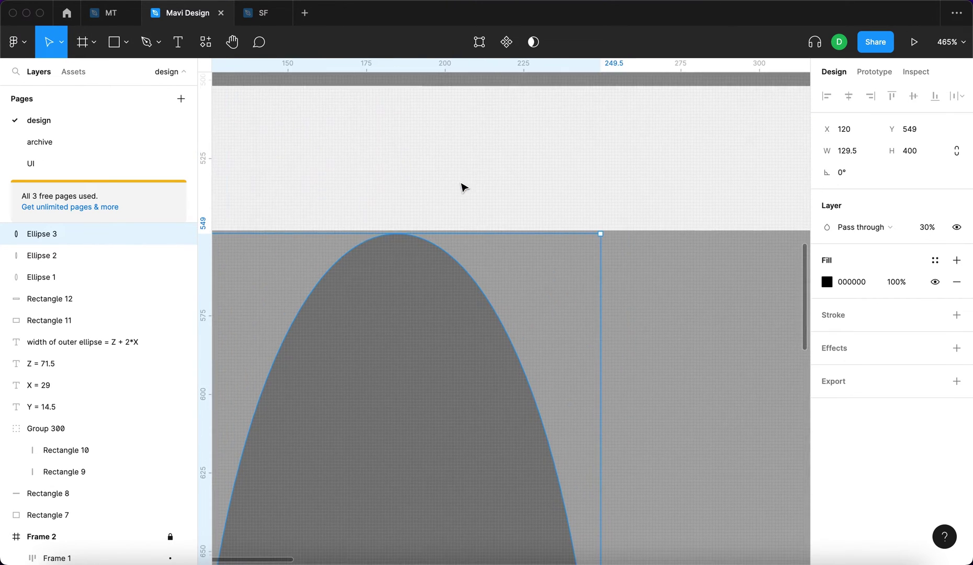
{"action": "left_click", "coordinate": [655, 262], "text": "shift"}
{"action": "left_click", "coordinate": [893, 96]}
{"action": "left_click", "coordinate": [632, 166]}
- Review the ellipse at X 120, Y 548 against the reference construction sheet
{"action": "scroll", "coordinate": [630, 163], "scroll_direction": "down", "scroll_amount": 10}
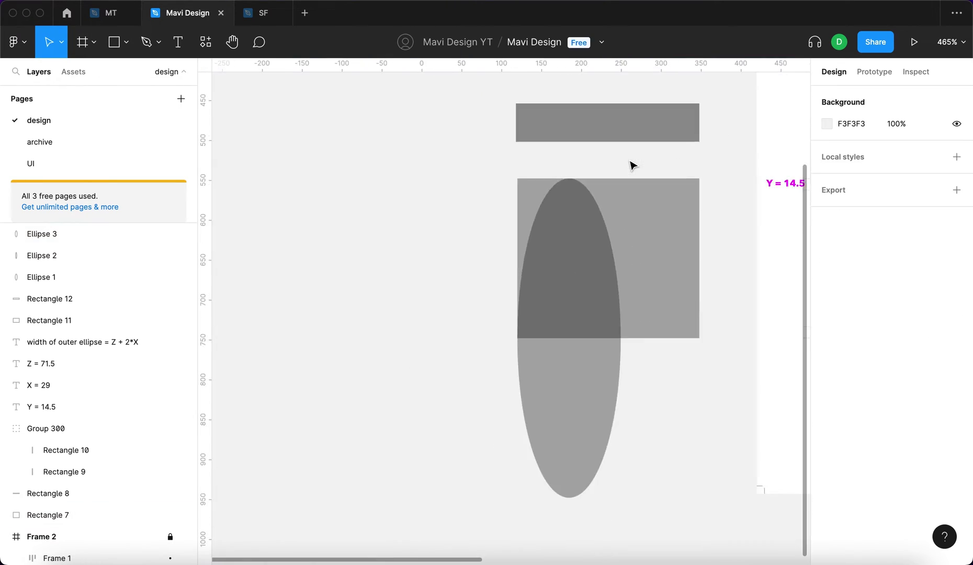
{"action": "scroll", "coordinate": [340, 296], "scroll_direction": "right", "scroll_amount": 5}
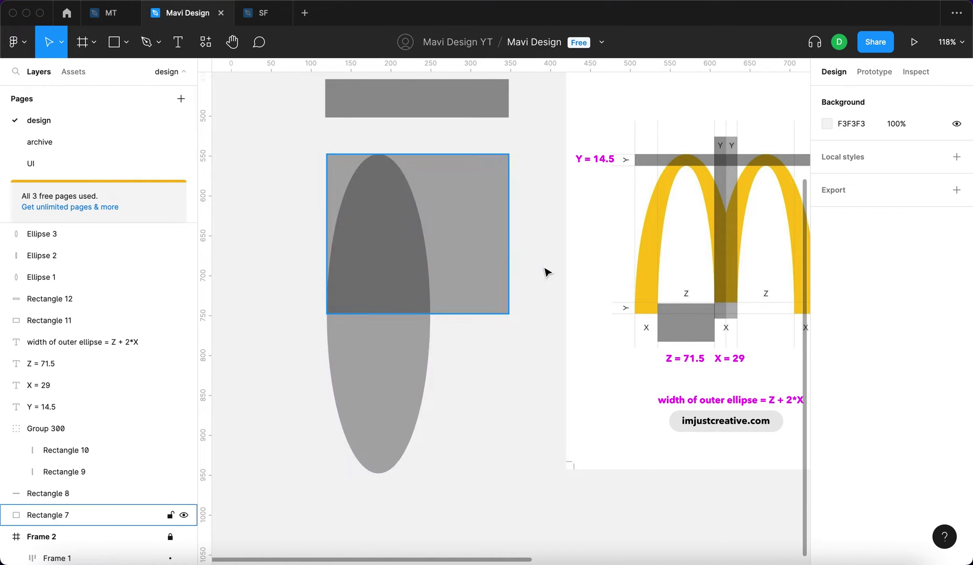
{"action": "scroll", "coordinate": [442, 474], "scroll_direction": "down", "scroll_amount": 5}
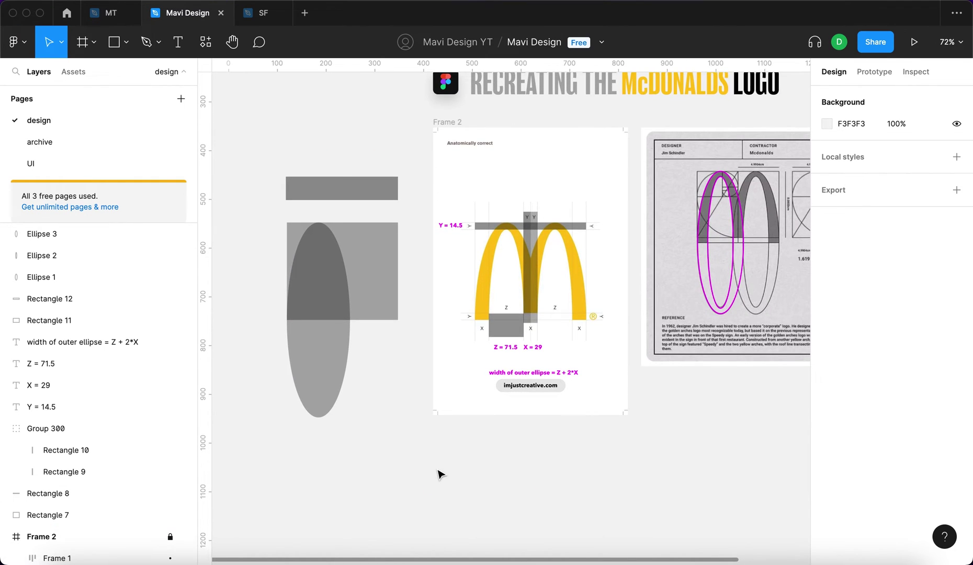
{"action": "left_click", "coordinate": [309, 350]}
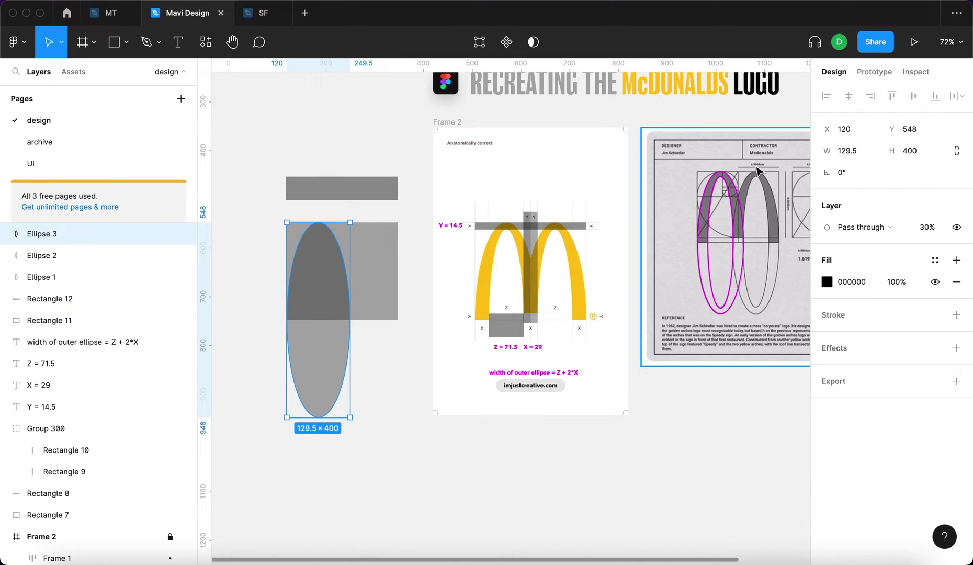
{"action": "scroll", "coordinate": [742, 190], "scroll_direction": "right", "scroll_amount": 3}
{"action": "scroll", "coordinate": [742, 190], "scroll_direction": "up", "scroll_amount": 5}
{"action": "left_click_drag", "start_coordinate": [549, 369], "coordinate": [623, 369]}
{"action": "left_click", "coordinate": [678, 416]}
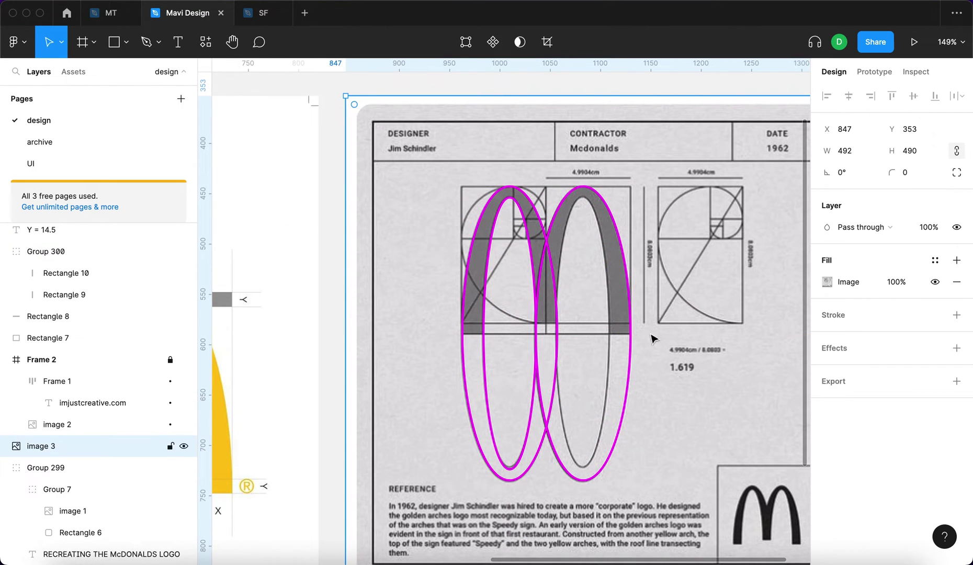
{"action": "scroll", "coordinate": [609, 330], "scroll_direction": "left", "scroll_amount": 5}
{"action": "scroll", "coordinate": [609, 331], "scroll_direction": "left", "scroll_amount": 5}
{"action": "scroll", "coordinate": [609, 330], "scroll_direction": "down", "scroll_amount": 5}
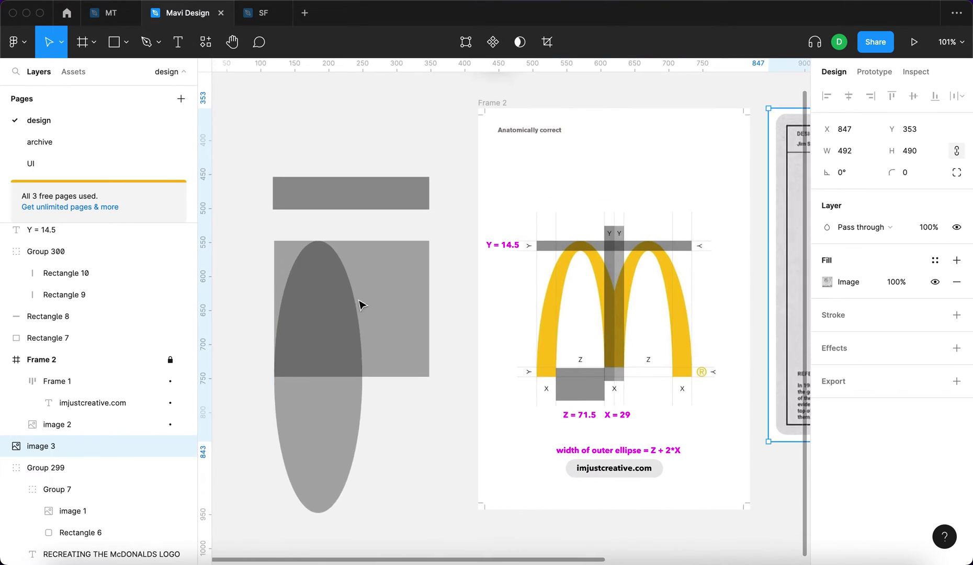
- Alt-drag a copy of the wide translucent ellipse right to X 218, creating Ellipse 5
{"action": "left_click", "coordinate": [458, 289]}
{"action": "left_click", "coordinate": [480, 424]}
{"action": "left_click", "coordinate": [395, 412]}
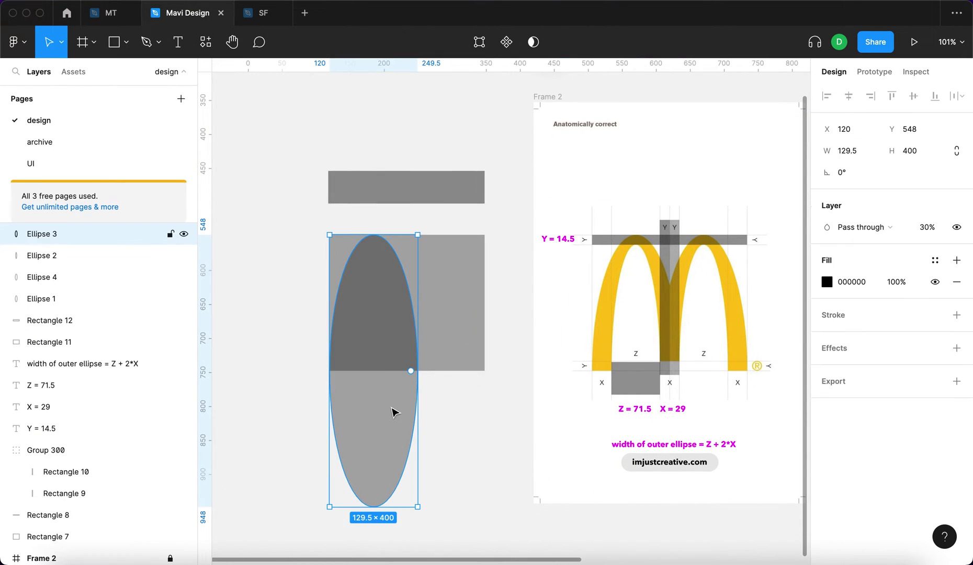
{"action": "left_click_drag", "start_coordinate": [379, 410], "coordinate": [448, 414]}
{"action": "left_click", "coordinate": [515, 428]}
- Compare the two wide ellipses with the magenta inner ellipse on the reference
{"action": "left_click", "coordinate": [456, 298]}
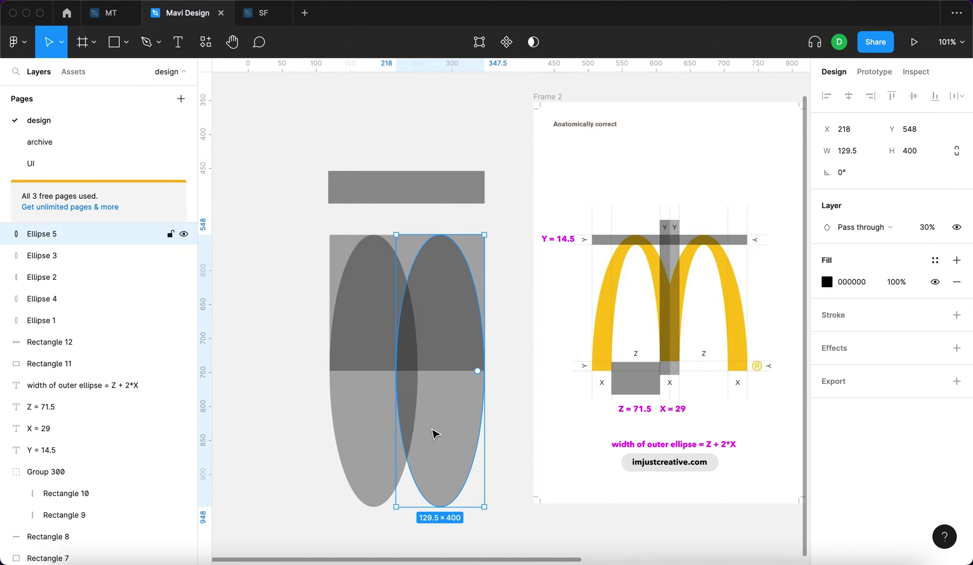
{"action": "left_click", "coordinate": [304, 394]}
{"action": "scroll", "coordinate": [305, 392], "scroll_direction": "right", "scroll_amount": 15}
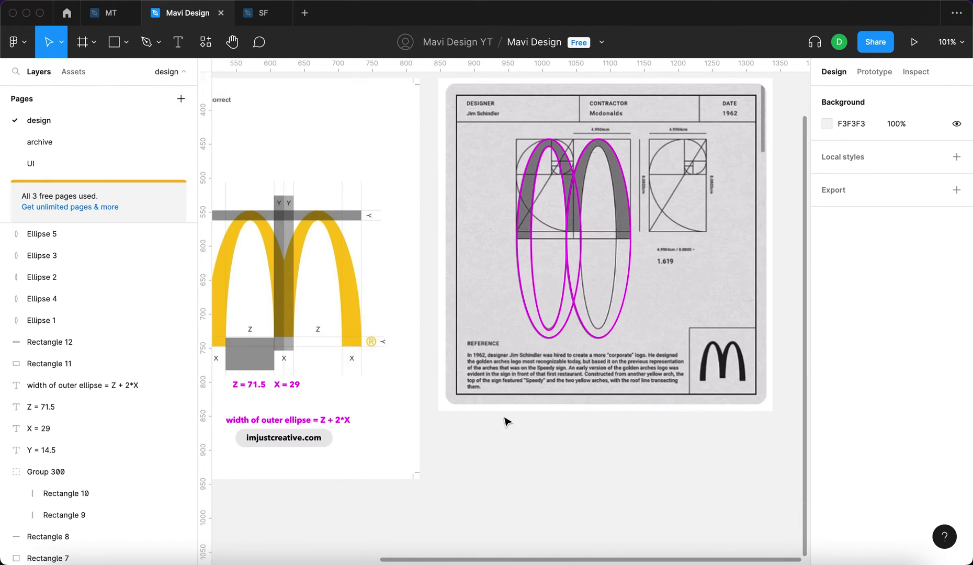
{"action": "scroll", "coordinate": [517, 458], "scroll_direction": "left", "scroll_amount": 5}
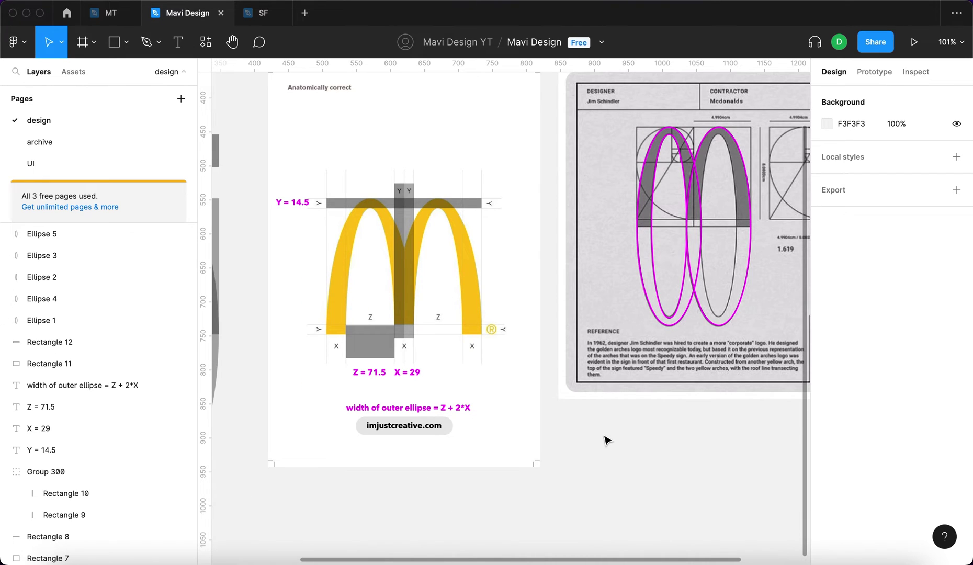
{"action": "left_click", "coordinate": [689, 242]}
{"action": "scroll", "coordinate": [633, 263], "scroll_direction": "left", "scroll_amount": 8}
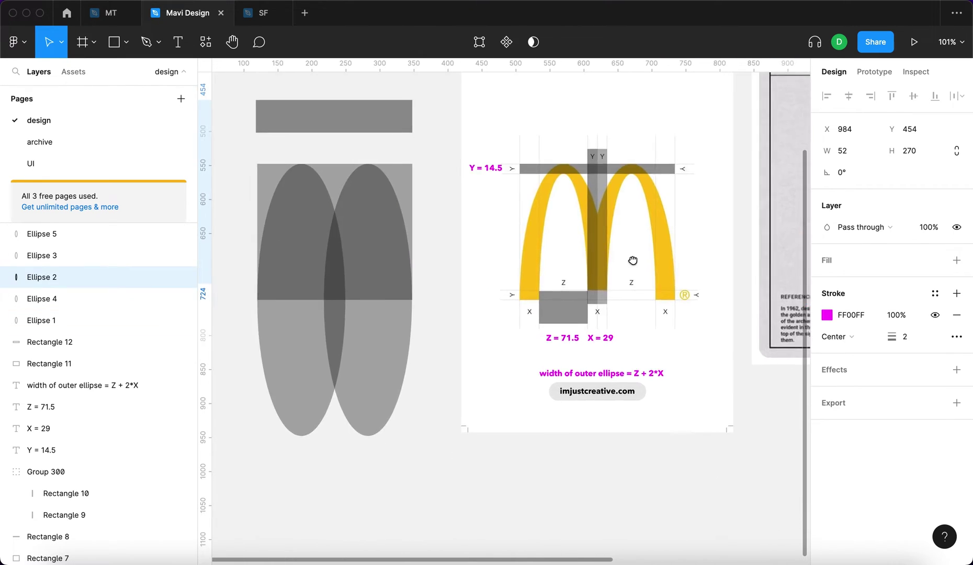
{"action": "left_click", "coordinate": [684, 468]}
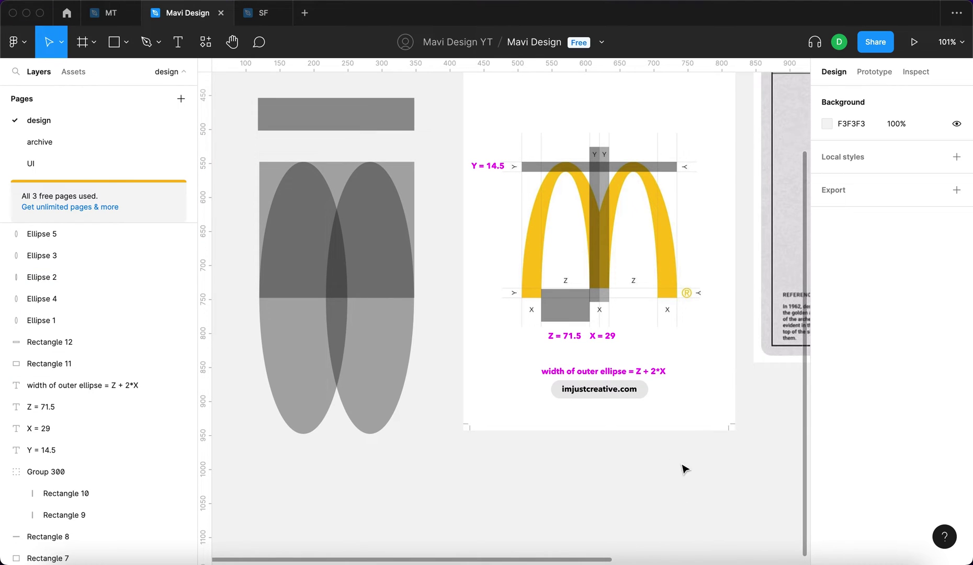
{"action": "left_click", "coordinate": [315, 308]}
{"action": "scroll", "coordinate": [616, 306], "scroll_direction": "up", "scroll_amount": 5}
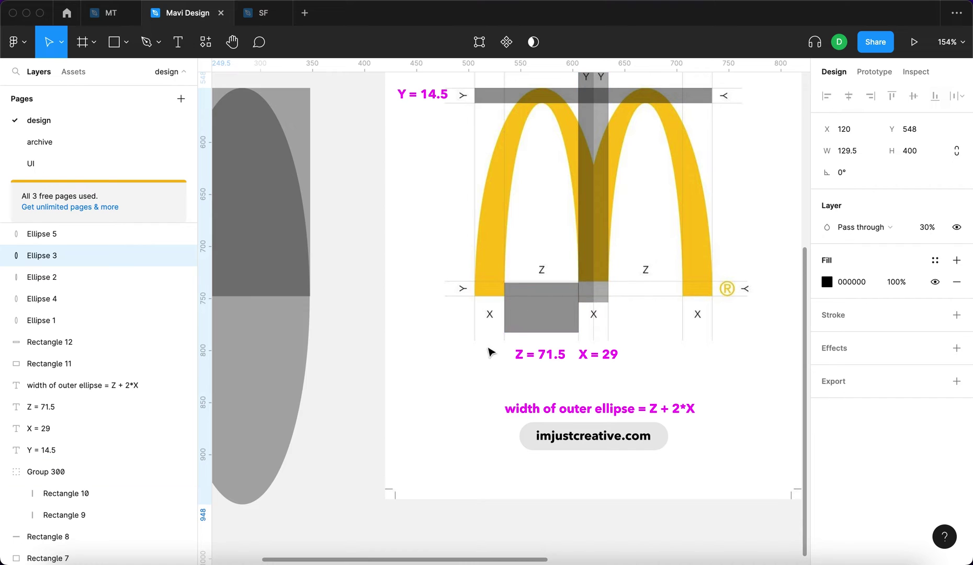
- Duplicate the left wide ellipse and set the copy's width to 71.5
{"action": "left_click_drag", "start_coordinate": [361, 312], "coordinate": [521, 314]}
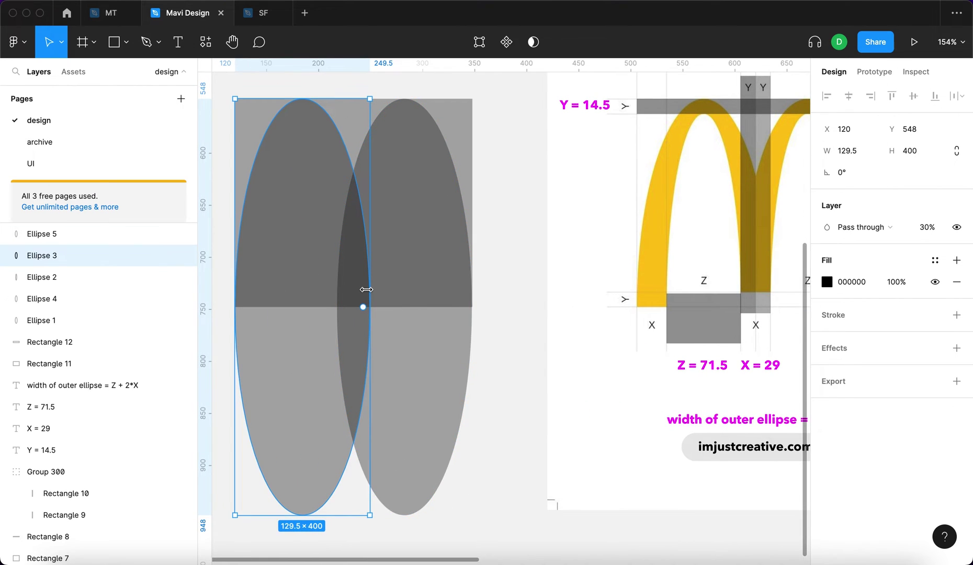
{"action": "scroll", "coordinate": [757, 356], "scroll_direction": "down", "scroll_amount": 3}
{"action": "scroll", "coordinate": [757, 356], "scroll_direction": "right", "scroll_amount": 7}
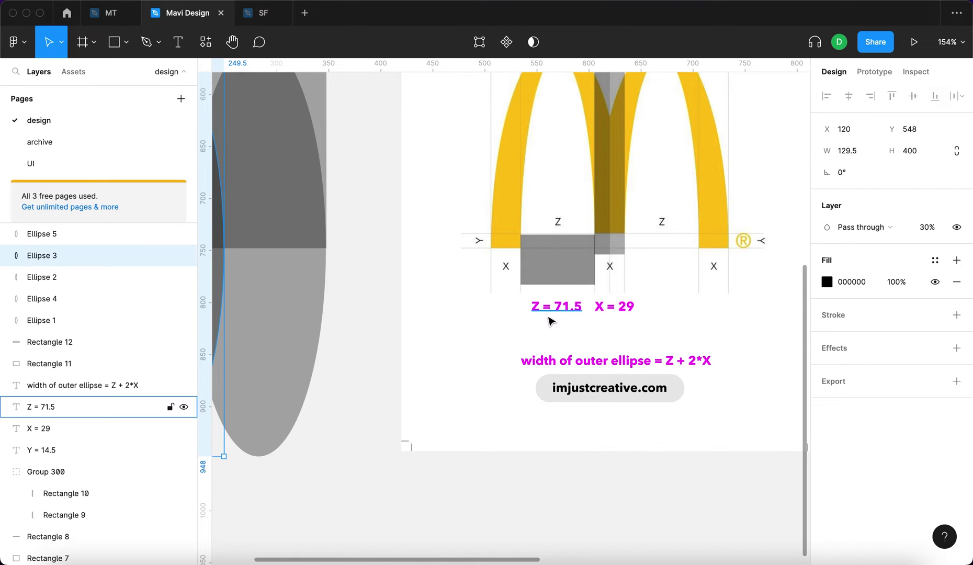
{"action": "scroll", "coordinate": [527, 319], "scroll_direction": "left", "scroll_amount": 2}
{"action": "scroll", "coordinate": [527, 319], "scroll_direction": "left", "scroll_amount": 10}
{"action": "scroll", "coordinate": [527, 319], "scroll_direction": "up", "scroll_amount": 2}
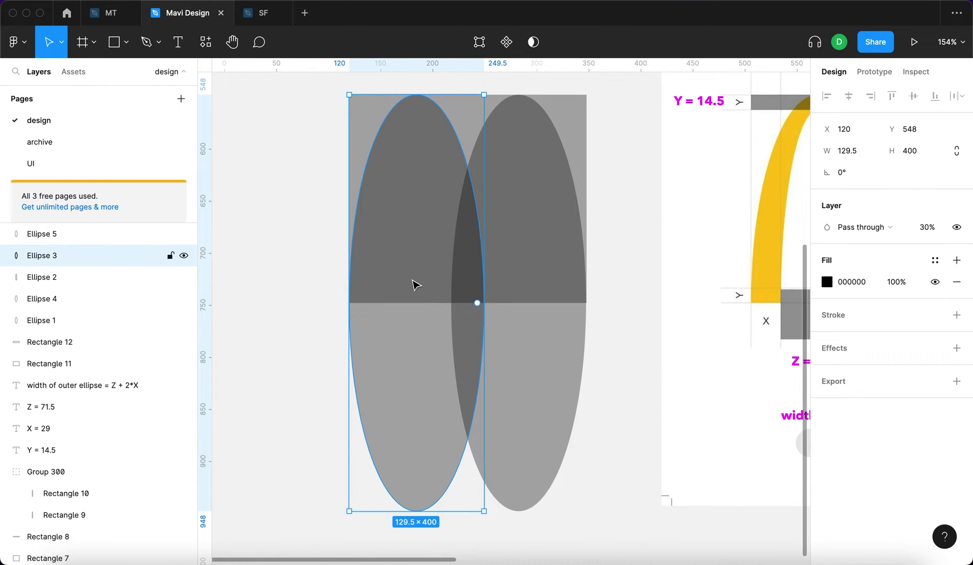
{"action": "key", "text": "super+d"}
{"action": "left_click", "coordinate": [848, 151]}
{"action": "scroll", "coordinate": [606, 236], "scroll_direction": "down", "scroll_amount": 3}
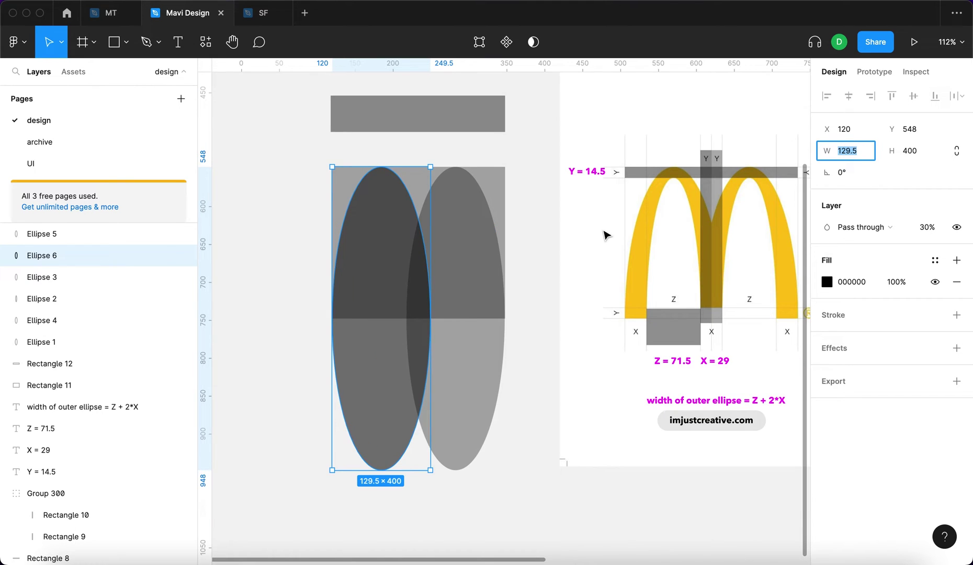
{"action": "type", "text": "71.6"}
{"action": "key", "text": "BackSpace"}
{"action": "type", "text": "5"}
{"action": "key", "text": "Return"}
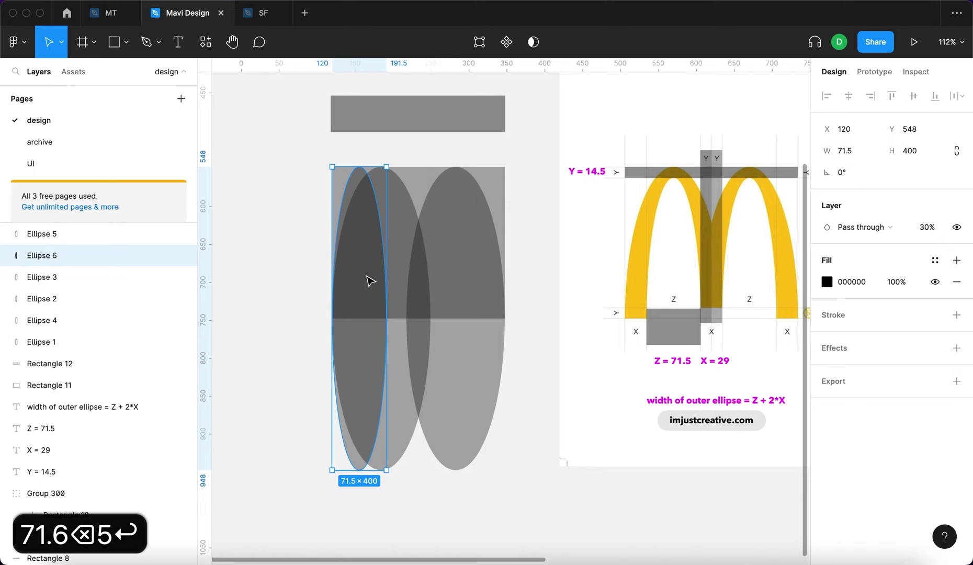
- Centre the 71.5-wide copy horizontally and vertically inside the left wide ellipse
{"action": "scroll", "coordinate": [365, 296], "scroll_direction": "up", "scroll_amount": 5}
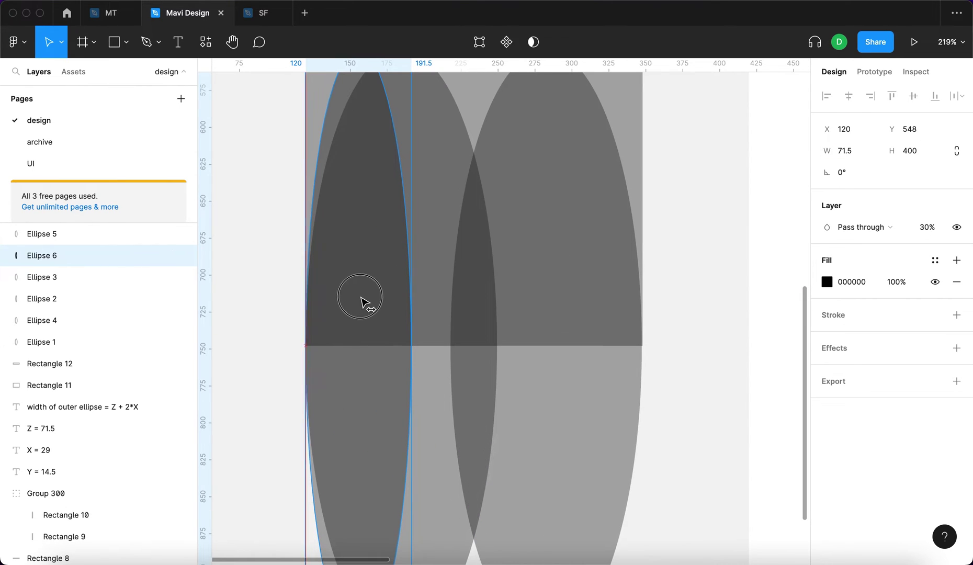
{"action": "left_click_drag", "start_coordinate": [361, 298], "coordinate": [394, 303]}
{"action": "left_click", "coordinate": [324, 283], "text": "shift"}
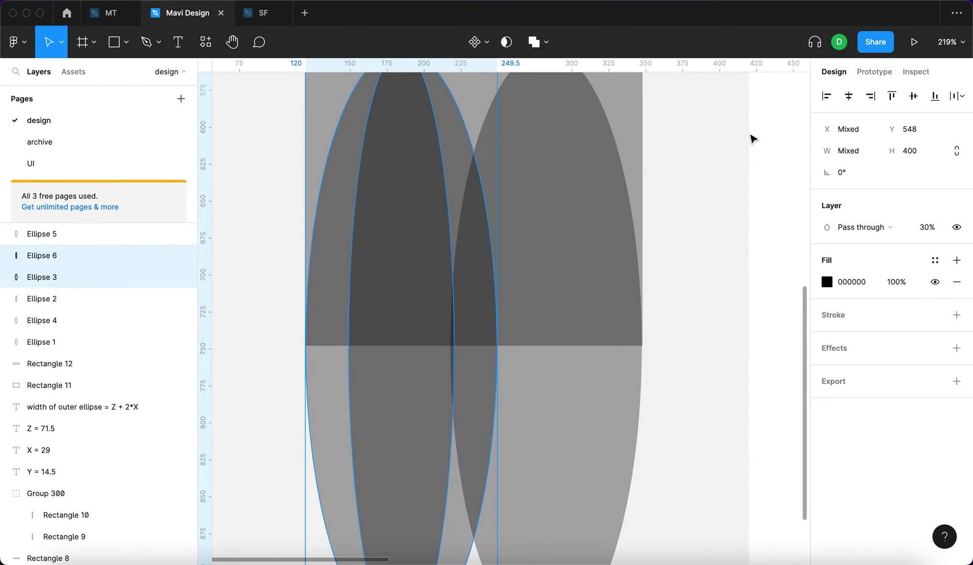
{"action": "key", "text": "alt+h"}
{"action": "key", "text": "alt+v"}
{"action": "scroll", "coordinate": [680, 125], "scroll_direction": "down", "scroll_amount": 5}
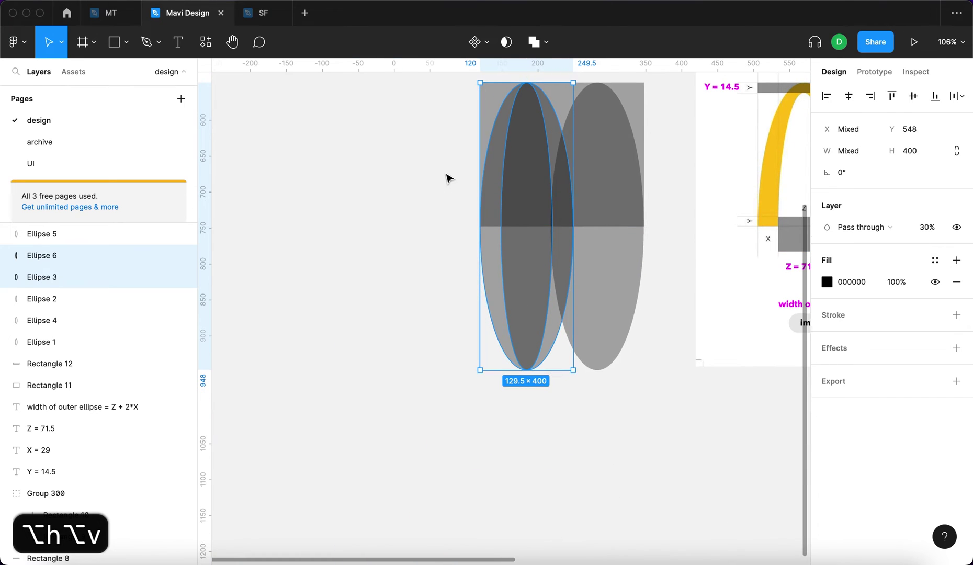
{"action": "left_click", "coordinate": [448, 178]}
{"action": "left_click", "coordinate": [448, 178]}
{"action": "scroll", "coordinate": [423, 351], "scroll_direction": "right", "scroll_amount": 2}
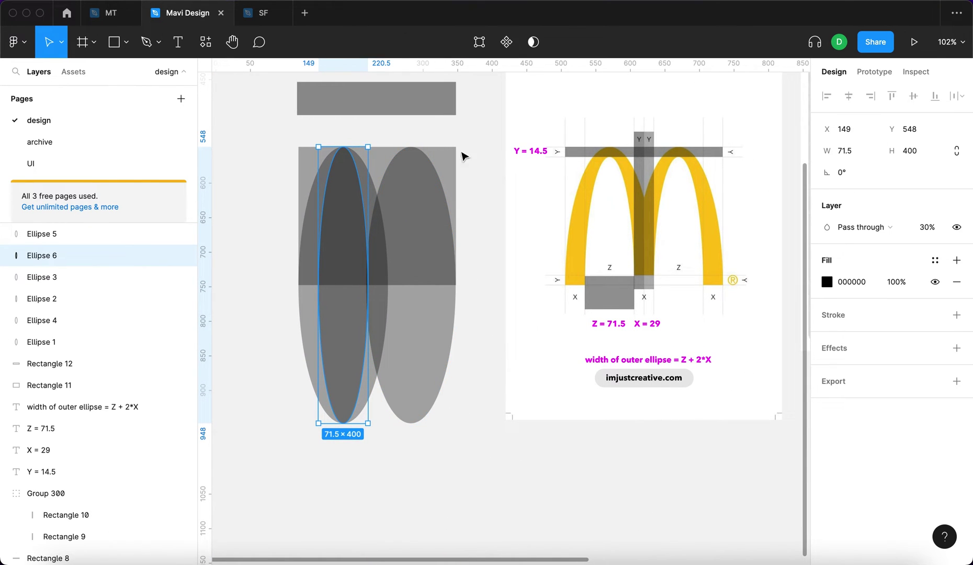
{"action": "left_click", "coordinate": [420, 228]}
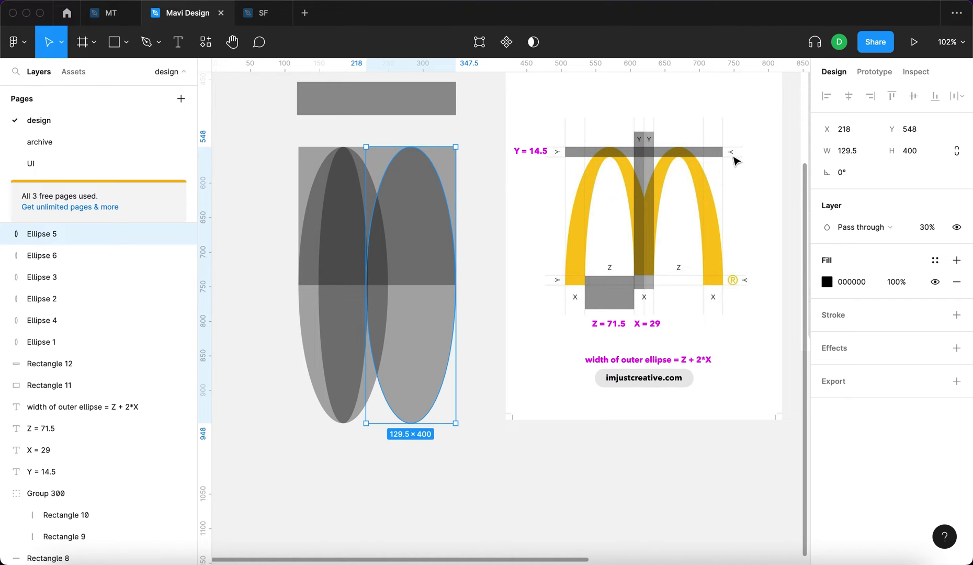
{"action": "left_click", "coordinate": [482, 230]}
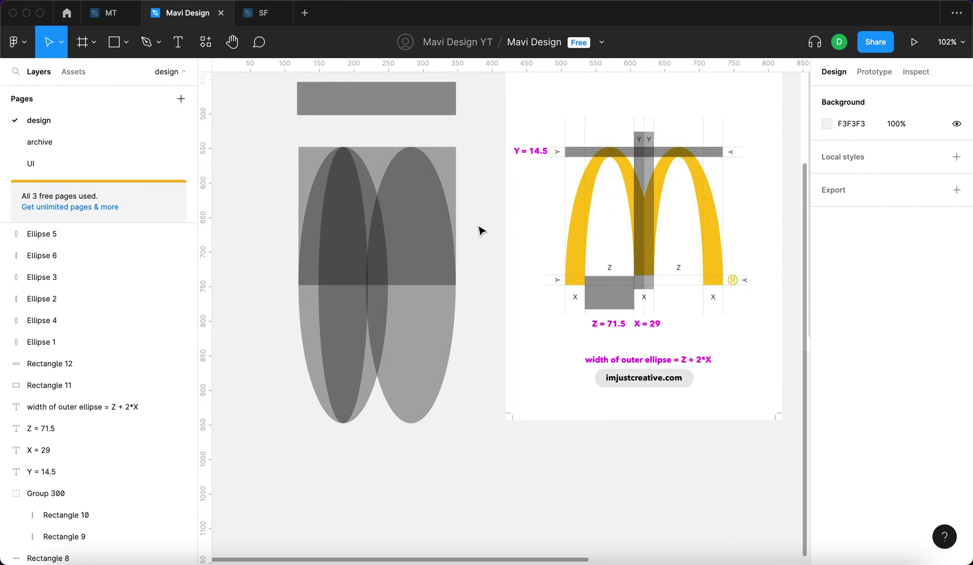
{"action": "scroll", "coordinate": [602, 170], "scroll_direction": "up", "scroll_amount": 5}
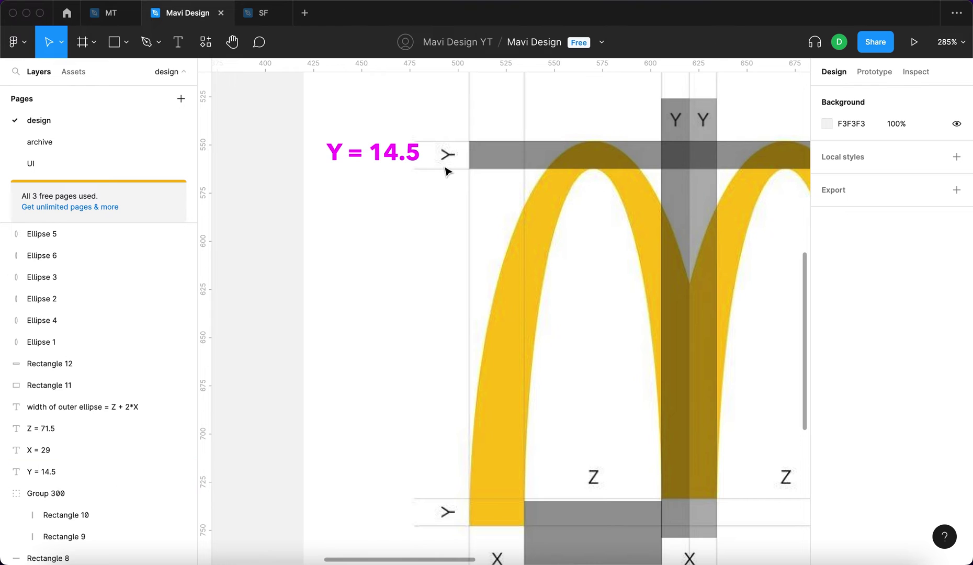
{"action": "scroll", "coordinate": [657, 289], "scroll_direction": "down", "scroll_amount": 5}
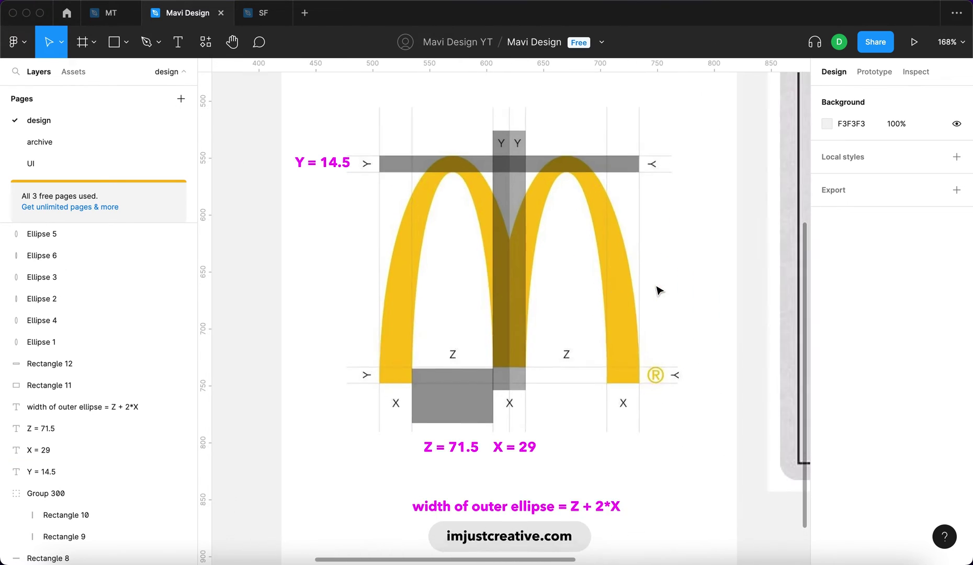
{"action": "scroll", "coordinate": [659, 285], "scroll_direction": "up", "scroll_amount": 5}
{"action": "scroll", "coordinate": [631, 302], "scroll_direction": "up", "scroll_amount": 5}
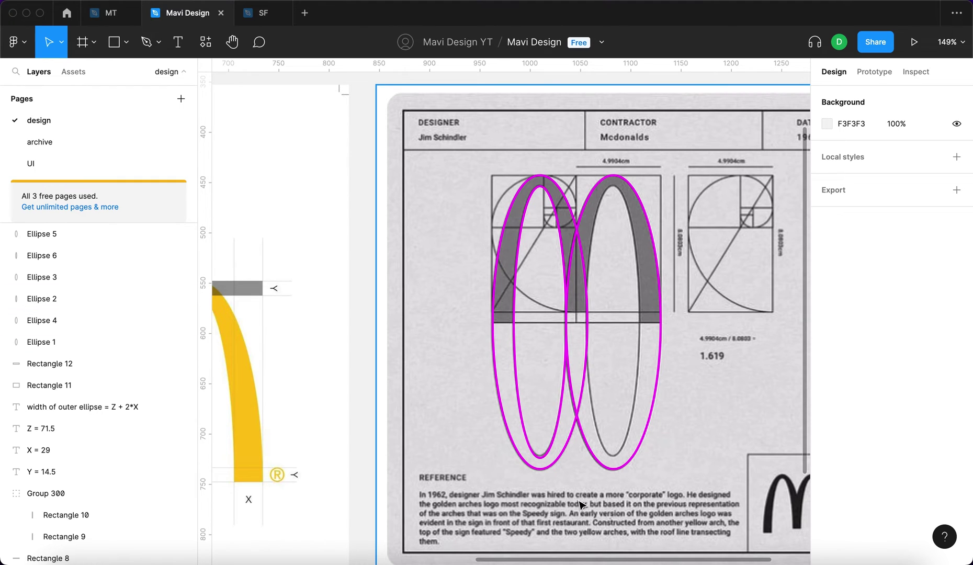
{"action": "scroll", "coordinate": [542, 458], "scroll_direction": "down", "scroll_amount": 5}
{"action": "scroll", "coordinate": [492, 415], "scroll_direction": "left", "scroll_amount": 5}
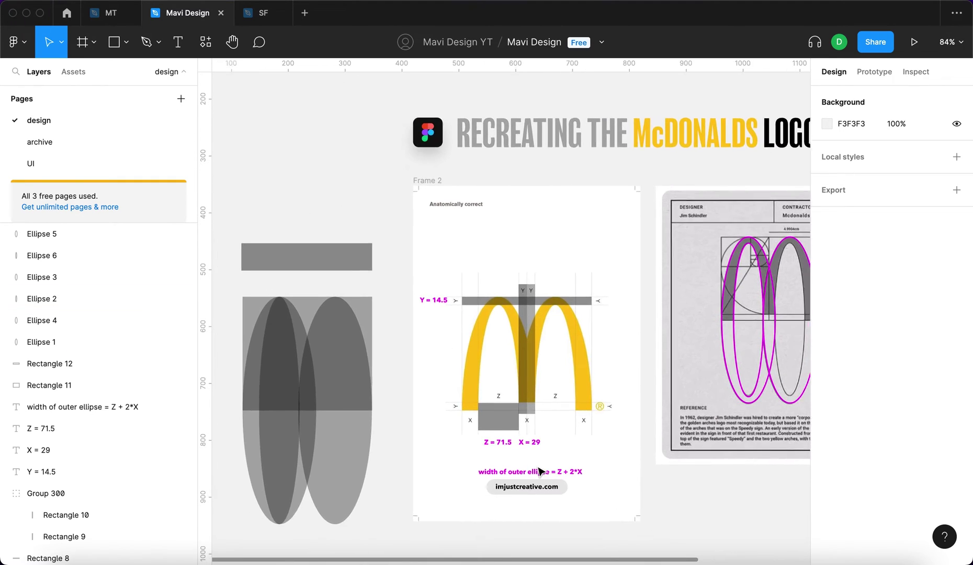
{"action": "left_click", "coordinate": [452, 378]}
- Set the inner ellipse's height to 371 using the formula 400-2*14.5
{"action": "scroll", "coordinate": [452, 377], "scroll_direction": "up", "scroll_amount": 5}
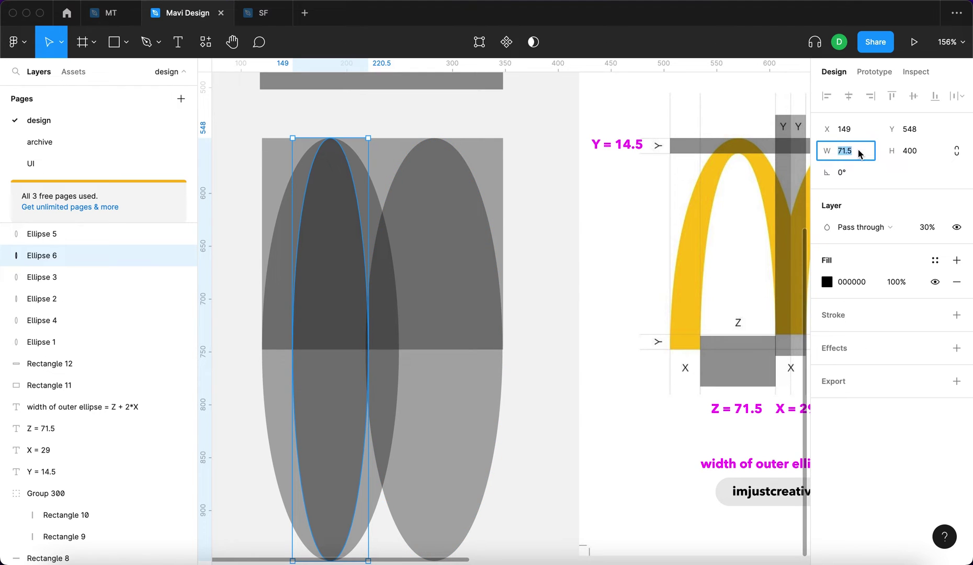
{"action": "left_click", "coordinate": [913, 151]}
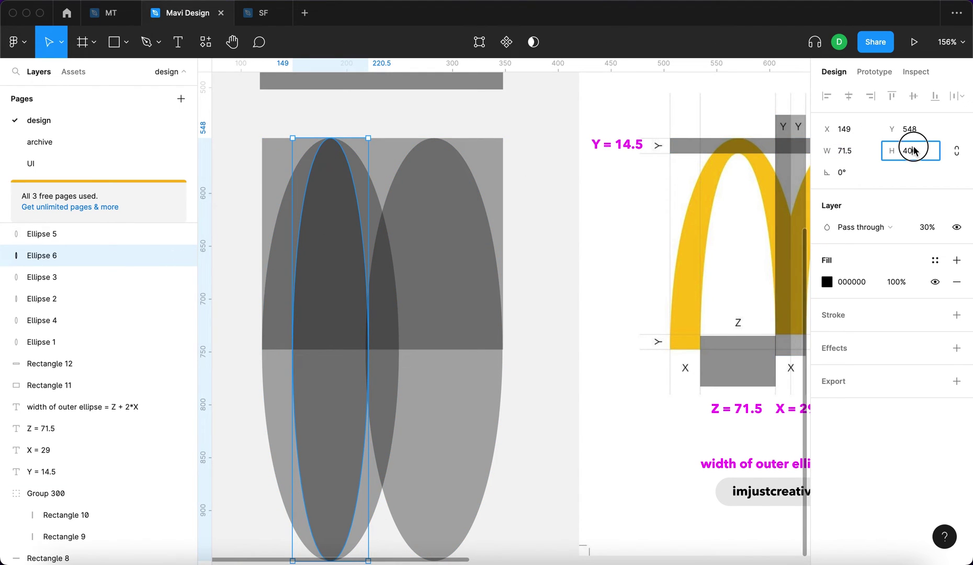
{"action": "key", "text": "Right"}
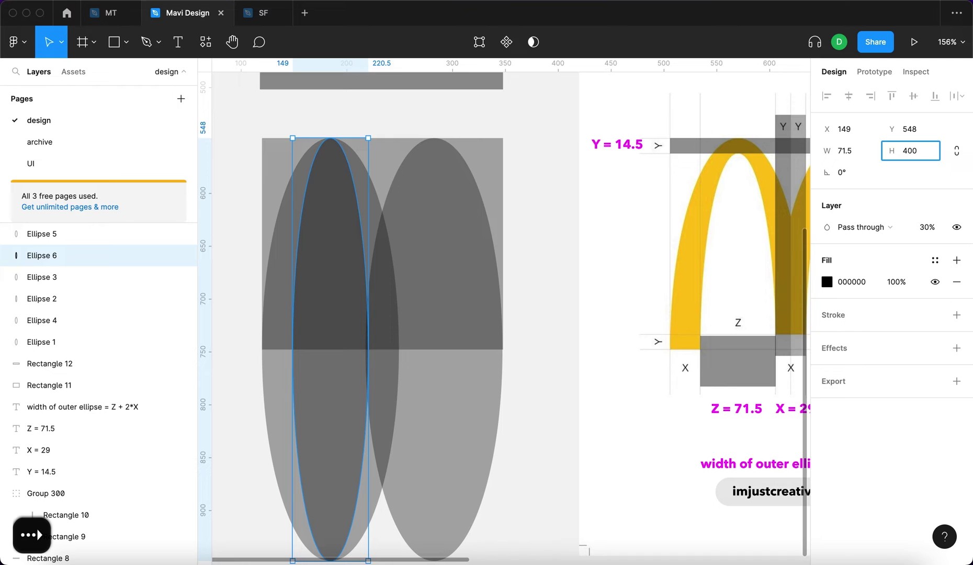
{"action": "type", "text": "-2"}
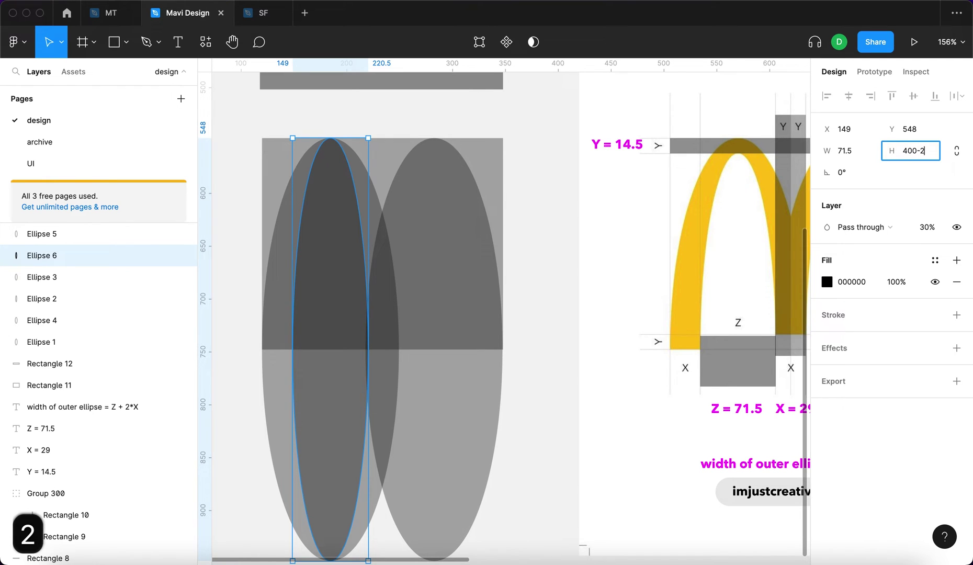
{"action": "type", "text": "*14."}
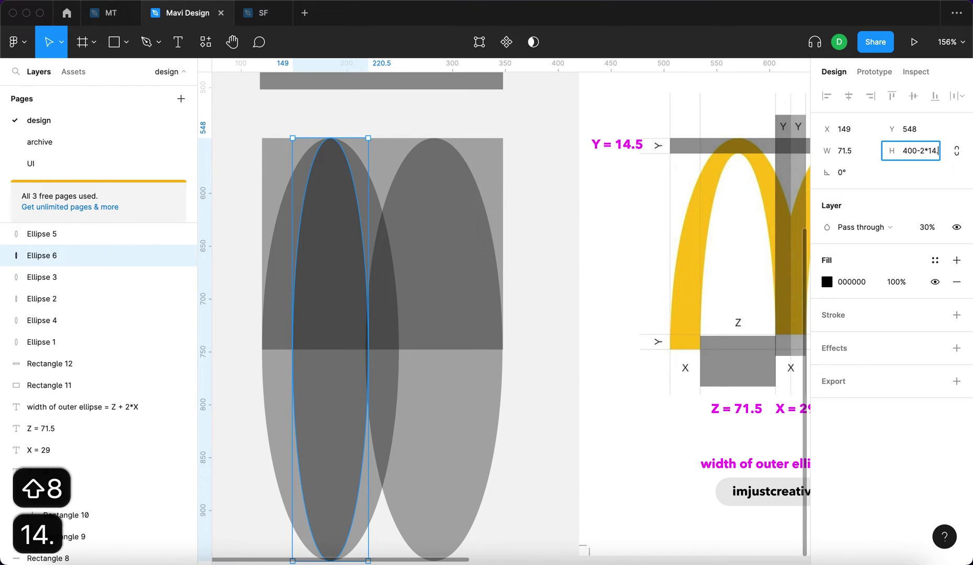
{"action": "type", "text": "5"}
{"action": "key", "text": "Return"}
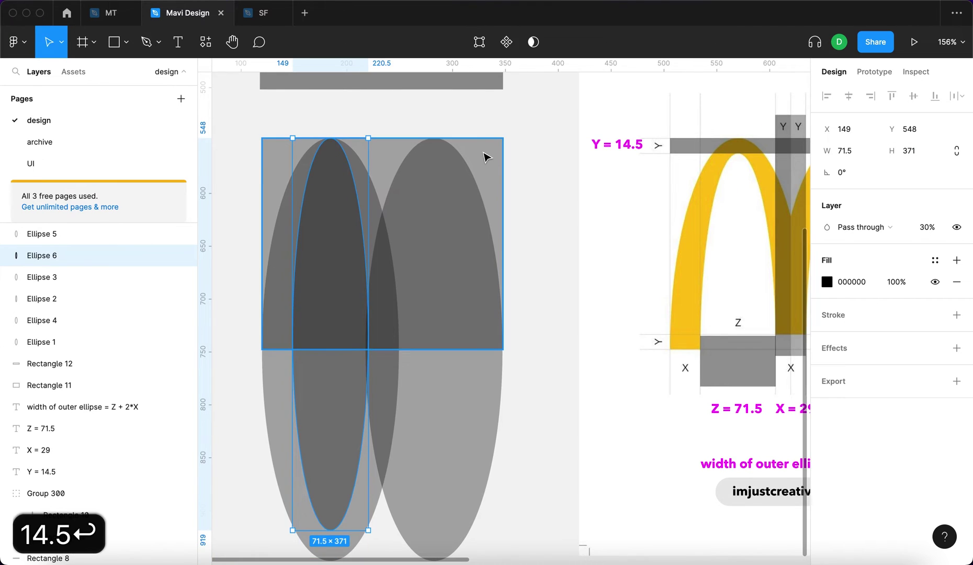
- Centre the shortened inner ellipse vertically within the left outer ellipse
{"action": "scroll", "coordinate": [428, 218], "scroll_direction": "left", "scroll_amount": 5}
{"action": "scroll", "coordinate": [428, 219], "scroll_direction": "down", "scroll_amount": 3}
{"action": "left_click", "coordinate": [387, 252], "text": "shift"}
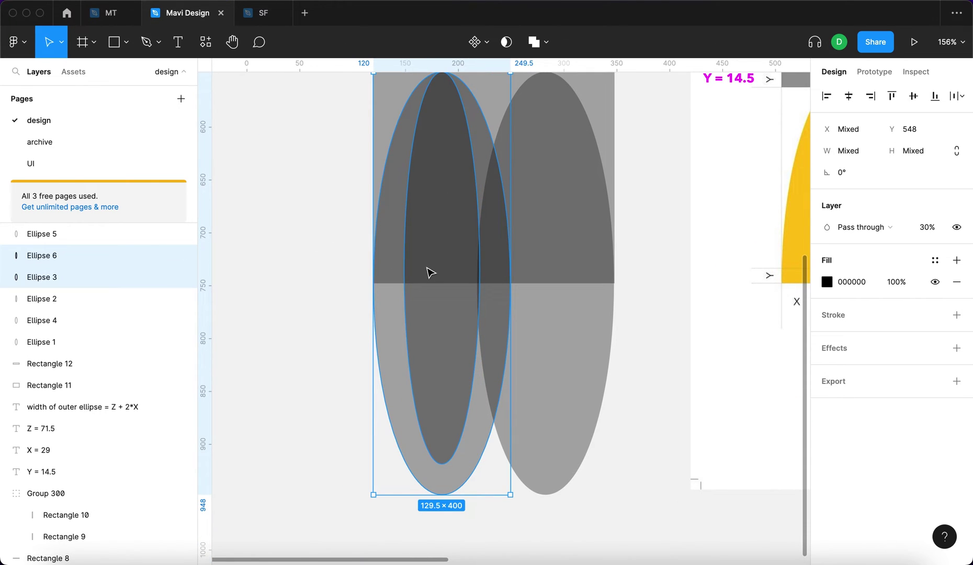
{"action": "key", "text": "alt+v"}
{"action": "left_click", "coordinate": [296, 258]}
- Alt-drag a copy of the inner ellipse into the right outer ellipse as Ellipse 7
{"action": "scroll", "coordinate": [296, 258], "scroll_direction": "up", "scroll_amount": 2}
{"action": "scroll", "coordinate": [296, 258], "scroll_direction": "right", "scroll_amount": 2}
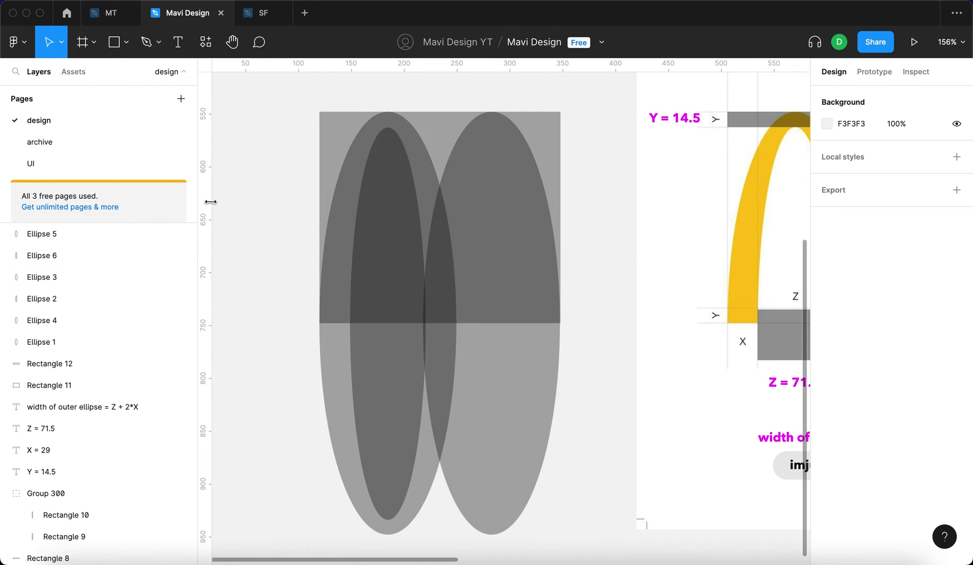
{"action": "scroll", "coordinate": [356, 236], "scroll_direction": "down", "scroll_amount": 2}
{"action": "left_click_drag", "start_coordinate": [355, 243], "coordinate": [454, 249]}
{"action": "left_click", "coordinate": [513, 301], "text": "shift"}
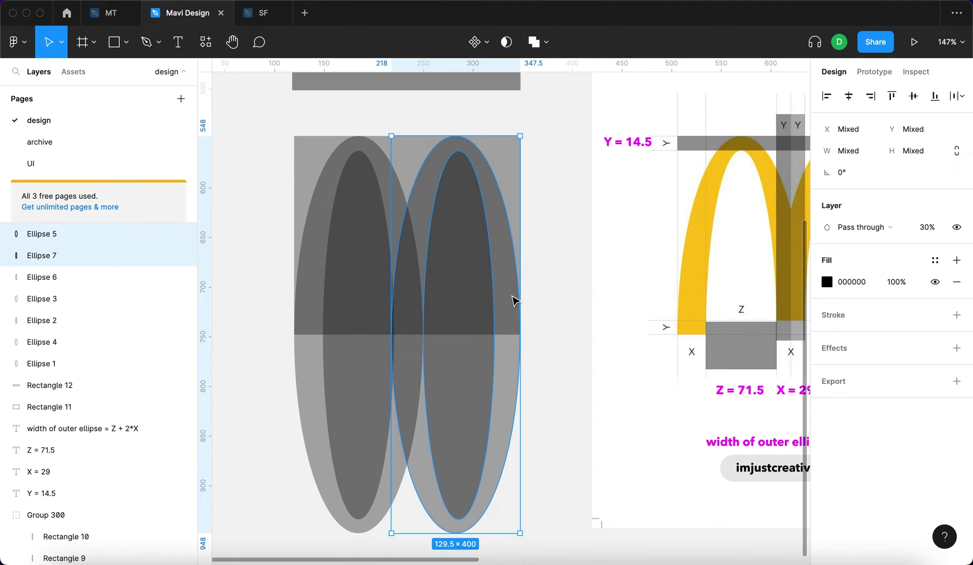
{"action": "left_click", "coordinate": [542, 336]}
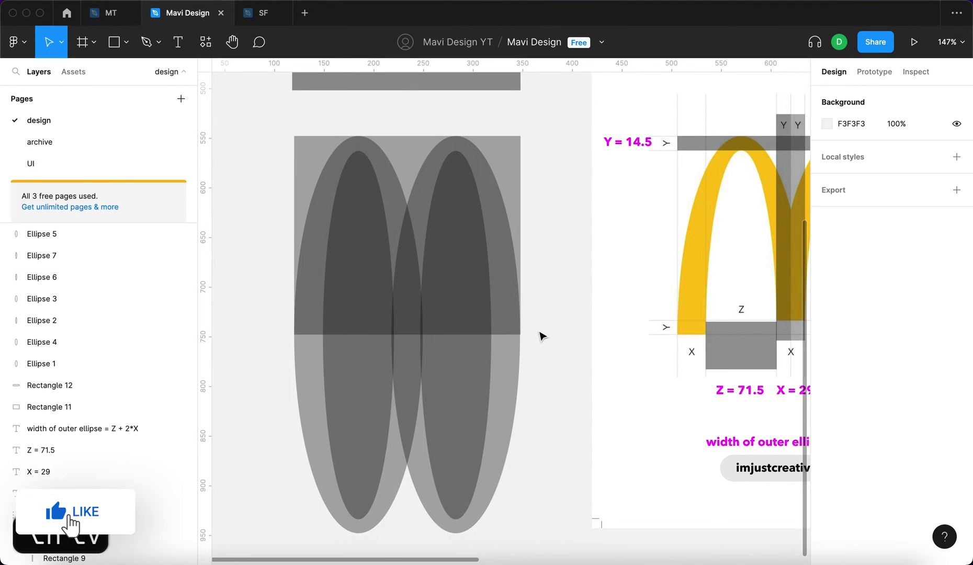
- Alt-drag a copy of the diagram's 228 × 14.5 Y = 14.5 bar onto the arch ellipses
{"action": "scroll", "coordinate": [276, 239], "scroll_direction": "down", "scroll_amount": 5}
{"action": "scroll", "coordinate": [391, 259], "scroll_direction": "up", "scroll_amount": 2}
{"action": "scroll", "coordinate": [549, 298], "scroll_direction": "right", "scroll_amount": 3}
{"action": "scroll", "coordinate": [541, 297], "scroll_direction": "up", "scroll_amount": 5}
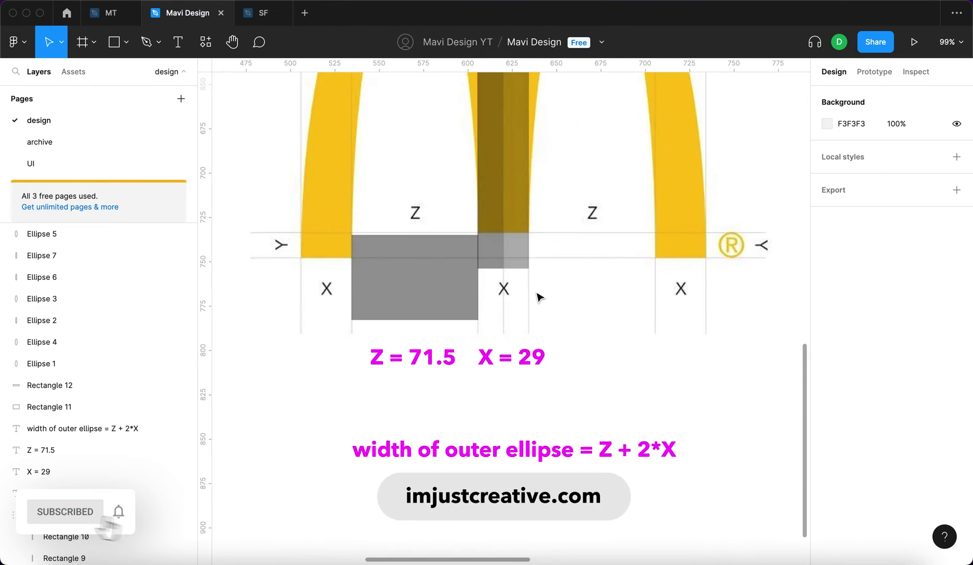
{"action": "scroll", "coordinate": [539, 290], "scroll_direction": "up", "scroll_amount": 2}
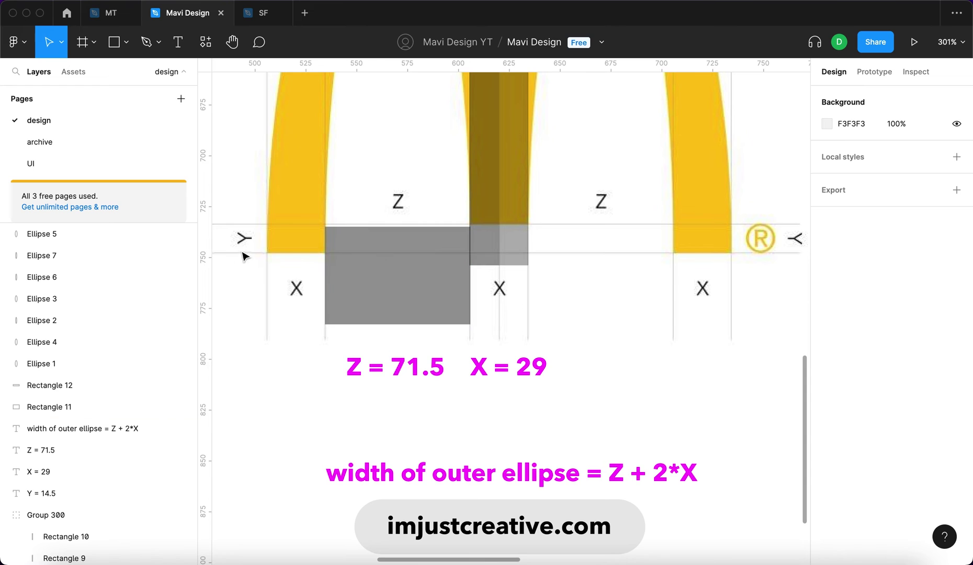
{"action": "left_click_drag", "start_coordinate": [613, 244], "coordinate": [487, 246]}
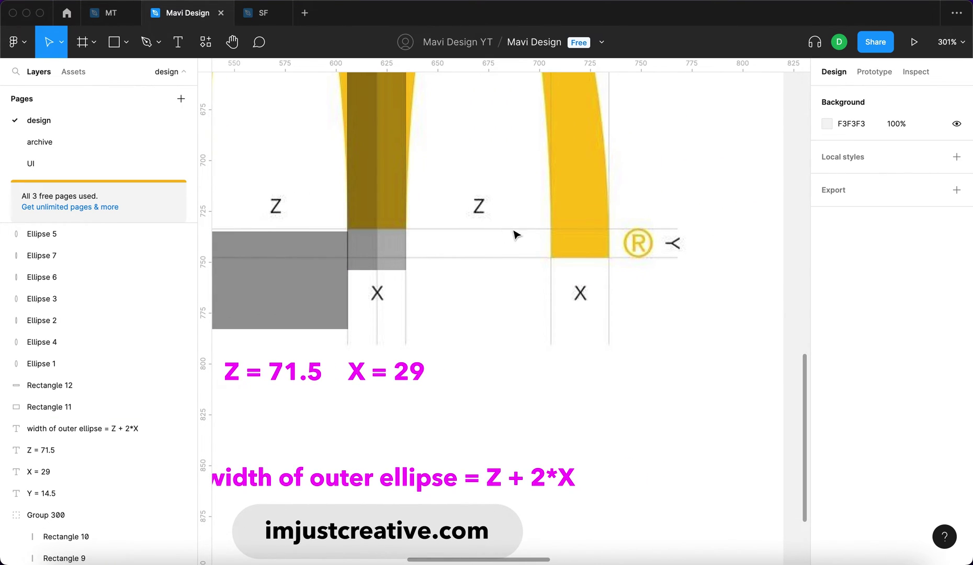
{"action": "scroll", "coordinate": [606, 256], "scroll_direction": "down", "scroll_amount": 10}
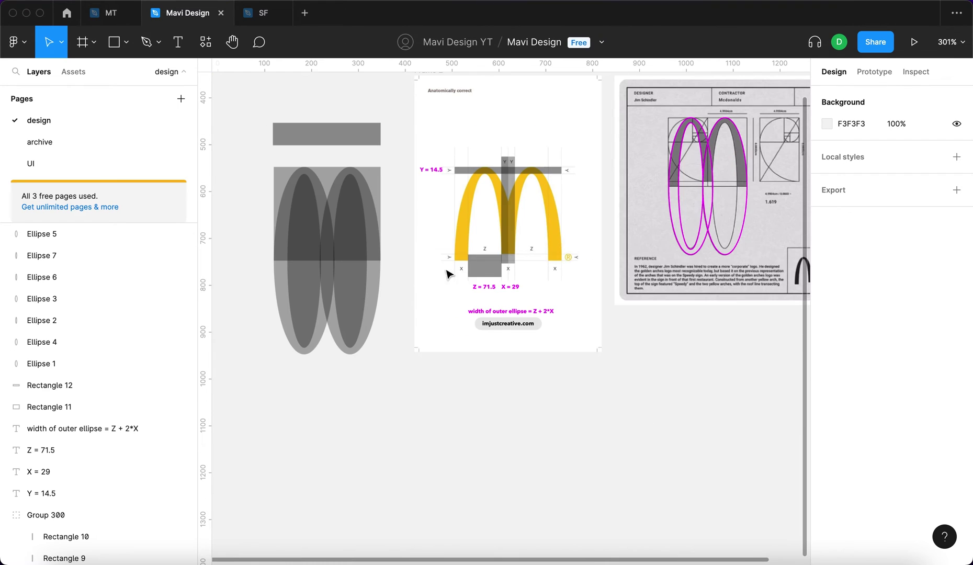
{"action": "scroll", "coordinate": [378, 204], "scroll_direction": "up", "scroll_amount": 6}
{"action": "left_click_drag", "start_coordinate": [608, 141], "coordinate": [373, 256], "text": "alt"}
- Align the copied bar's bottom edge with the grey backing rectangle's bottom, placing it at Y 734
{"action": "left_click", "coordinate": [348, 134]}
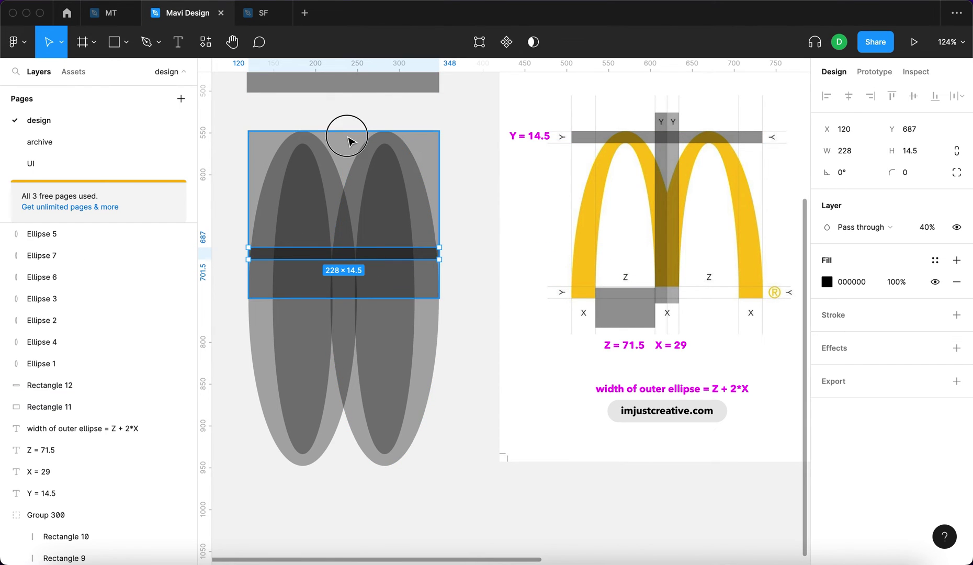
{"action": "left_click", "coordinate": [384, 245]}
{"action": "left_click", "coordinate": [250, 256]}
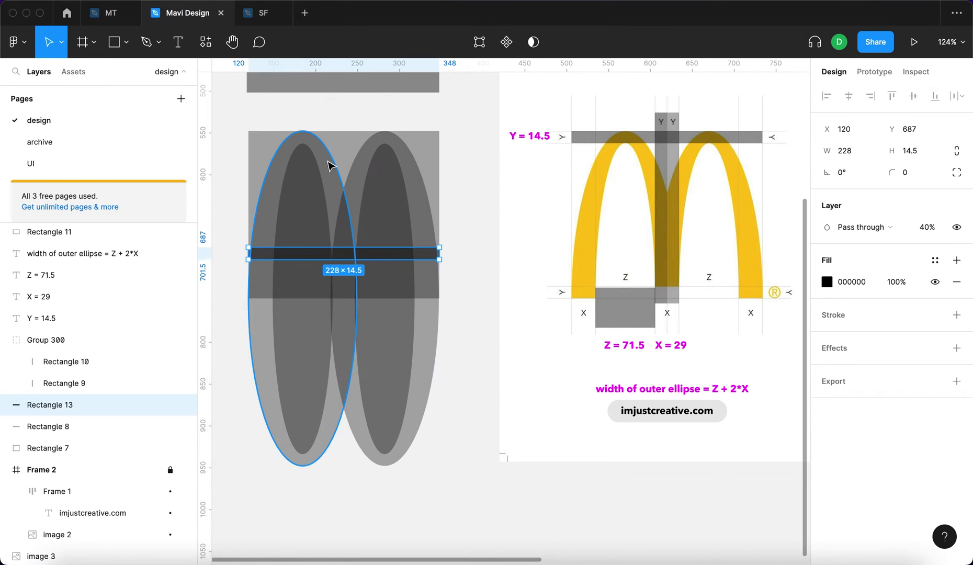
{"action": "left_click", "coordinate": [345, 150], "text": "shift"}
{"action": "key", "text": "alt+s"}
{"action": "left_click", "coordinate": [463, 316]}
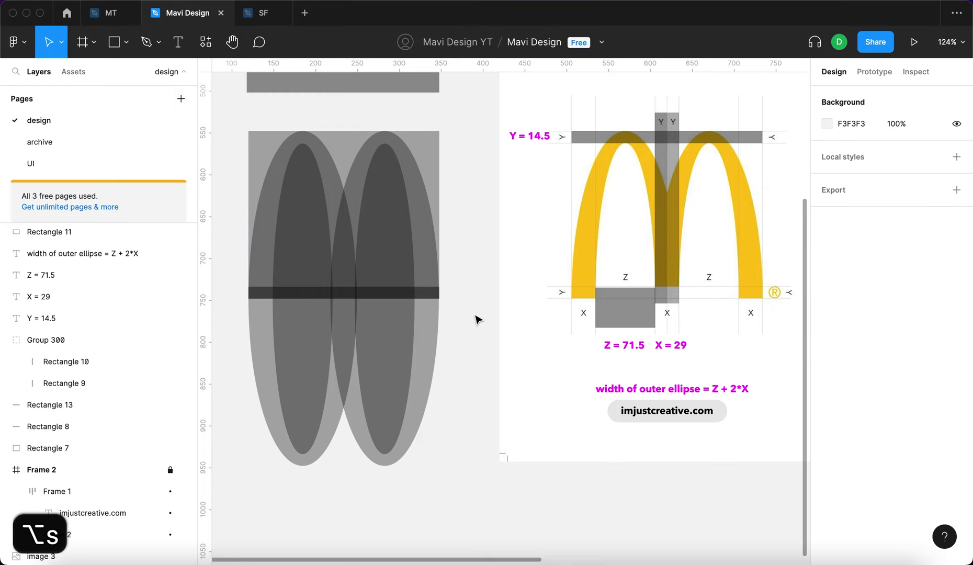
- Check the outer and inner ellipses lying around the bar
{"action": "scroll", "coordinate": [342, 298], "scroll_direction": "up", "scroll_amount": 5}
{"action": "left_click", "coordinate": [395, 297]}
{"action": "left_click", "coordinate": [315, 298]}
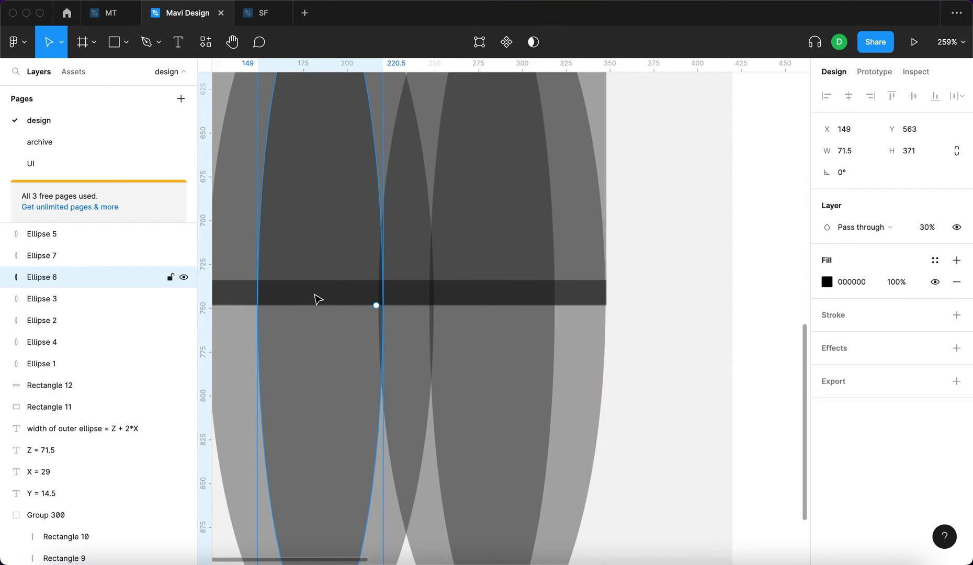
{"action": "scroll", "coordinate": [326, 297], "scroll_direction": "left", "scroll_amount": 5}
{"action": "scroll", "coordinate": [663, 295], "scroll_direction": "up", "scroll_amount": 3}
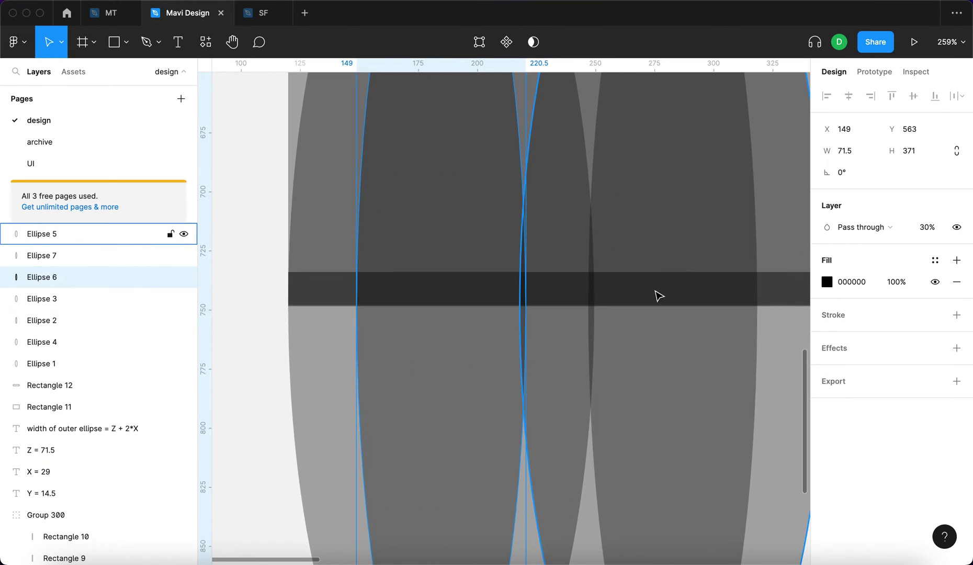
{"action": "scroll", "coordinate": [523, 280], "scroll_direction": "down", "scroll_amount": 5}
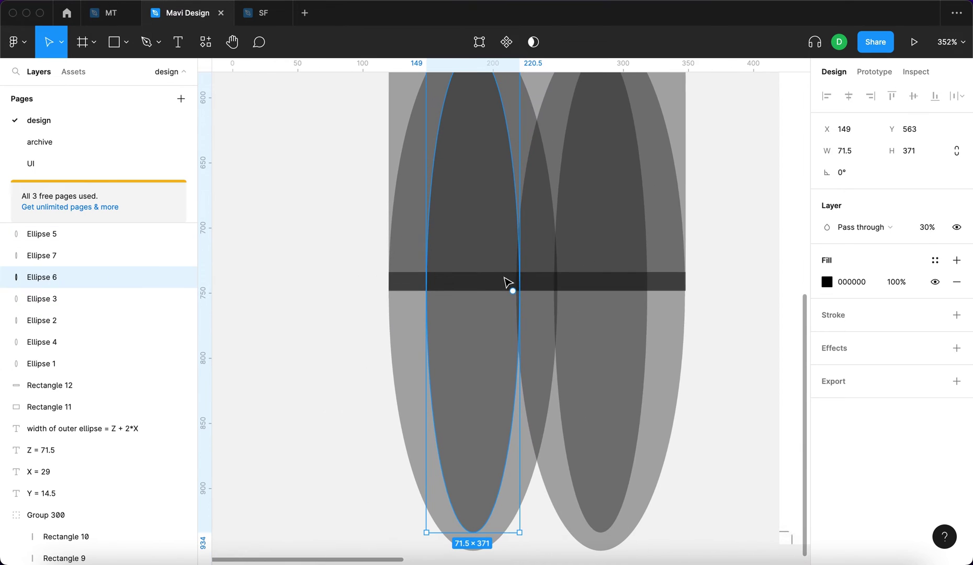
{"action": "left_click", "coordinate": [347, 300]}
- Bring Rectangle 13, the bar, to the front of all the ellipses
{"action": "left_click", "coordinate": [50, 386]}
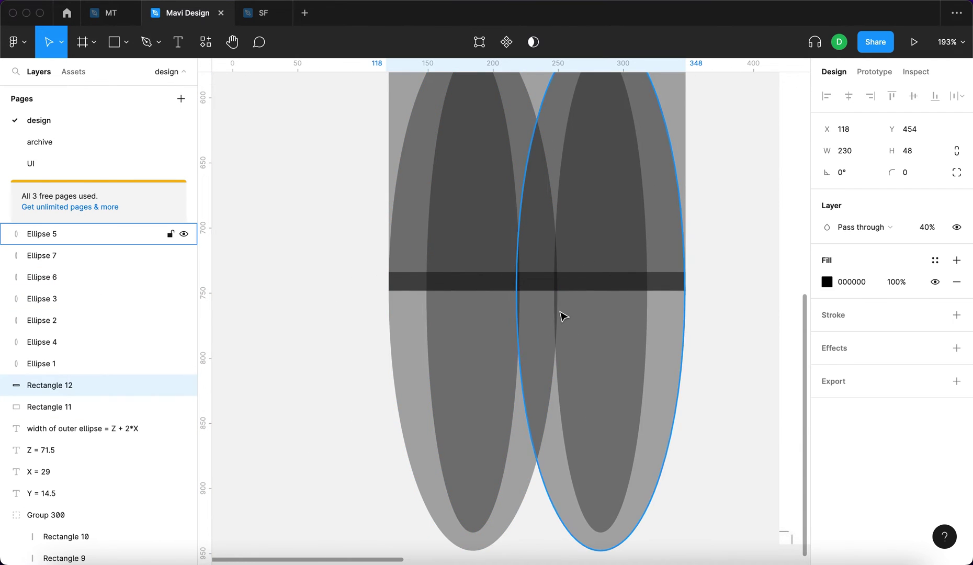
{"action": "left_click", "coordinate": [95, 408]}
{"action": "scroll", "coordinate": [89, 450], "scroll_direction": "down", "scroll_amount": 8}
{"action": "left_click", "coordinate": [49, 294]}
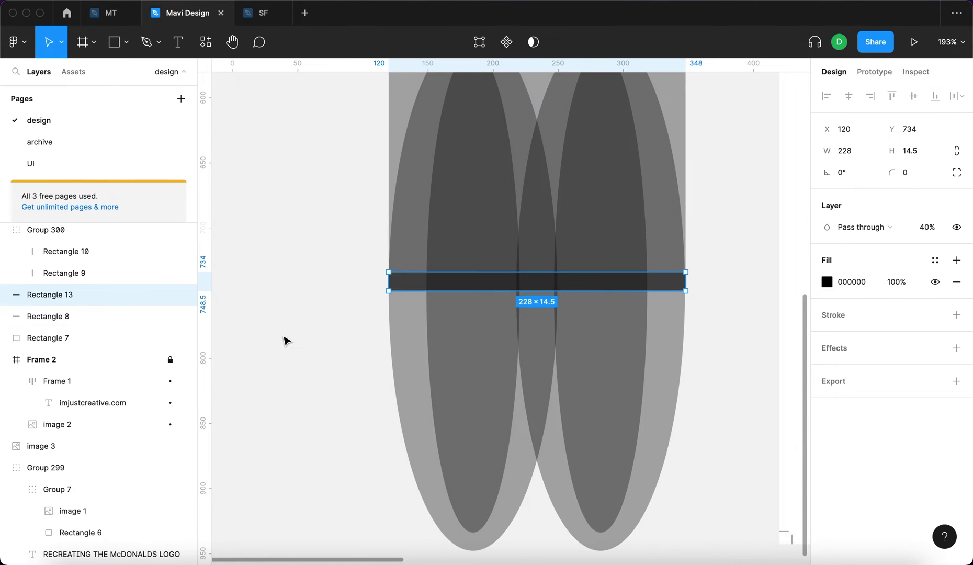
{"action": "key", "text": "Delete"}
{"action": "scroll", "coordinate": [521, 374], "scroll_direction": "down", "scroll_amount": 4}
{"action": "scroll", "coordinate": [511, 369], "scroll_direction": "right", "scroll_amount": 1}
{"action": "left_click_drag", "start_coordinate": [498, 383], "coordinate": [268, 165]}
{"action": "left_click", "coordinate": [249, 194]}
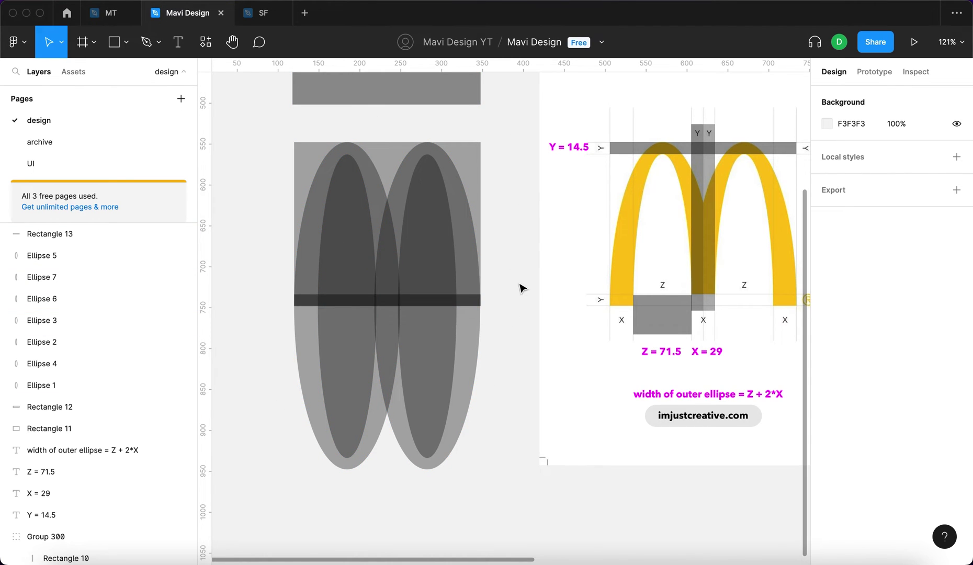
{"action": "left_click_drag", "start_coordinate": [522, 288], "coordinate": [559, 263]}
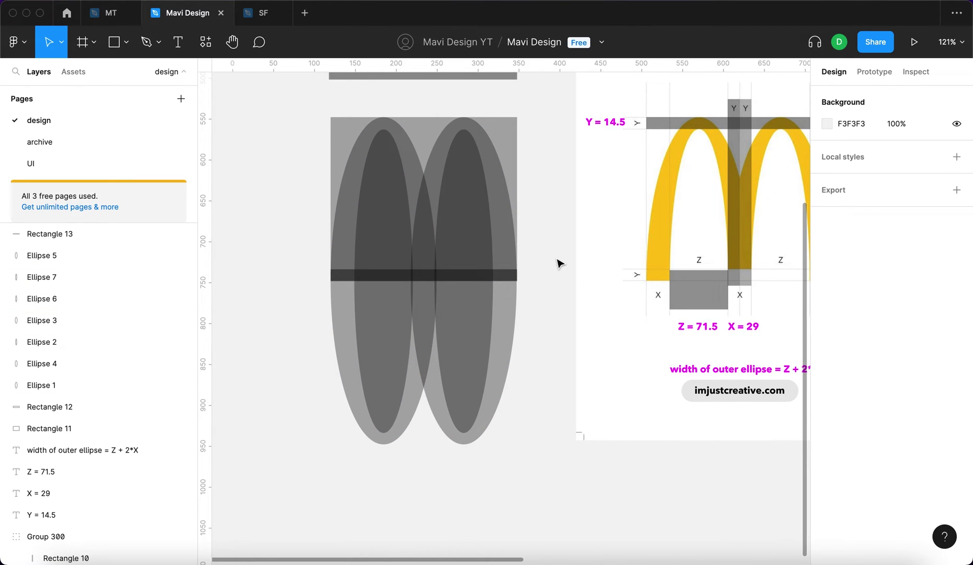
{"action": "left_click", "coordinate": [503, 276]}
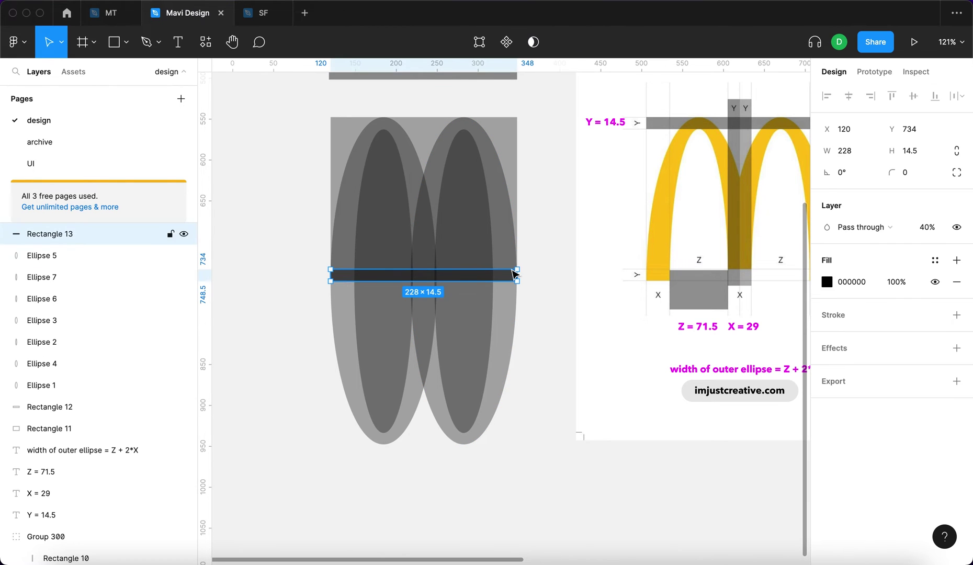
{"action": "scroll", "coordinate": [516, 282], "scroll_direction": "up", "scroll_amount": 5}
{"action": "left_click_drag", "start_coordinate": [526, 270], "coordinate": [450, 270]}
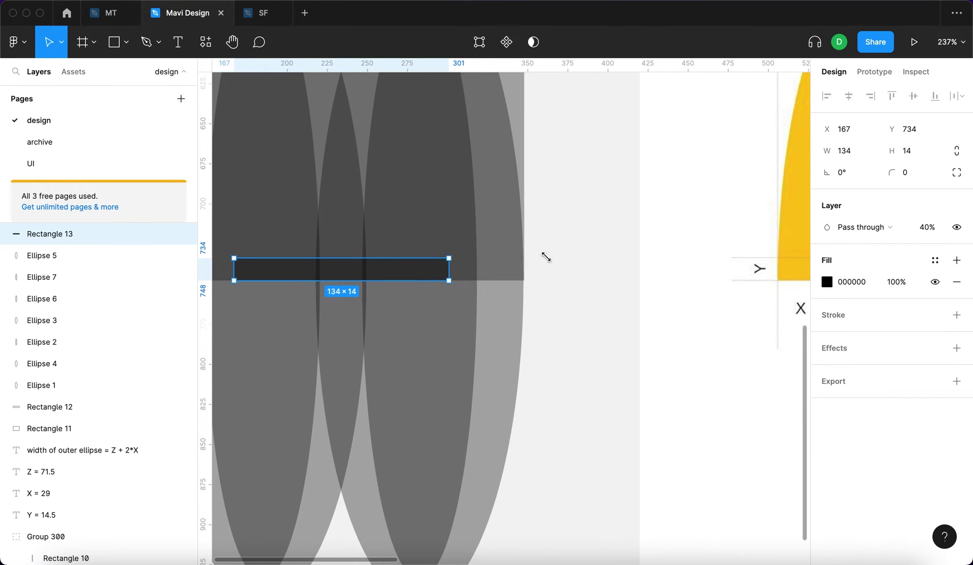
{"action": "scroll", "coordinate": [523, 262], "scroll_direction": "down", "scroll_amount": 5}
{"action": "left_click", "coordinate": [256, 245]}
{"action": "left_click", "coordinate": [539, 260]}
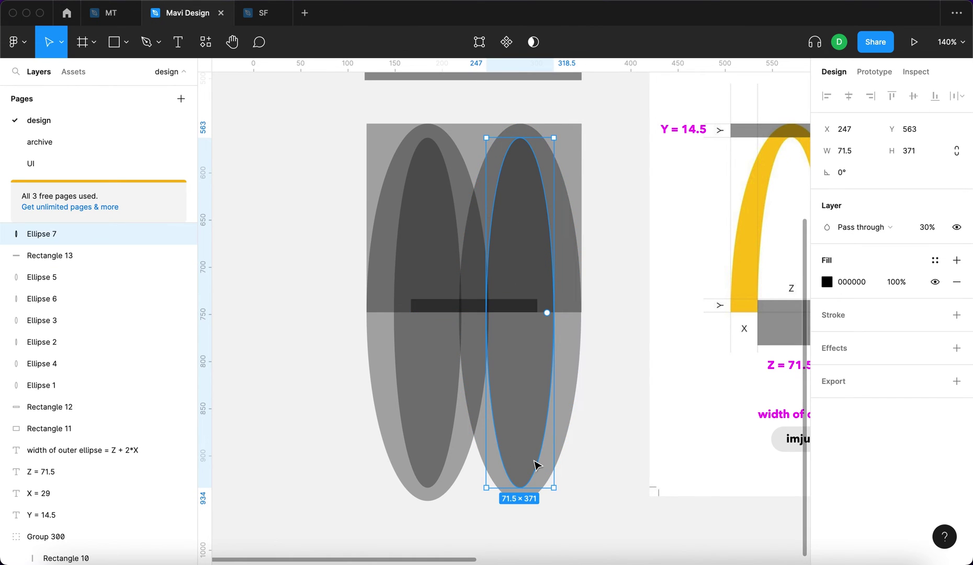
{"action": "left_click", "coordinate": [577, 276]}
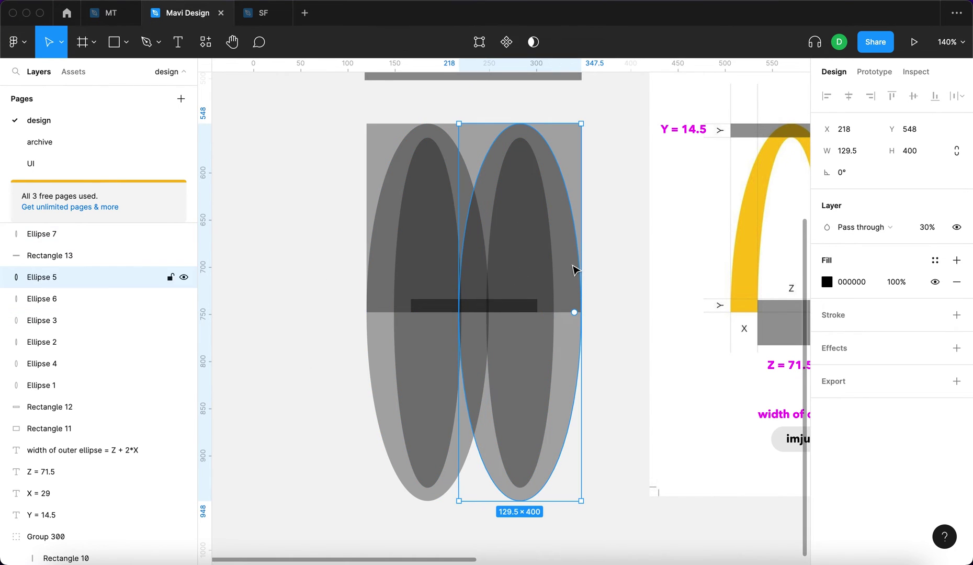
{"action": "left_click", "coordinate": [62, 239]}
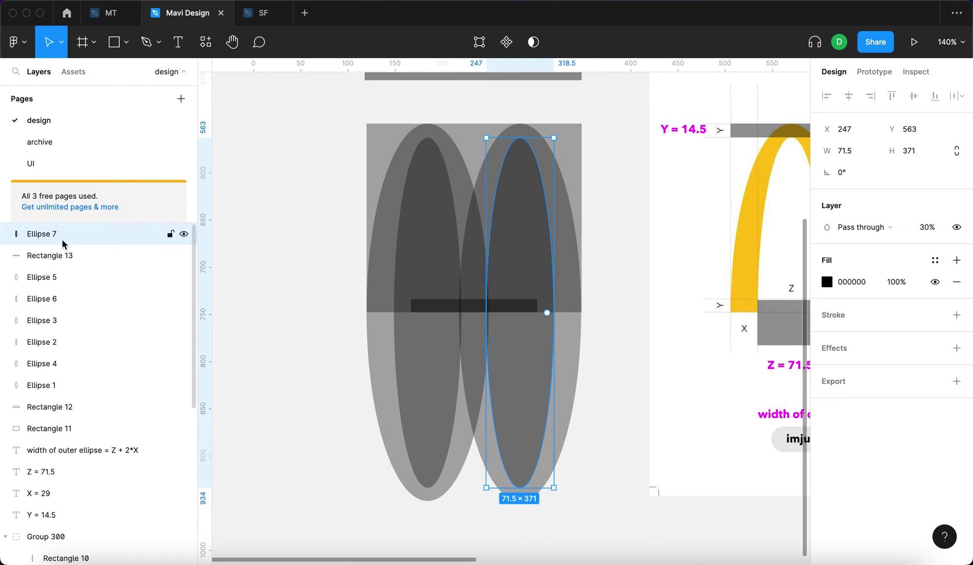
{"action": "left_click", "coordinate": [562, 267]}
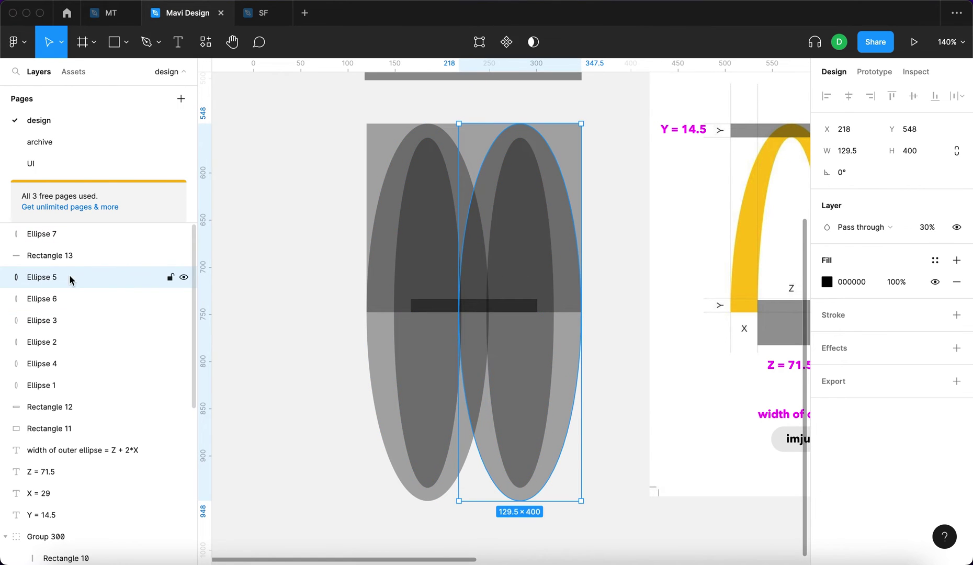
{"action": "left_click", "coordinate": [535, 237]}
- Subtract the inner right ellipse from the outer right ellipse to form the right ring
{"action": "left_click", "coordinate": [576, 269], "text": "shift"}
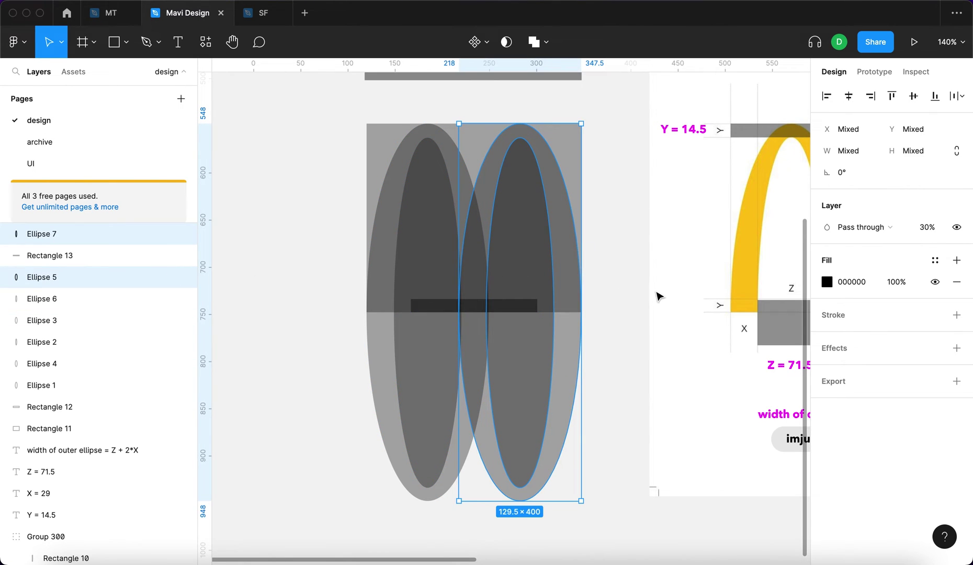
{"action": "left_click", "coordinate": [547, 44]}
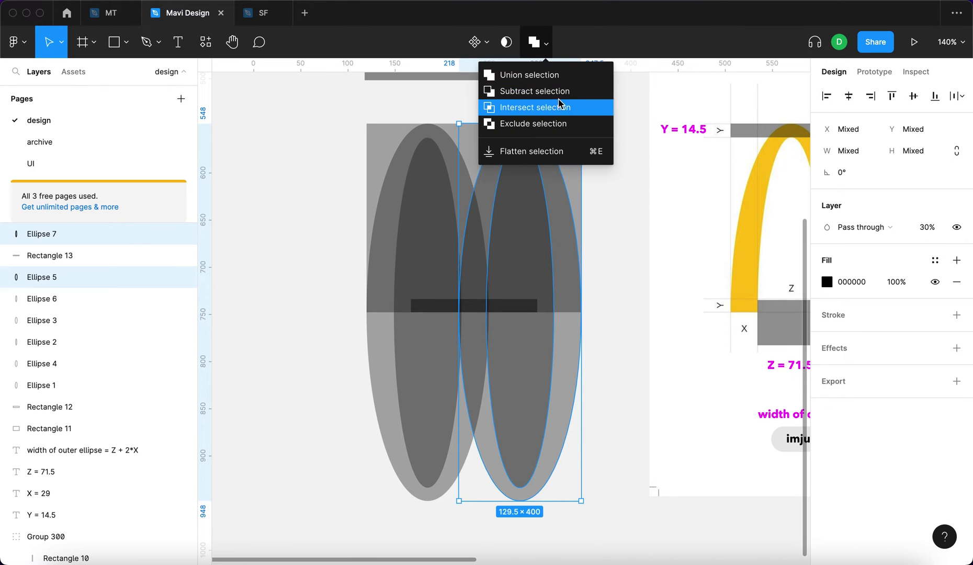
{"action": "scroll", "coordinate": [370, 141], "scroll_direction": "right", "scroll_amount": 5}
{"action": "scroll", "coordinate": [370, 141], "scroll_direction": "down", "scroll_amount": 1}
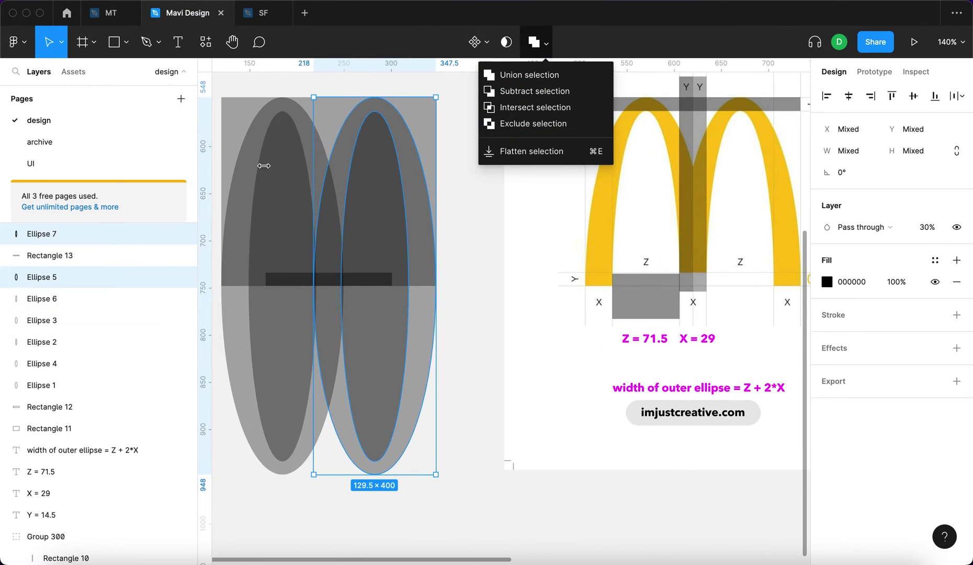
{"action": "left_click", "coordinate": [590, 93]}
{"action": "left_click", "coordinate": [512, 239]}
{"action": "scroll", "coordinate": [512, 240], "scroll_direction": "left", "scroll_amount": 1}
{"action": "scroll", "coordinate": [512, 239], "scroll_direction": "left", "scroll_amount": 5}
{"action": "scroll", "coordinate": [512, 239], "scroll_direction": "up", "scroll_amount": 1}
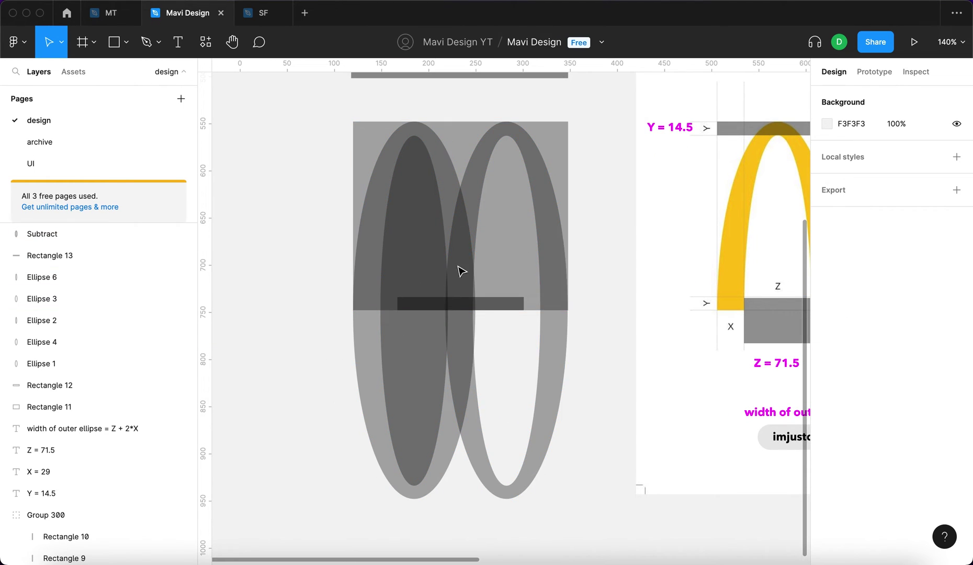
- Subtract the inner left ellipse from the outer left ellipse to form the left ring
{"action": "left_click", "coordinate": [408, 276]}
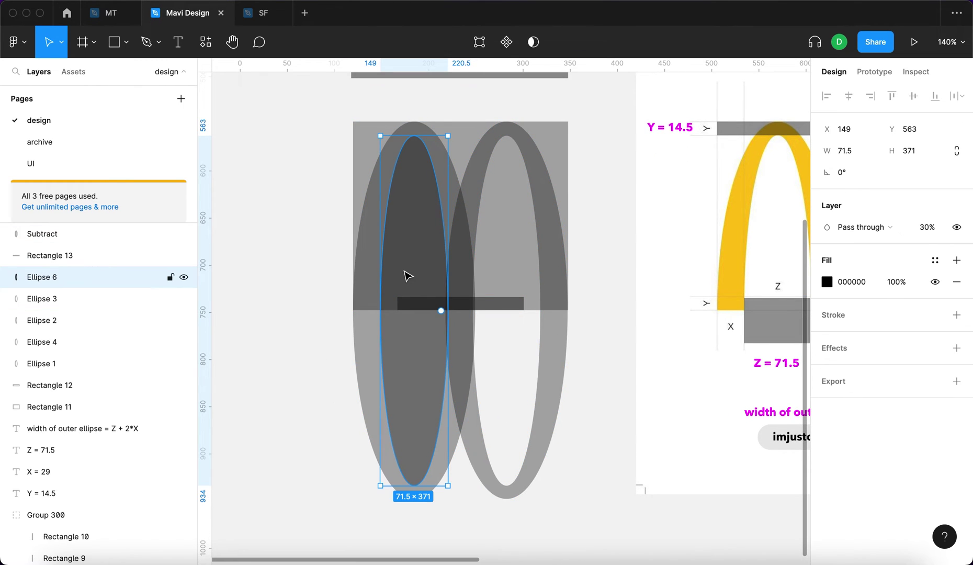
{"action": "left_click", "coordinate": [364, 346]}
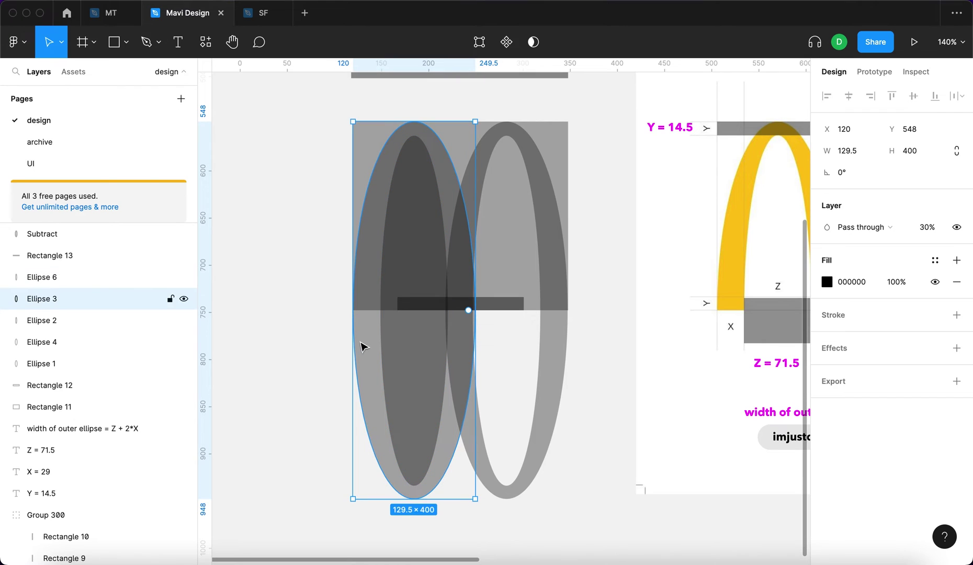
{"action": "left_click", "coordinate": [406, 261]}
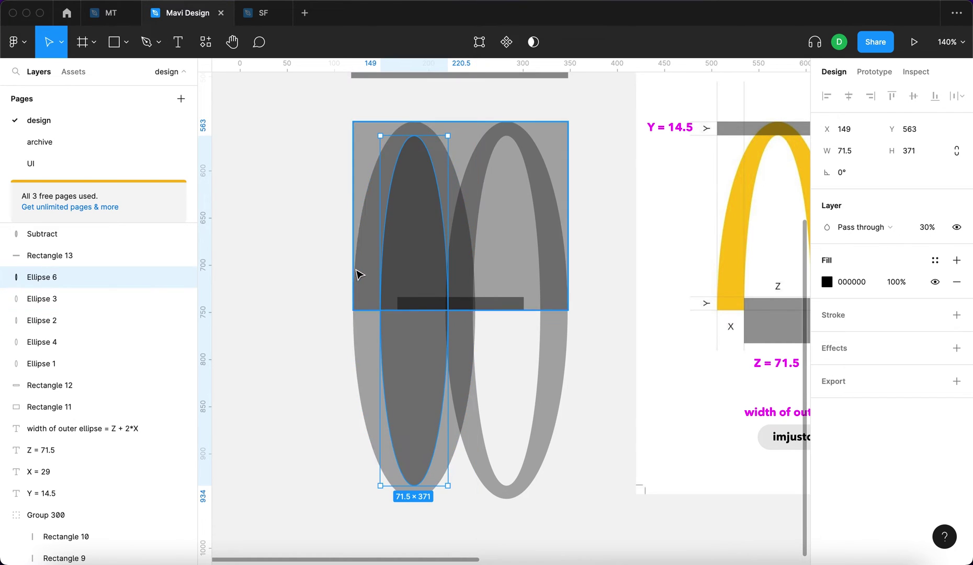
{"action": "left_click", "coordinate": [356, 272], "text": "shift"}
{"action": "left_click", "coordinate": [549, 44]}
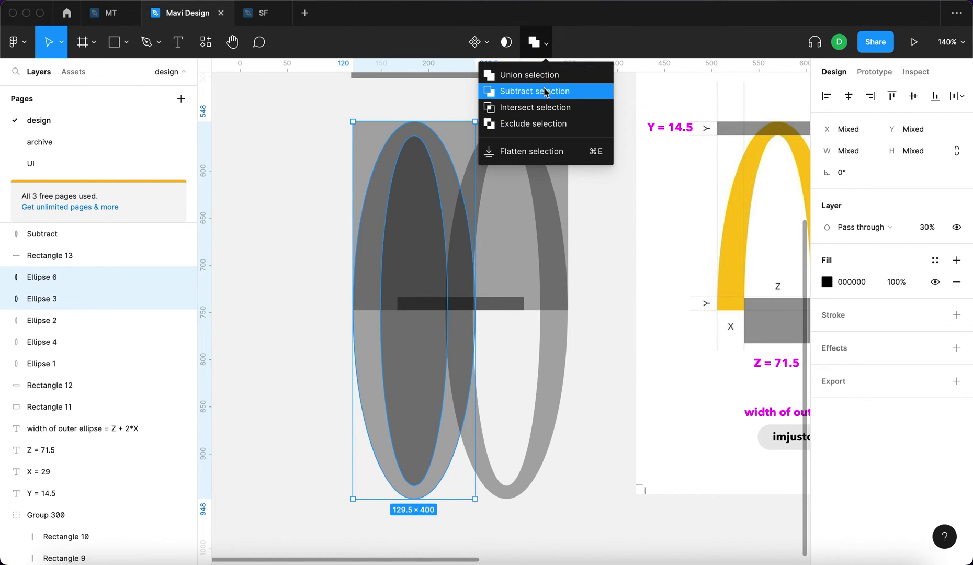
{"action": "left_click", "coordinate": [546, 91]}
{"action": "left_click", "coordinate": [302, 258]}
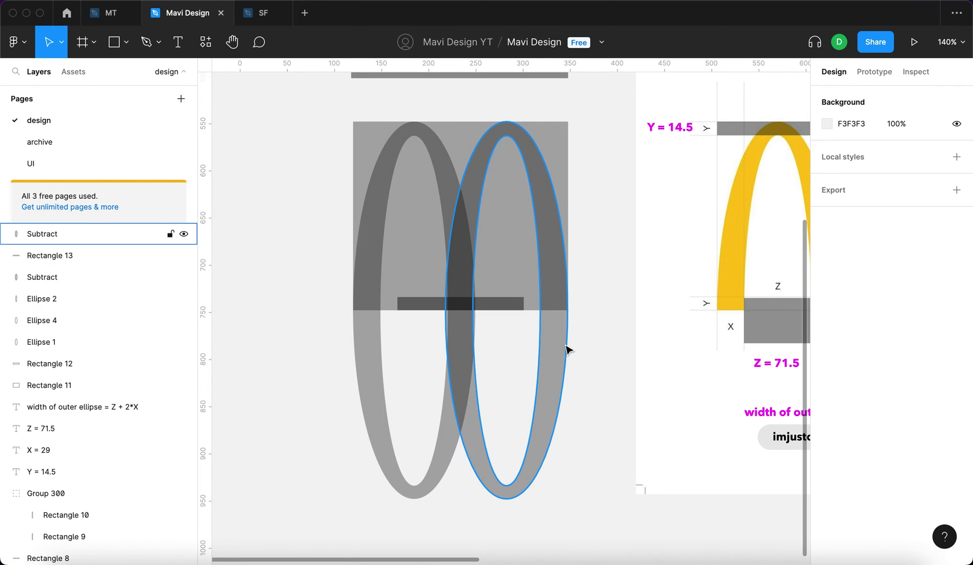
{"action": "left_click", "coordinate": [270, 154]}
{"action": "left_click", "coordinate": [458, 132]}
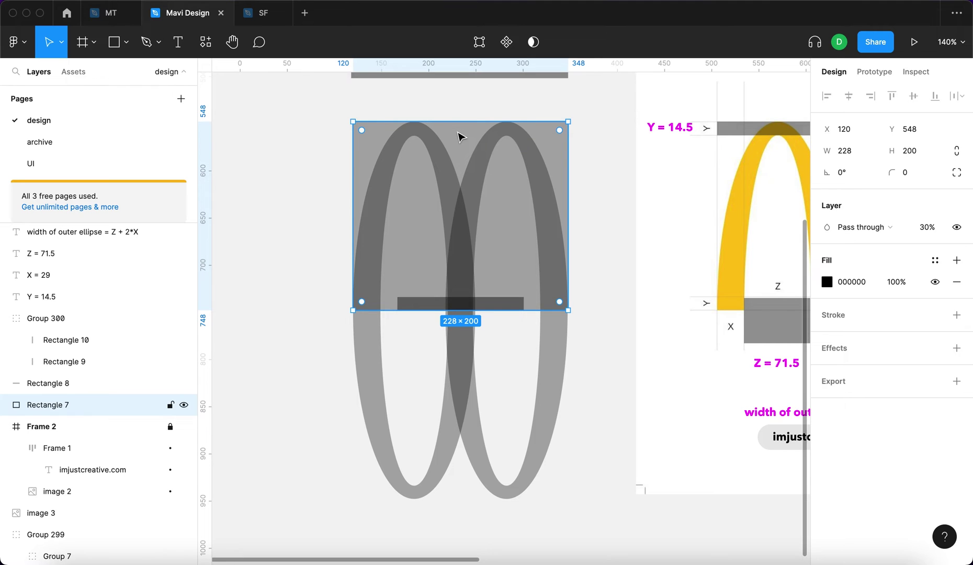
- Place a front-most copy of the top gray rectangle directly beneath it at Y 748
{"action": "left_click_drag", "start_coordinate": [466, 137], "coordinate": [498, 396]}
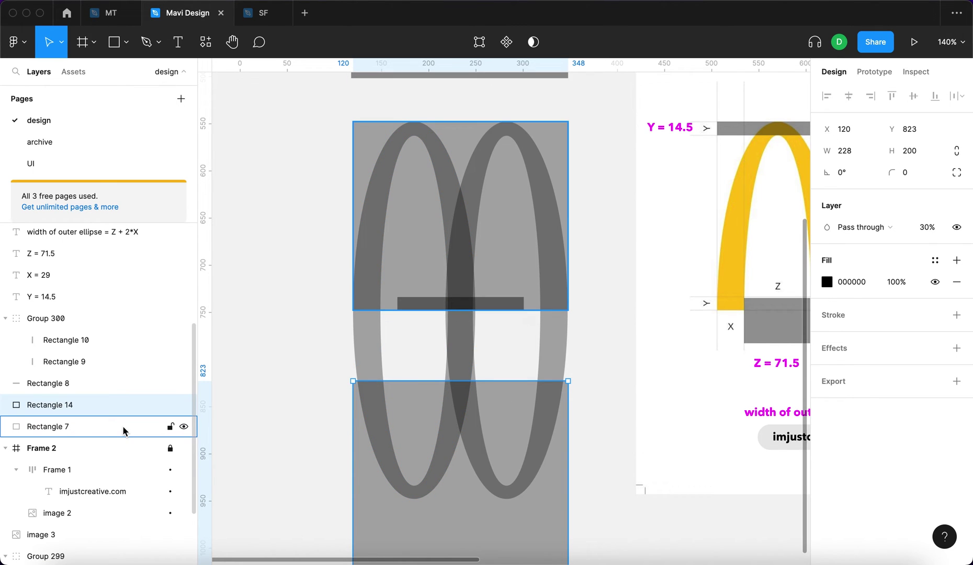
{"action": "key", "text": "alt+super+bracketright"}
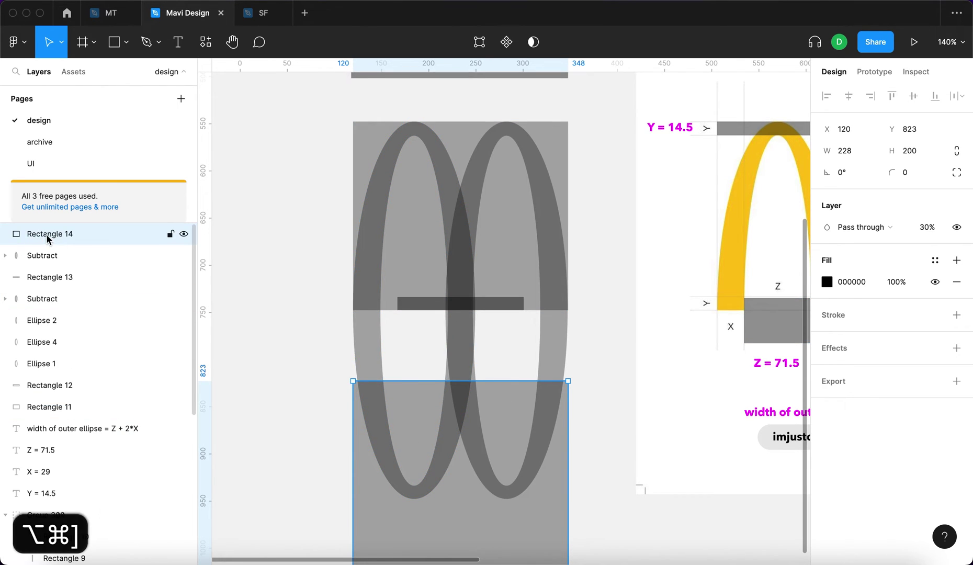
{"action": "left_click", "coordinate": [479, 539]}
{"action": "left_click_drag", "start_coordinate": [479, 539], "coordinate": [487, 508]}
{"action": "scroll", "coordinate": [390, 313], "scroll_direction": "up", "scroll_amount": 5}
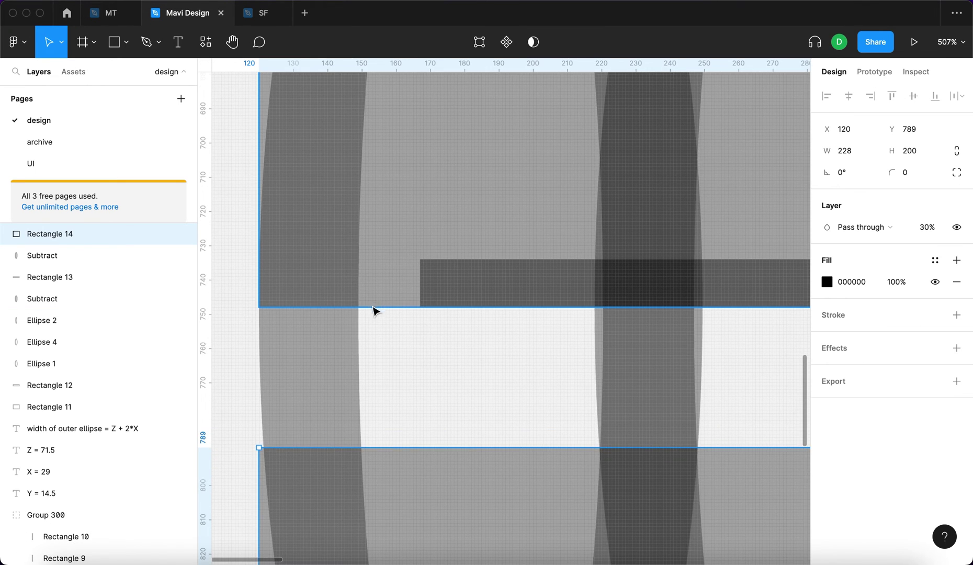
{"action": "left_click_drag", "start_coordinate": [411, 482], "coordinate": [435, 343]}
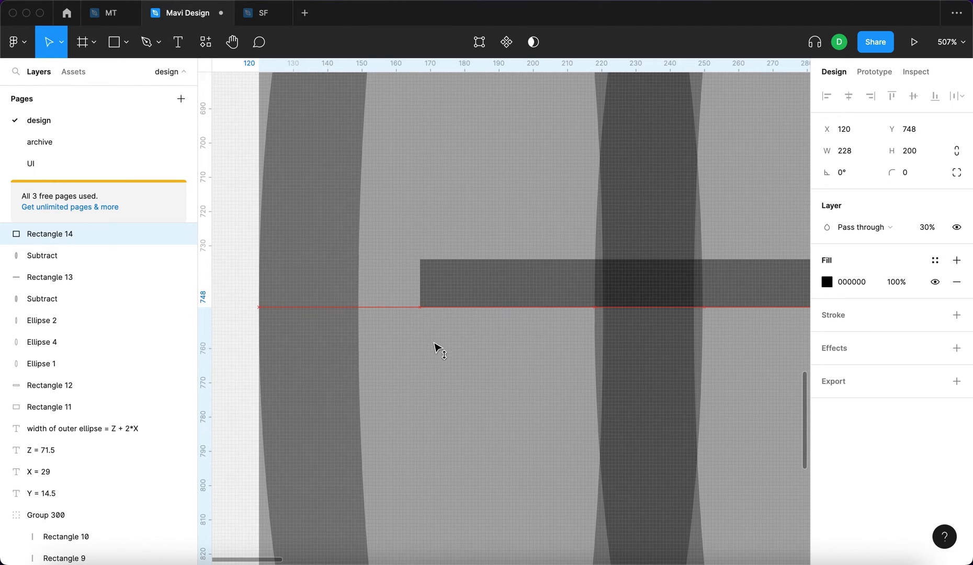
- Resize the lower rectangle to 294 × 227 and duplicate it as Rectangle 15
{"action": "scroll", "coordinate": [434, 343], "scroll_direction": "down", "scroll_amount": 5}
{"action": "scroll", "coordinate": [547, 364], "scroll_direction": "right", "scroll_amount": 3}
{"action": "left_click_drag", "start_coordinate": [622, 433], "coordinate": [662, 427]}
{"action": "scroll", "coordinate": [628, 466], "scroll_direction": "down", "scroll_amount": 5}
{"action": "scroll", "coordinate": [582, 415], "scroll_direction": "up", "scroll_amount": 3}
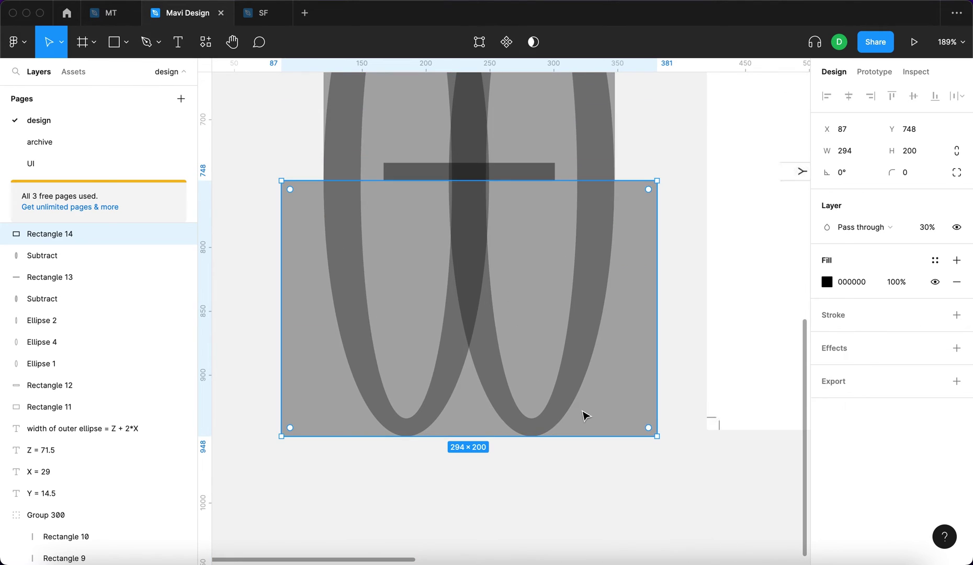
{"action": "scroll", "coordinate": [569, 430], "scroll_direction": "down", "scroll_amount": 3}
{"action": "left_click_drag", "start_coordinate": [569, 443], "coordinate": [569, 469]}
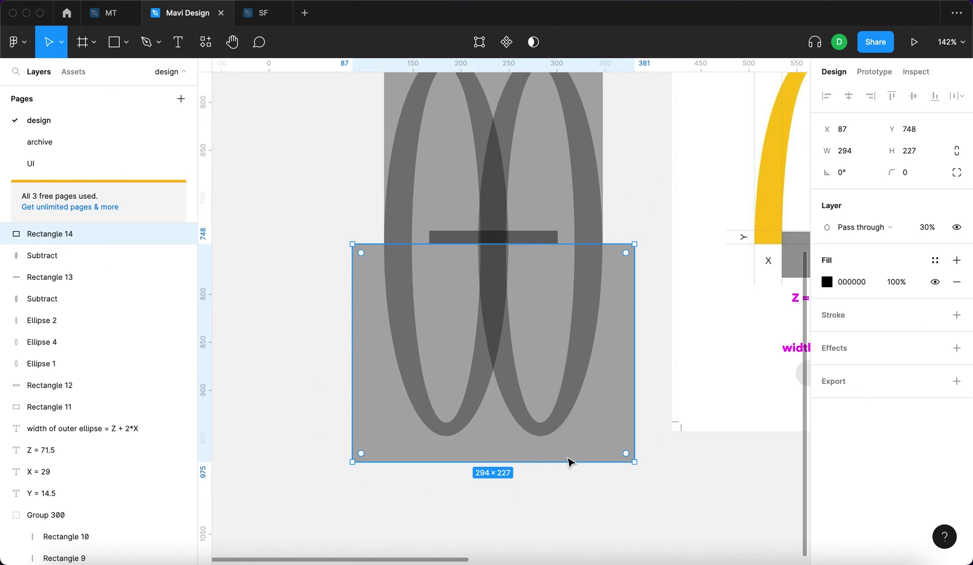
{"action": "scroll", "coordinate": [602, 207], "scroll_direction": "up", "scroll_amount": 2}
{"action": "key", "text": "super+d"}
{"action": "scroll", "coordinate": [602, 352], "scroll_direction": "down", "scroll_amount": 5}
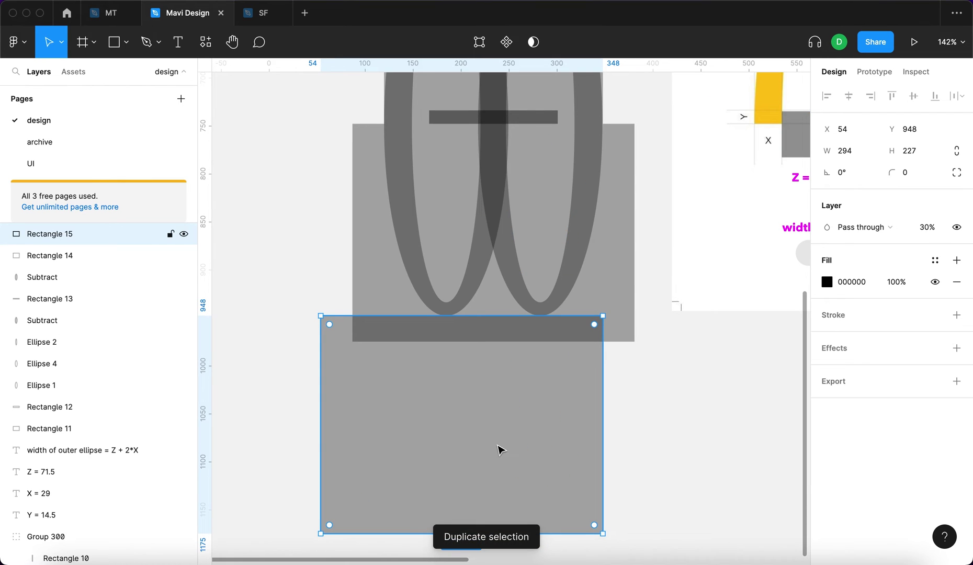
- Undo the duplicate and move the lower rectangle above the rings in the layer order
{"action": "key", "text": "super+z"}
{"action": "left_click_drag", "start_coordinate": [53, 235], "coordinate": [52, 232]}
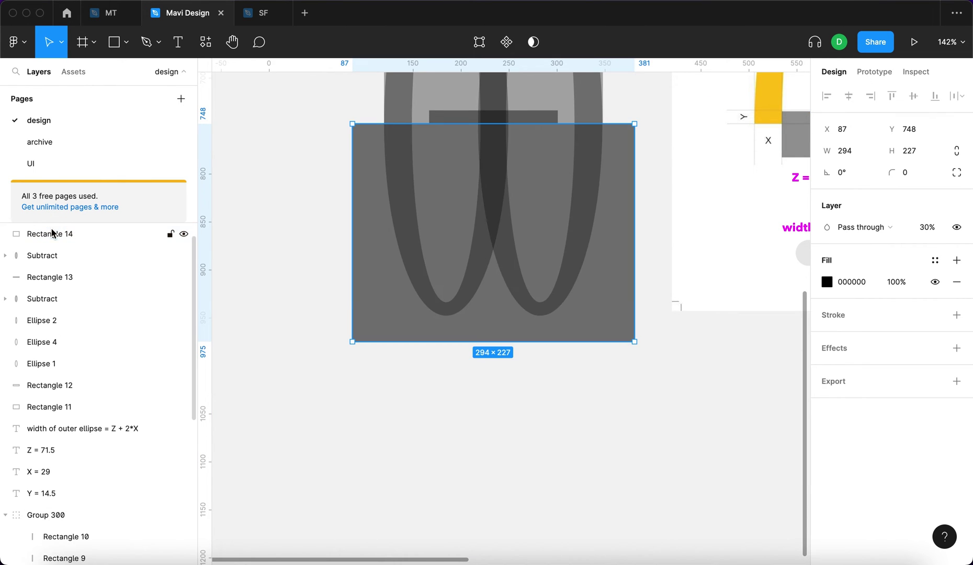
{"action": "left_click", "coordinate": [626, 471]}
{"action": "scroll", "coordinate": [613, 445], "scroll_direction": "up", "scroll_amount": 3}
- Subtract a duplicate of the lower rectangle from the right ring, leaving the right arch
{"action": "left_click", "coordinate": [601, 408]}
{"action": "key", "text": "super+d"}
{"action": "scroll", "coordinate": [607, 398], "scroll_direction": "up", "scroll_amount": 2}
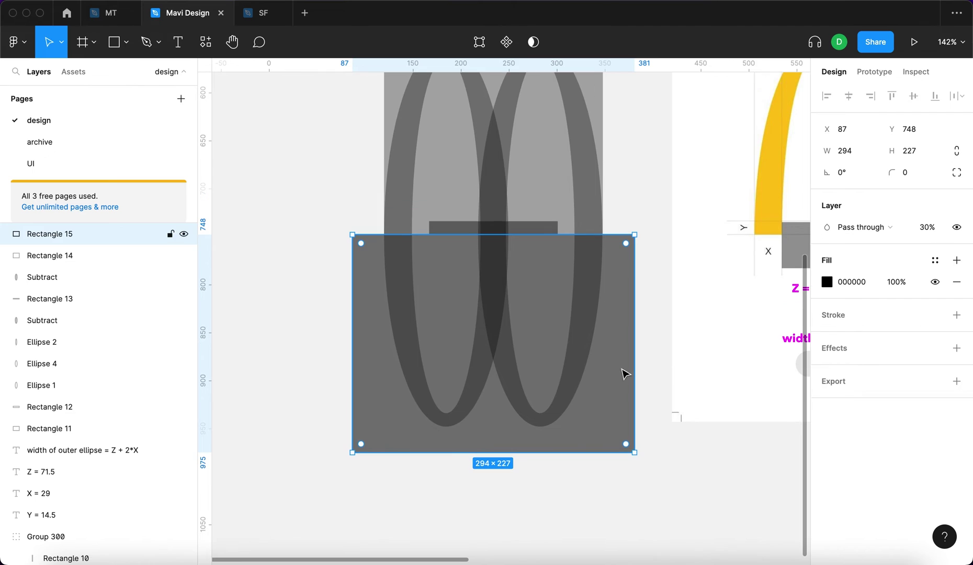
{"action": "scroll", "coordinate": [503, 189], "scroll_direction": "up", "scroll_amount": 2}
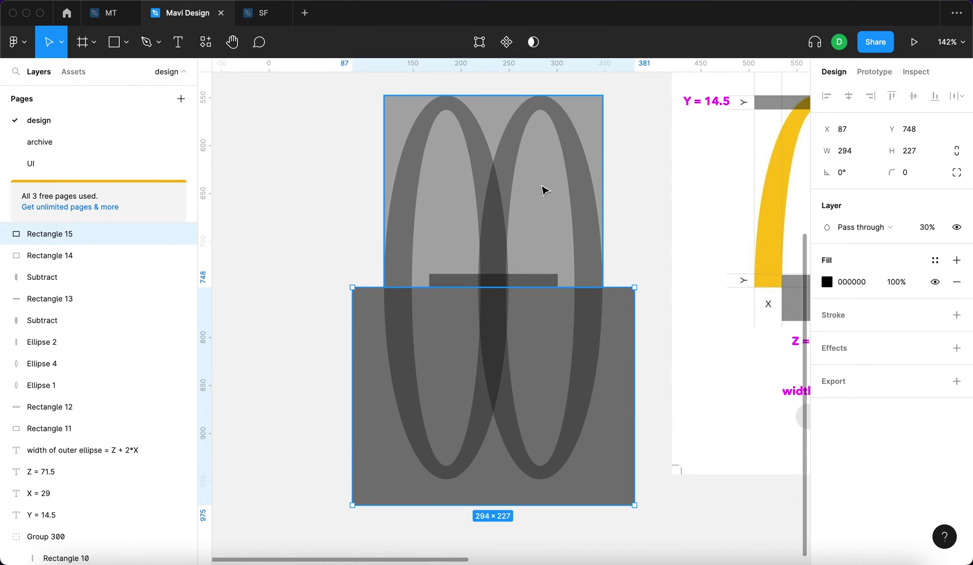
{"action": "left_click", "coordinate": [577, 154], "text": "shift"}
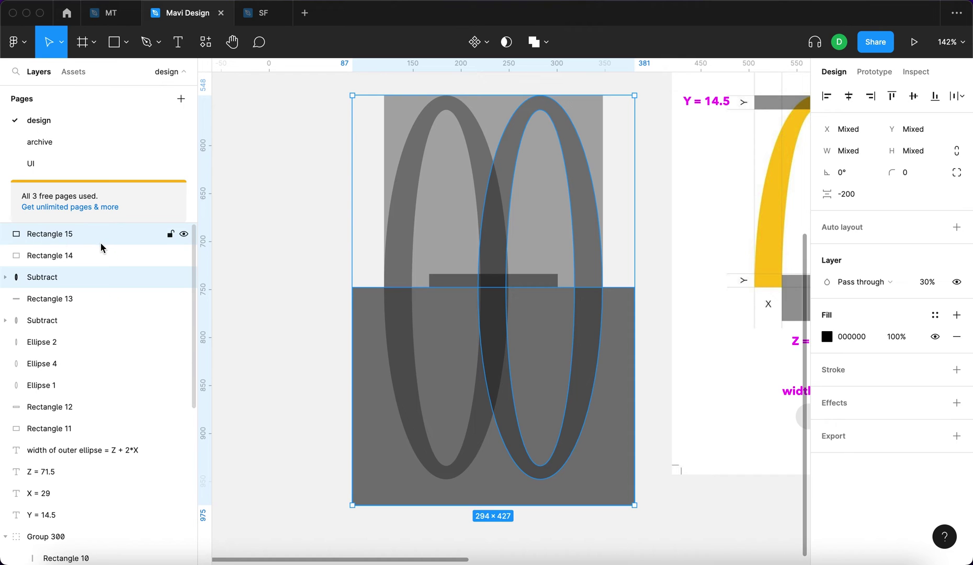
{"action": "left_click", "coordinate": [545, 43]}
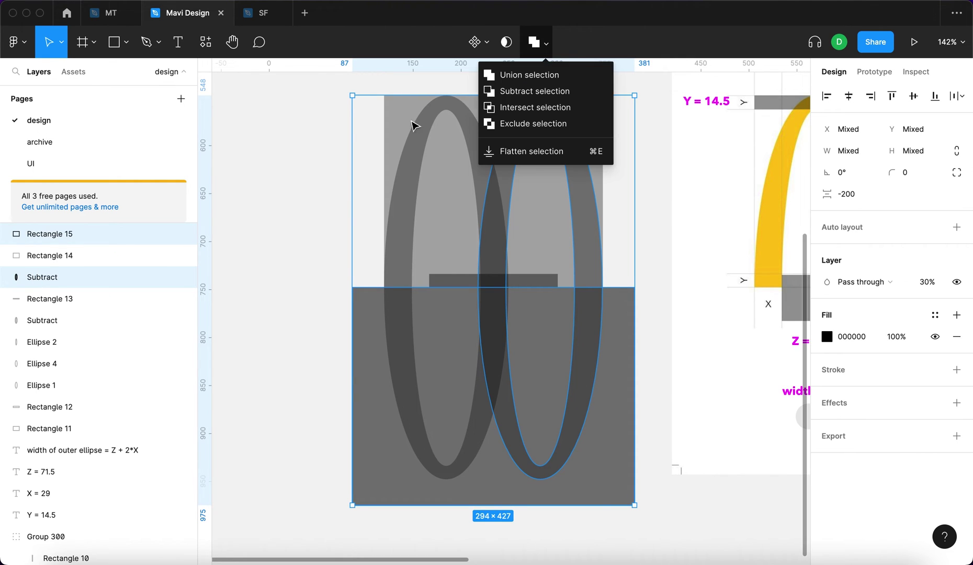
{"action": "left_click", "coordinate": [558, 93]}
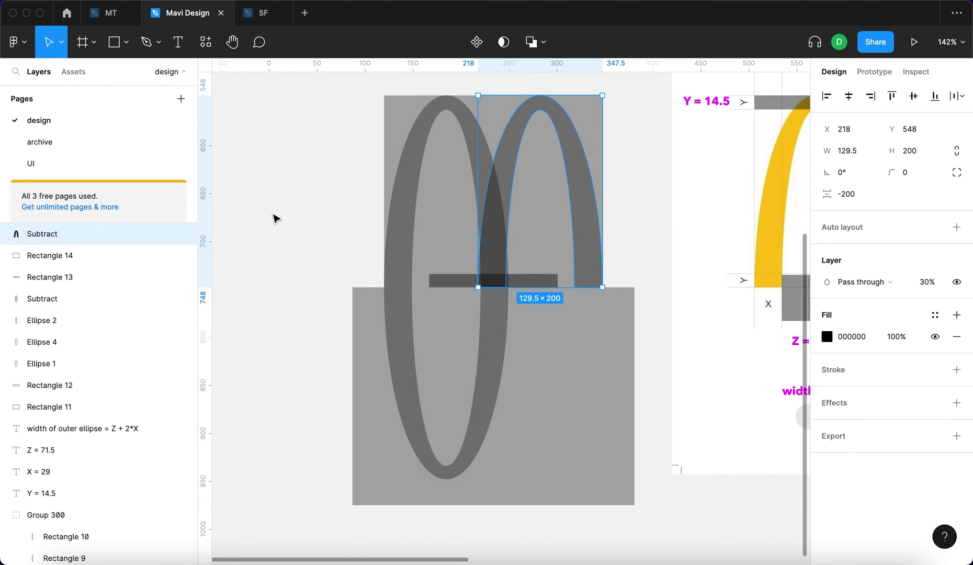
- Subtract the remaining lower rectangle from the left ring, leaving the left arch
{"action": "left_click", "coordinate": [274, 215]}
{"action": "left_click", "coordinate": [580, 218]}
{"action": "left_click", "coordinate": [485, 364]}
{"action": "left_click", "coordinate": [402, 211], "text": "shift"}
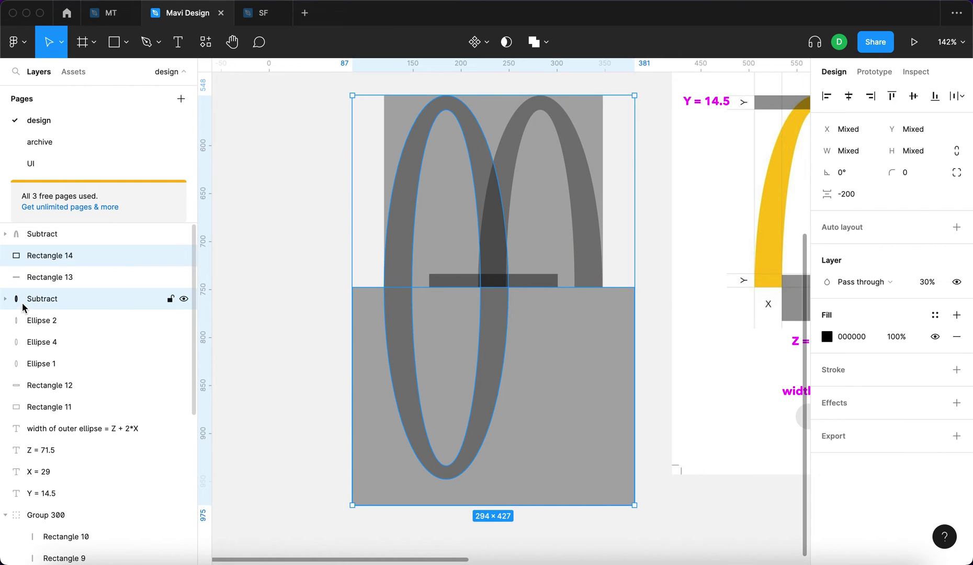
{"action": "left_click", "coordinate": [547, 44]}
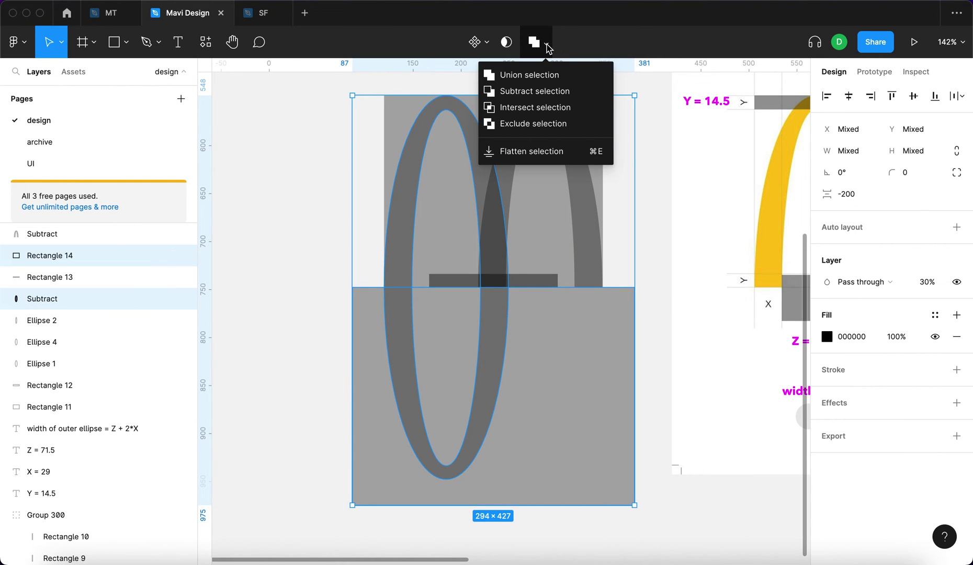
{"action": "left_click", "coordinate": [564, 91]}
{"action": "scroll", "coordinate": [615, 276], "scroll_direction": "down", "scroll_amount": 5}
{"action": "left_click", "coordinate": [615, 276]}
{"action": "scroll", "coordinate": [492, 267], "scroll_direction": "right", "scroll_amount": 3}
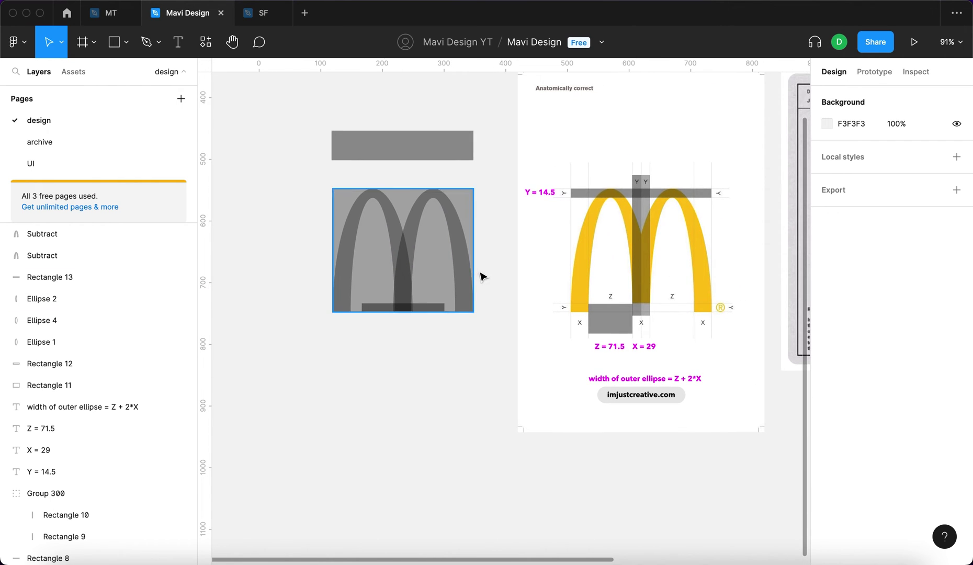
- Zoom in on the arch overlap and inspect the right Subtract arch
{"action": "scroll", "coordinate": [346, 241], "scroll_direction": "up", "scroll_amount": 3}
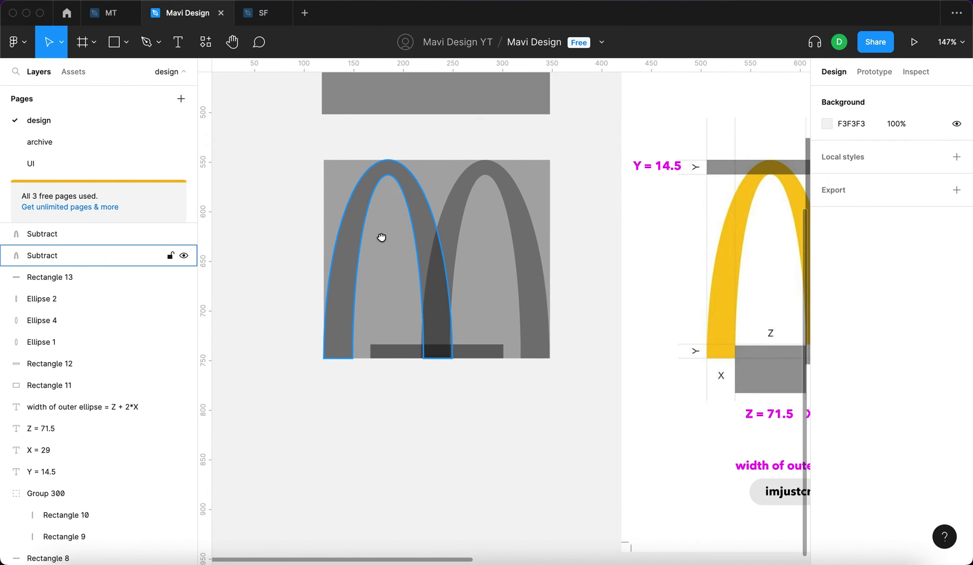
{"action": "left_click", "coordinate": [471, 279]}
{"action": "key", "text": "Escape"}
{"action": "scroll", "coordinate": [378, 267], "scroll_direction": "up", "scroll_amount": 5}
{"action": "scroll", "coordinate": [403, 288], "scroll_direction": "up", "scroll_amount": 2}
{"action": "scroll", "coordinate": [403, 288], "scroll_direction": "right", "scroll_amount": 1}
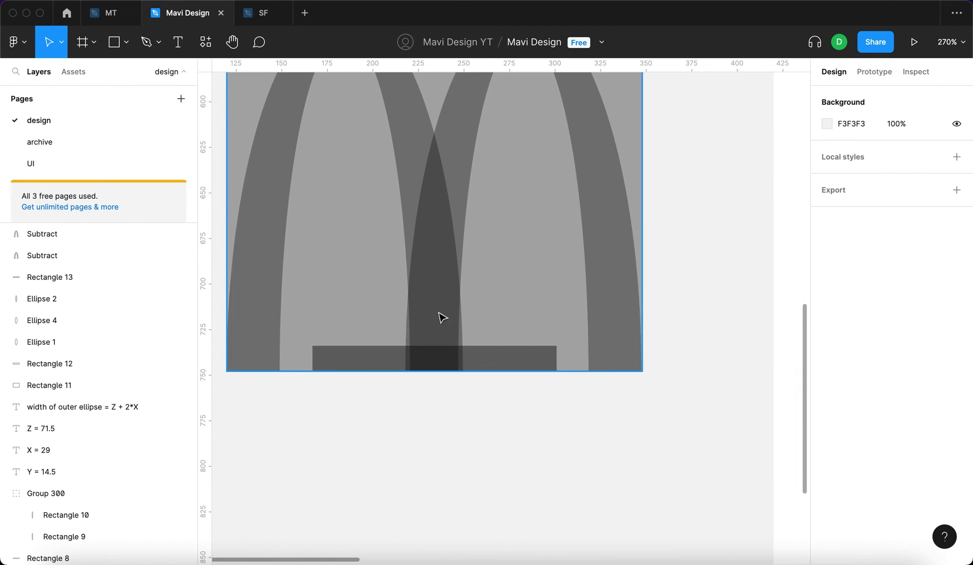
{"action": "scroll", "coordinate": [425, 322], "scroll_direction": "up", "scroll_amount": 5}
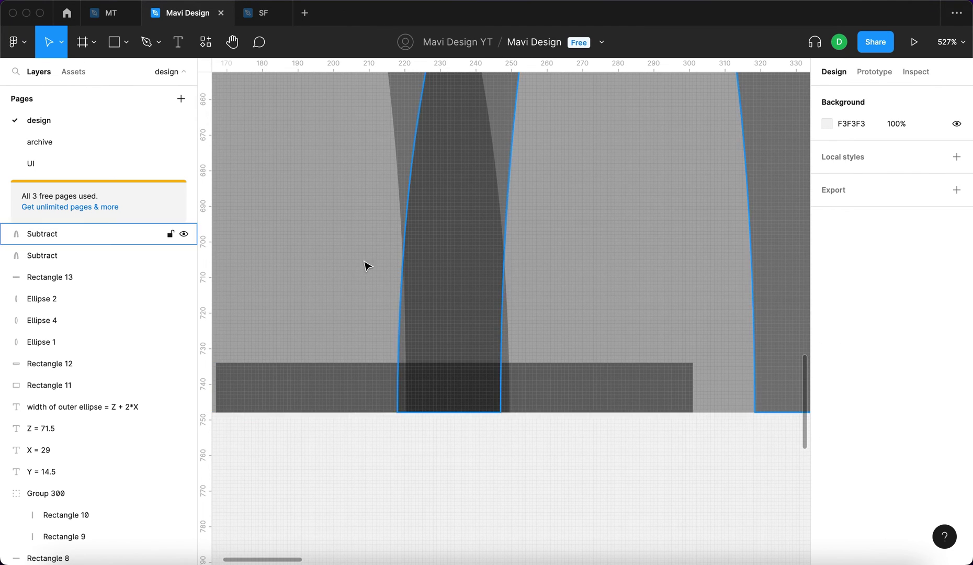
{"action": "scroll", "coordinate": [489, 182], "scroll_direction": "down", "scroll_amount": 5}
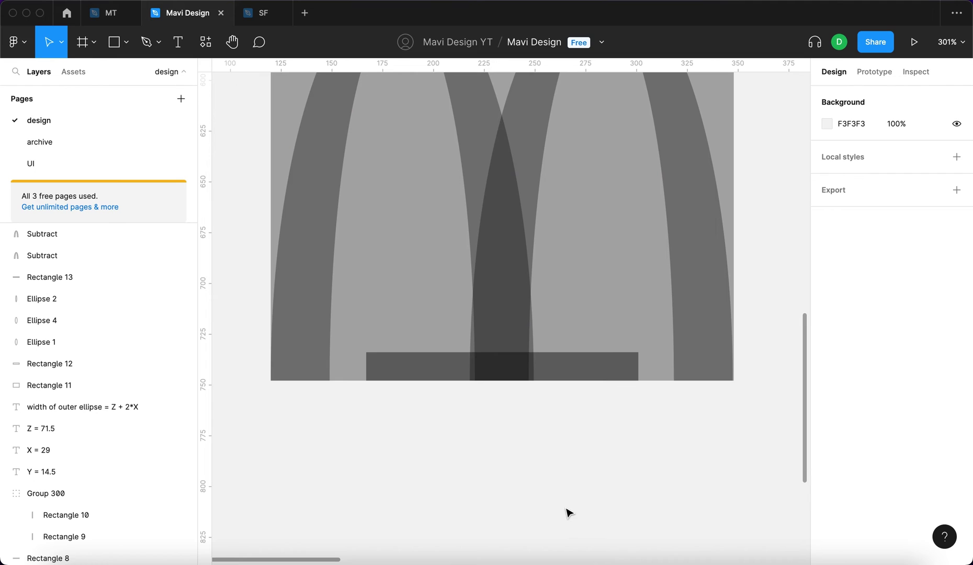
{"action": "scroll", "coordinate": [490, 365], "scroll_direction": "up", "scroll_amount": 3}
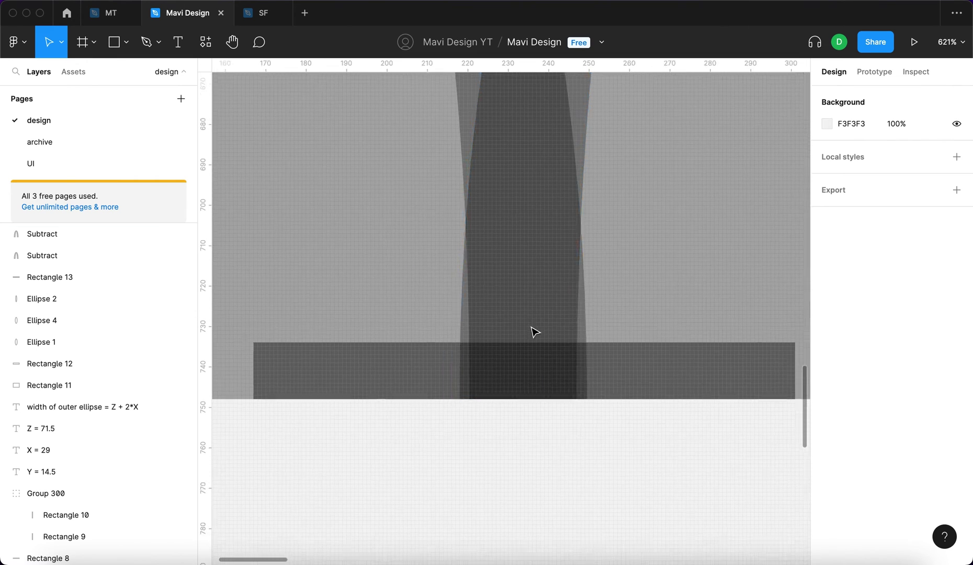
{"action": "scroll", "coordinate": [533, 331], "scroll_direction": "down", "scroll_amount": 2}
{"action": "left_click", "coordinate": [555, 141]}
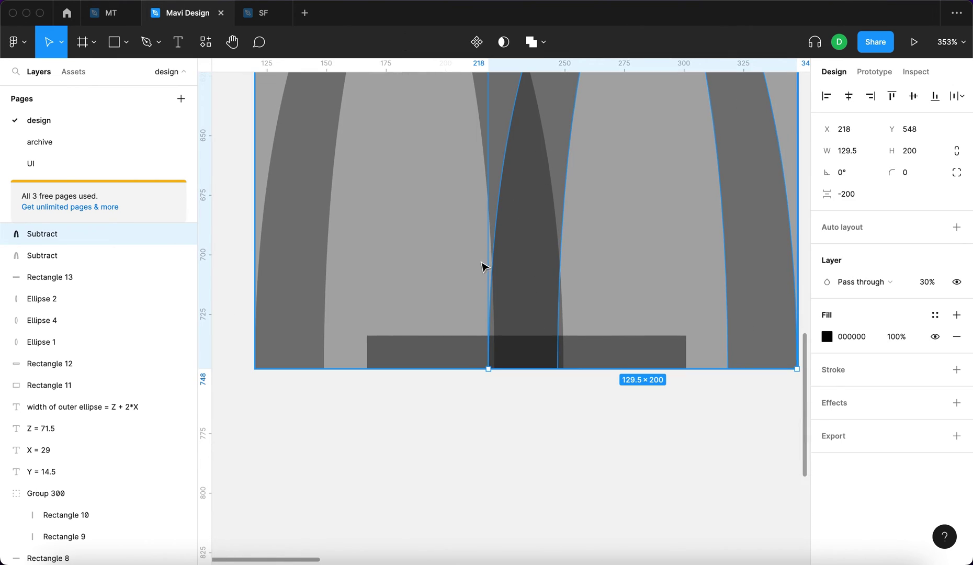
{"action": "left_click", "coordinate": [555, 459]}
- Shift Group 300 across the reference diagram to X 669
{"action": "scroll", "coordinate": [555, 460], "scroll_direction": "down", "scroll_amount": 5}
{"action": "scroll", "coordinate": [555, 461], "scroll_direction": "right", "scroll_amount": 10}
{"action": "scroll", "coordinate": [493, 139], "scroll_direction": "up", "scroll_amount": 5}
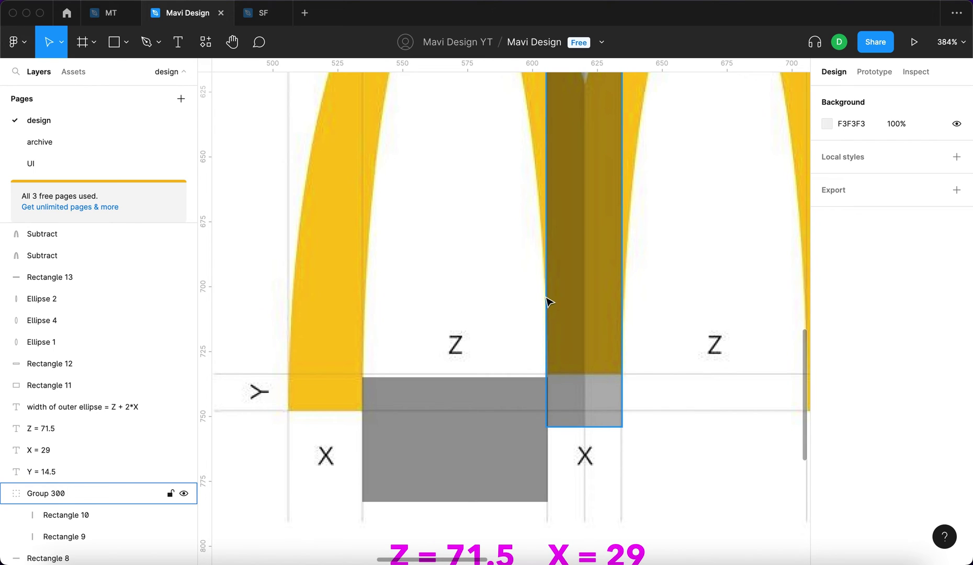
{"action": "key", "text": "super+z"}
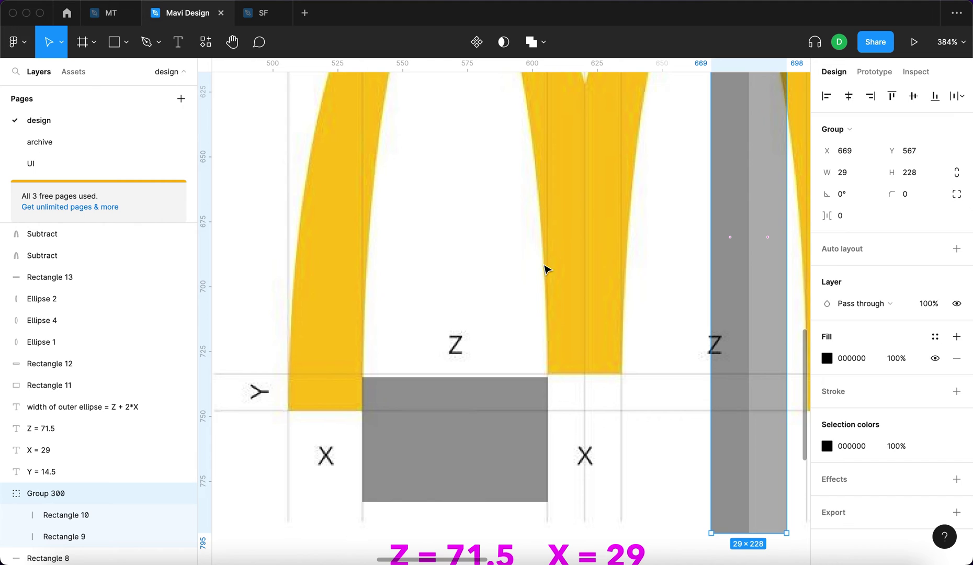
{"action": "scroll", "coordinate": [550, 330], "scroll_direction": "left", "scroll_amount": 10}
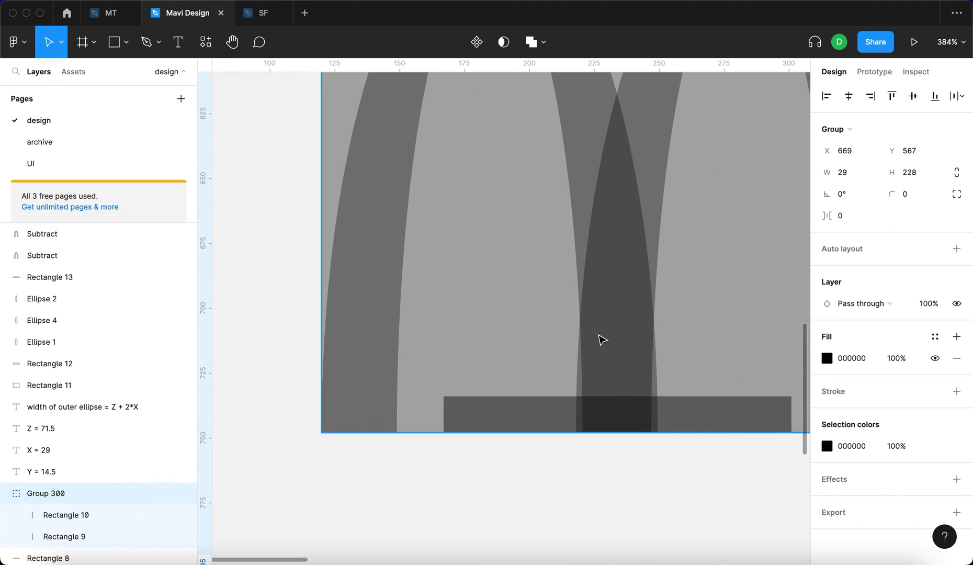
{"action": "left_click", "coordinate": [682, 469]}
{"action": "scroll", "coordinate": [556, 234], "scroll_direction": "down", "scroll_amount": 5}
- Inspect the left and right arches' overlapping inner legs, then deselect and zoom out
{"action": "left_click", "coordinate": [523, 207]}
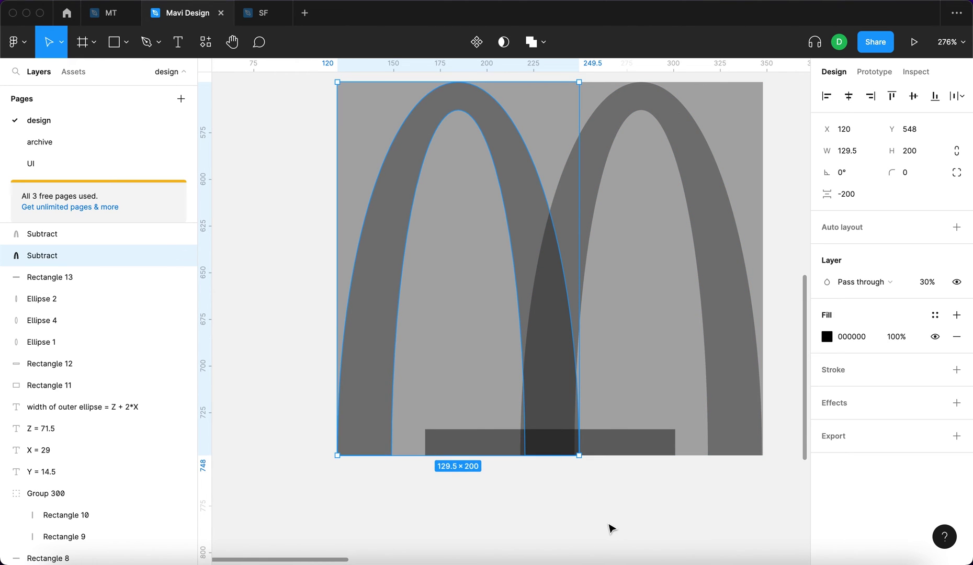
{"action": "scroll", "coordinate": [612, 527], "scroll_direction": "up", "scroll_amount": 5}
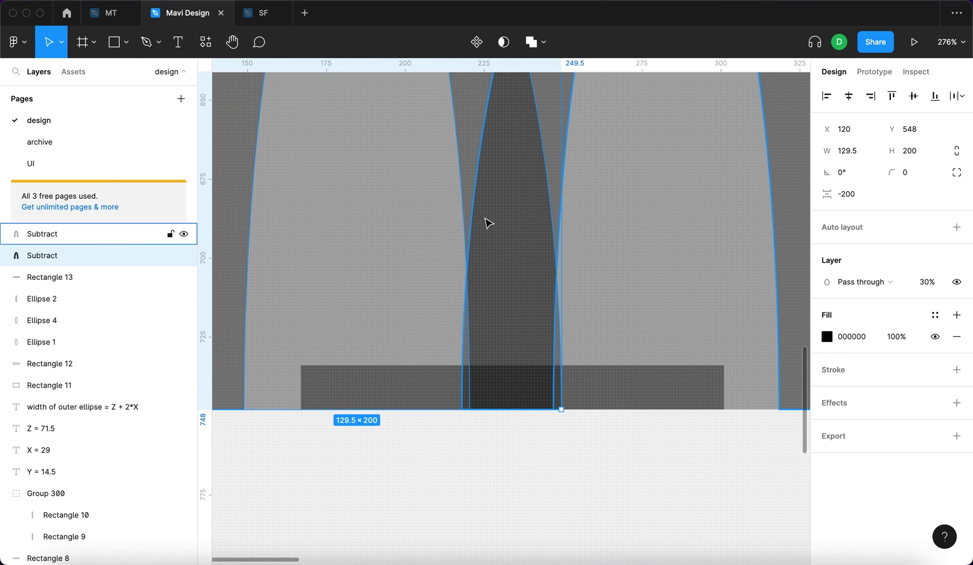
{"action": "left_click", "coordinate": [472, 430]}
{"action": "left_click", "coordinate": [567, 92]}
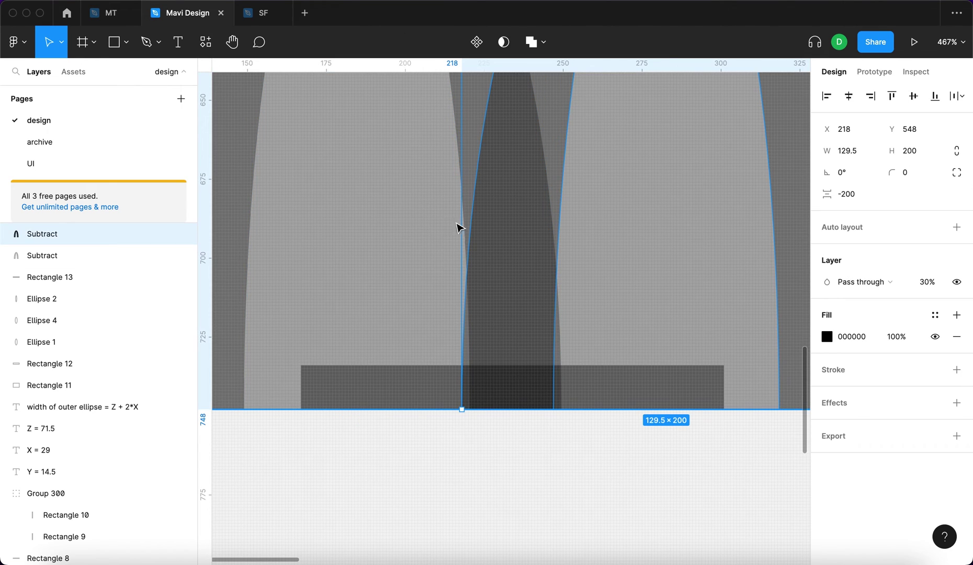
{"action": "left_click", "coordinate": [595, 508]}
{"action": "left_click", "coordinate": [563, 134]}
{"action": "left_click", "coordinate": [559, 458]}
{"action": "scroll", "coordinate": [555, 462], "scroll_direction": "down", "scroll_amount": 5}
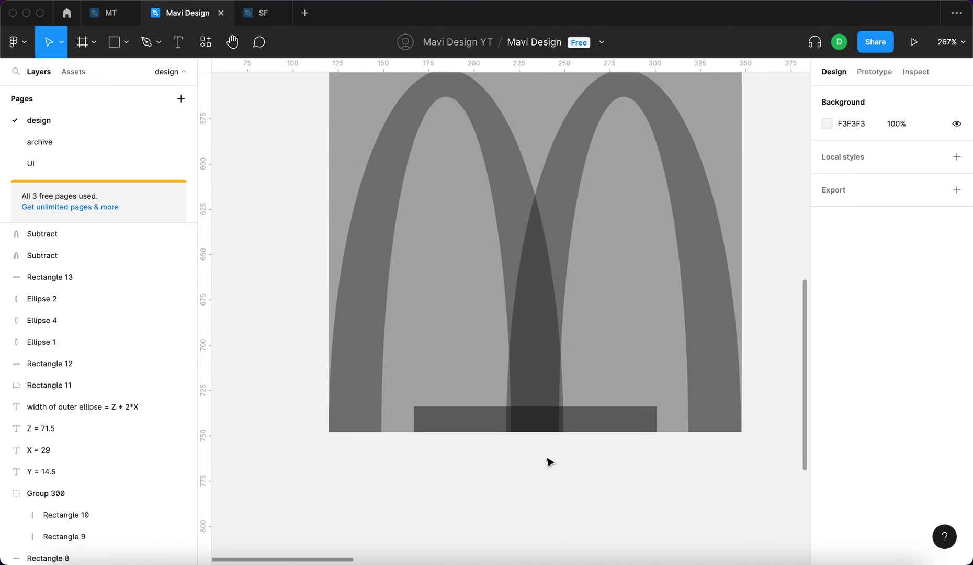
- Draw a 25×71 rectangle over the inner legs with 000000 fill at 40% opacity
{"action": "key", "text": "p"}
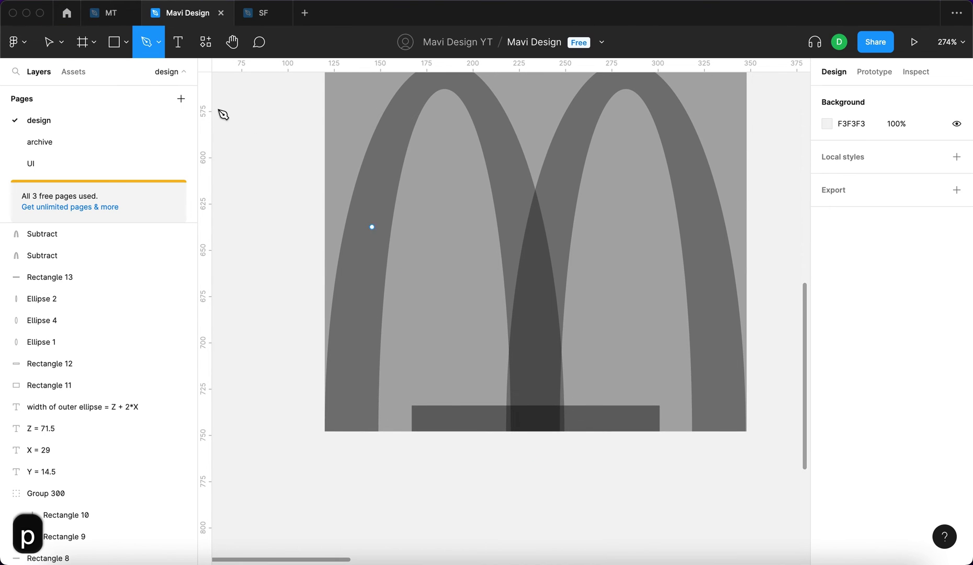
{"action": "key", "text": "r"}
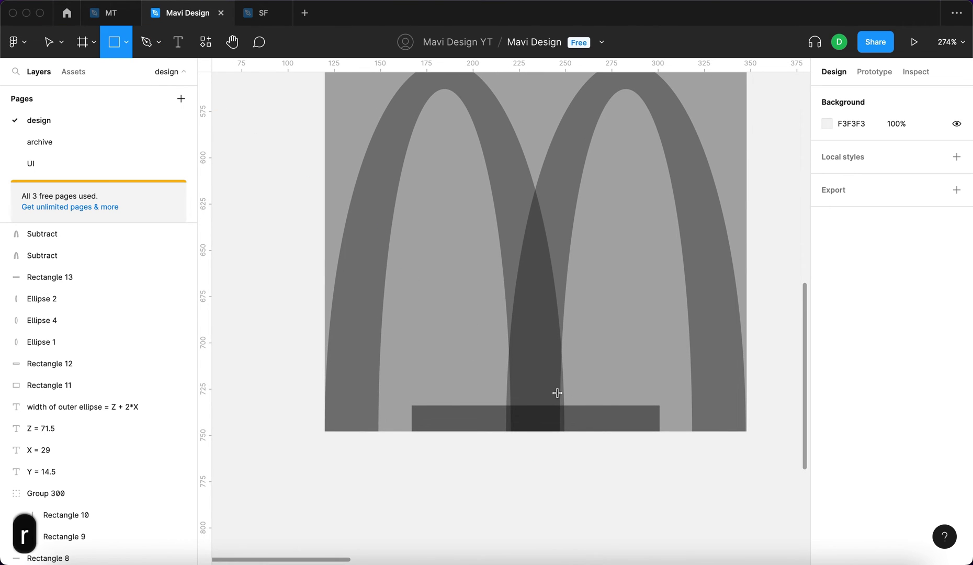
{"action": "scroll", "coordinate": [442, 349], "scroll_direction": "up", "scroll_amount": 5}
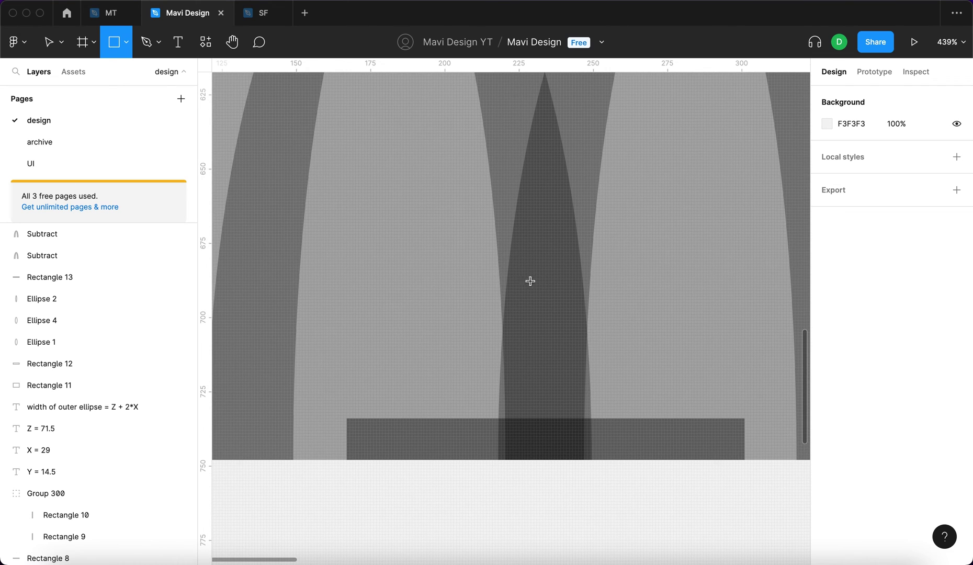
{"action": "left_click_drag", "start_coordinate": [535, 280], "coordinate": [460, 490]}
{"action": "left_click", "coordinate": [866, 286]}
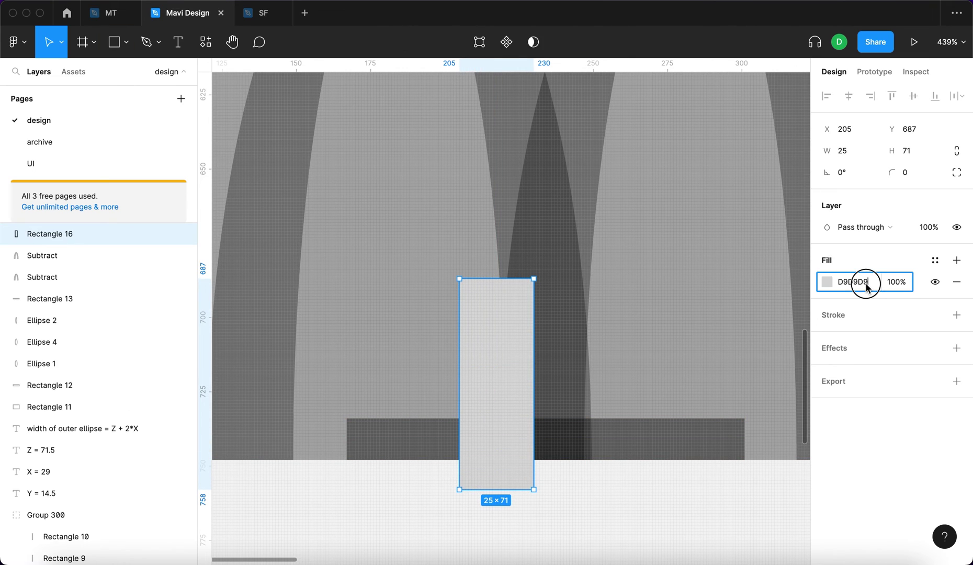
{"action": "type", "text": "0"}
{"action": "key", "text": "Return"}
{"action": "left_click", "coordinate": [931, 228]}
{"action": "type", "text": "40"}
{"action": "key", "text": "Return"}
{"action": "left_click", "coordinate": [544, 489]}
- Duplicate the rectangle just to its right as Rectangle 17
{"action": "scroll", "coordinate": [543, 489], "scroll_direction": "right", "scroll_amount": 2}
{"action": "left_click", "coordinate": [467, 471]}
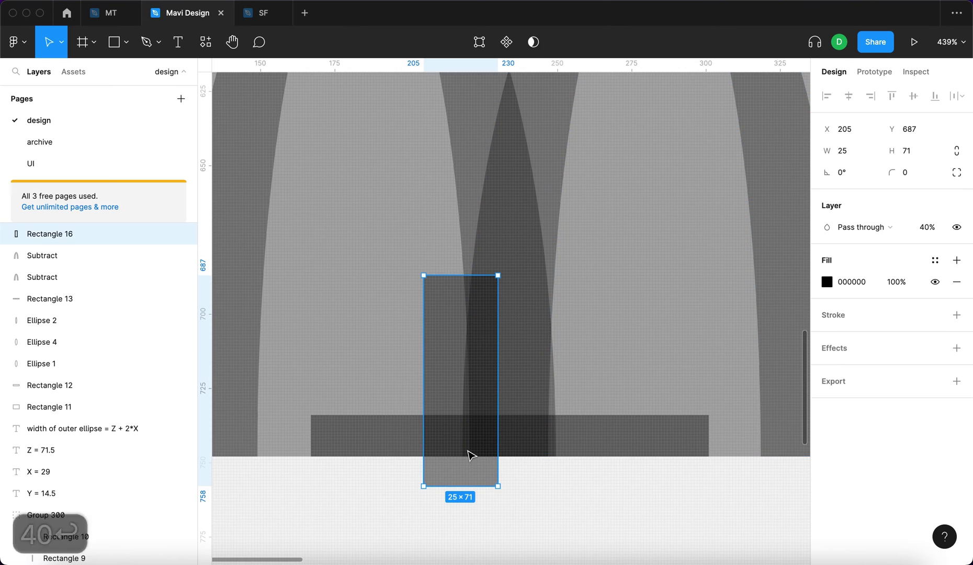
{"action": "left_click_drag", "start_coordinate": [474, 395], "coordinate": [559, 397], "text": "alt"}
{"action": "left_click", "coordinate": [703, 543]}
{"action": "scroll", "coordinate": [672, 491], "scroll_direction": "up", "scroll_amount": 1}
{"action": "left_click", "coordinate": [580, 393]}
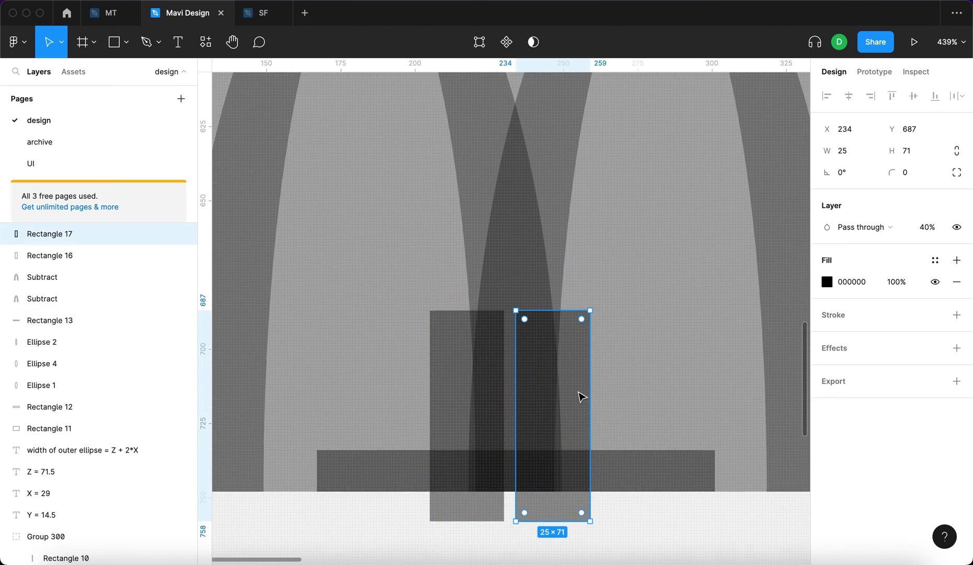
{"action": "scroll", "coordinate": [582, 395], "scroll_direction": "down", "scroll_amount": 4}
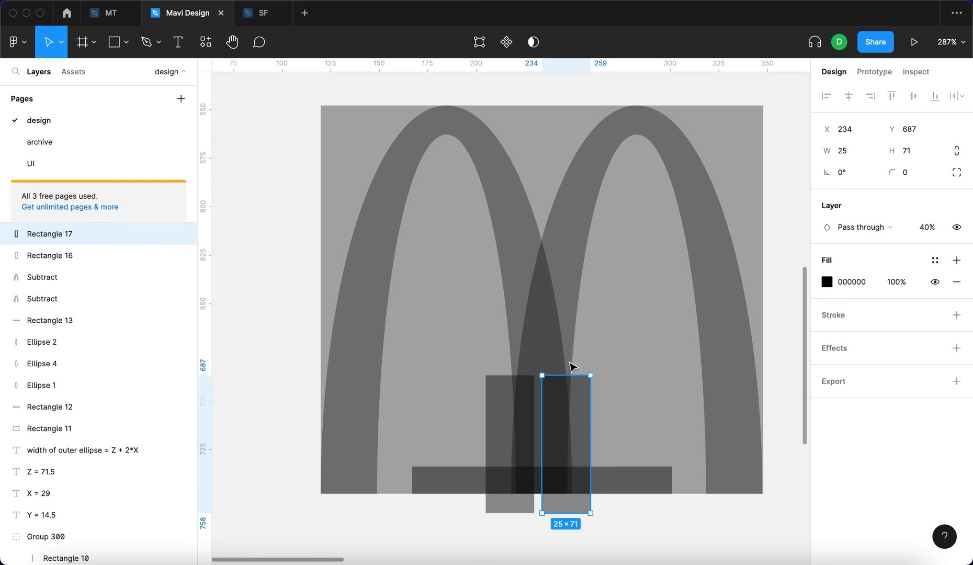
- Subtract Rectangle 17 from the left arch to notch its inner leg
{"action": "left_click", "coordinate": [496, 171], "text": "shift"}
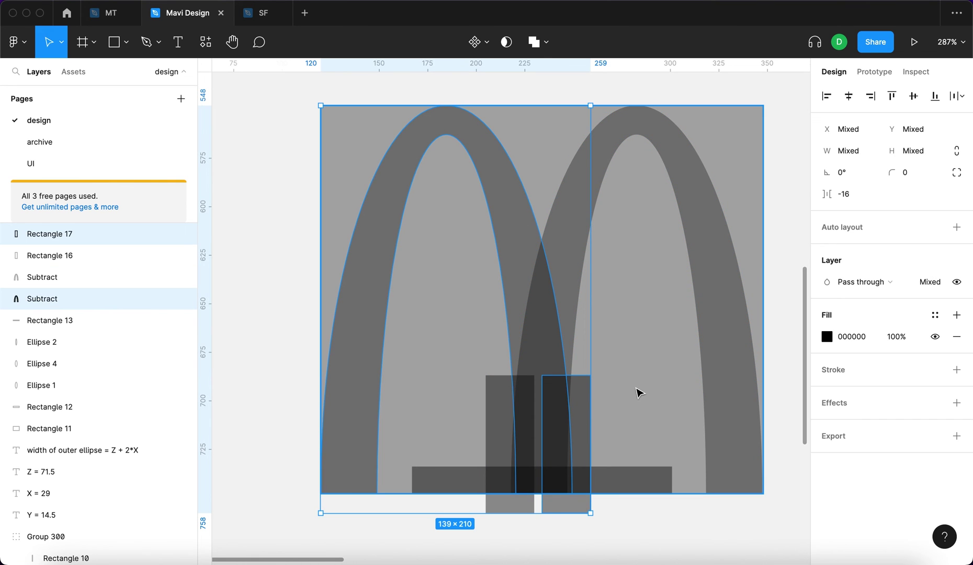
{"action": "left_click", "coordinate": [547, 42]}
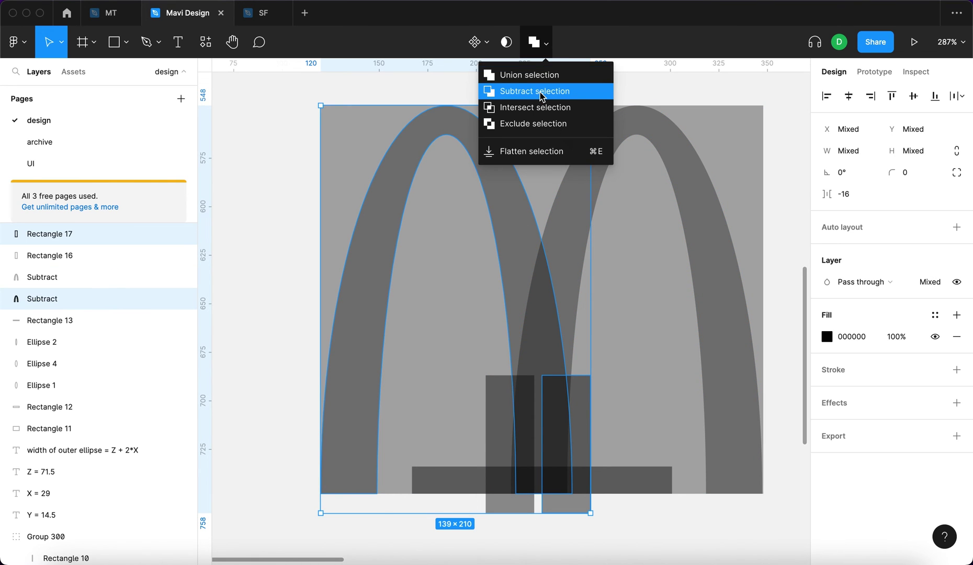
{"action": "scroll", "coordinate": [326, 192], "scroll_direction": "right", "scroll_amount": 3}
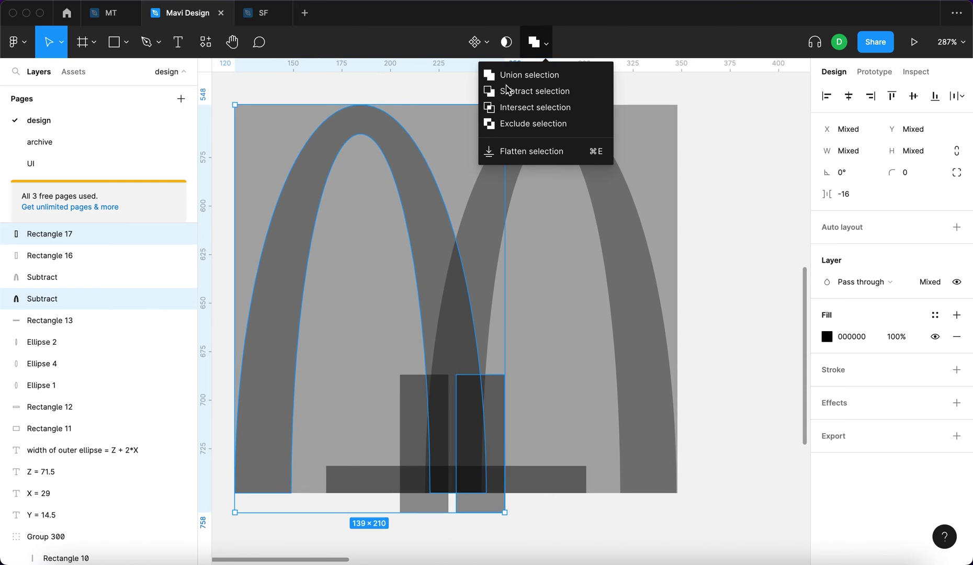
{"action": "left_click", "coordinate": [535, 91]}
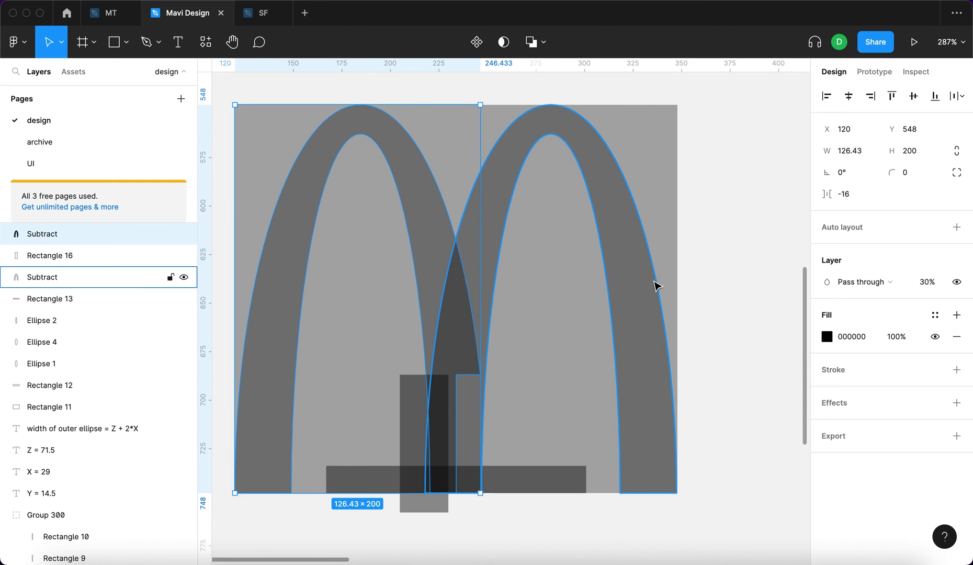
- Subtract Rectangle 16 from the right arch to notch its inner leg
{"action": "left_click", "coordinate": [412, 399]}
{"action": "left_click", "coordinate": [414, 417]}
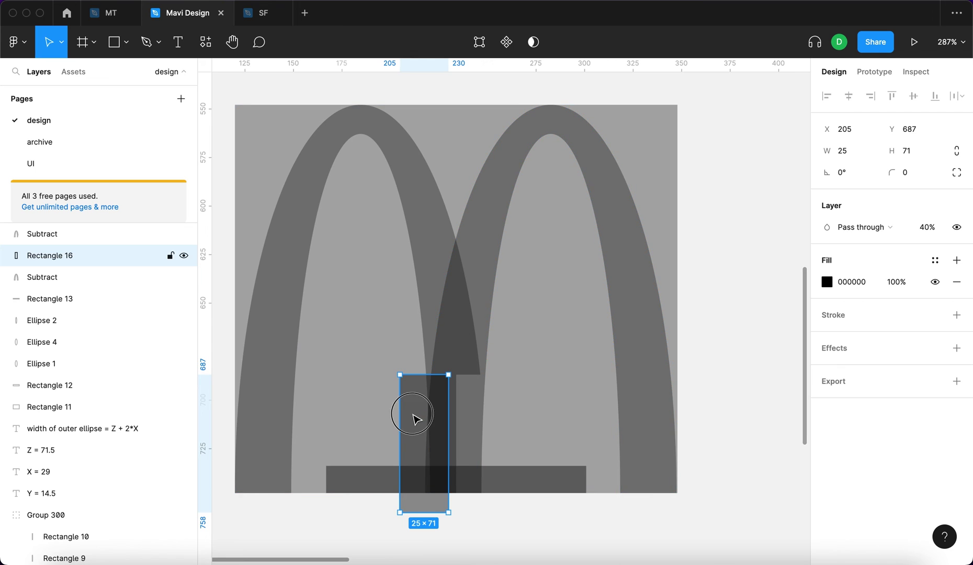
{"action": "left_click", "coordinate": [615, 227], "text": "shift"}
{"action": "left_click", "coordinate": [547, 42]}
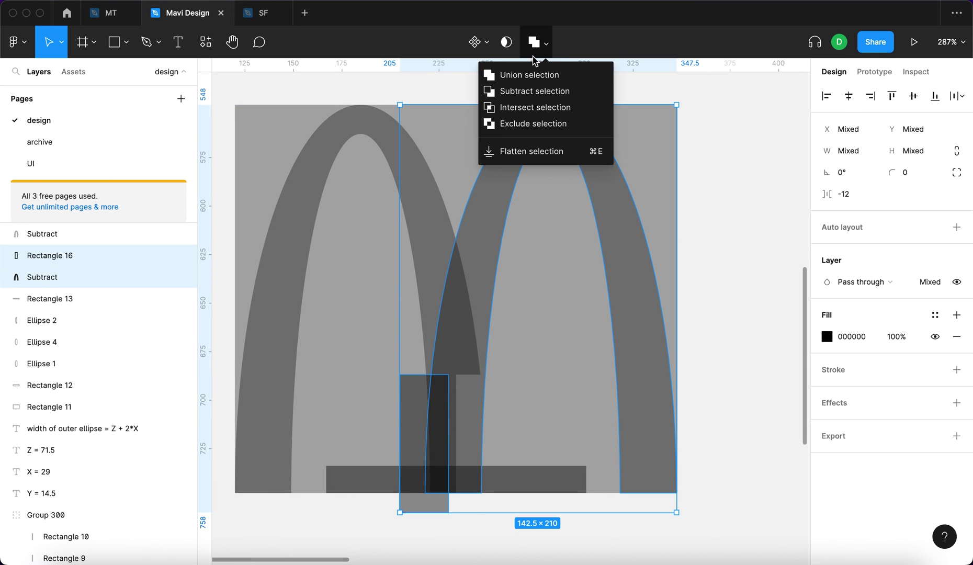
{"action": "left_click", "coordinate": [523, 89]}
{"action": "left_click", "coordinate": [714, 283]}
{"action": "scroll", "coordinate": [714, 283], "scroll_direction": "down", "scroll_amount": 1}
{"action": "scroll", "coordinate": [715, 283], "scroll_direction": "left", "scroll_amount": 2}
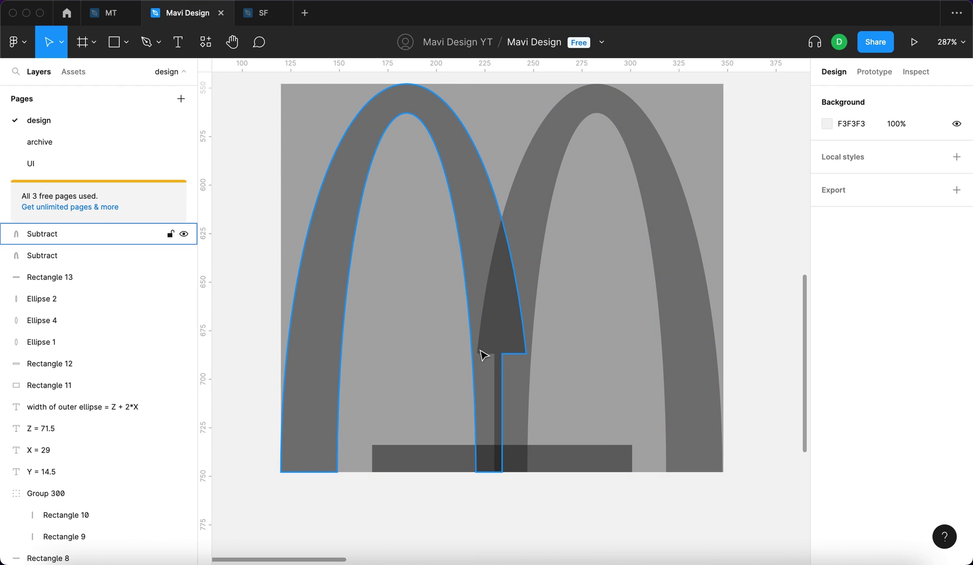
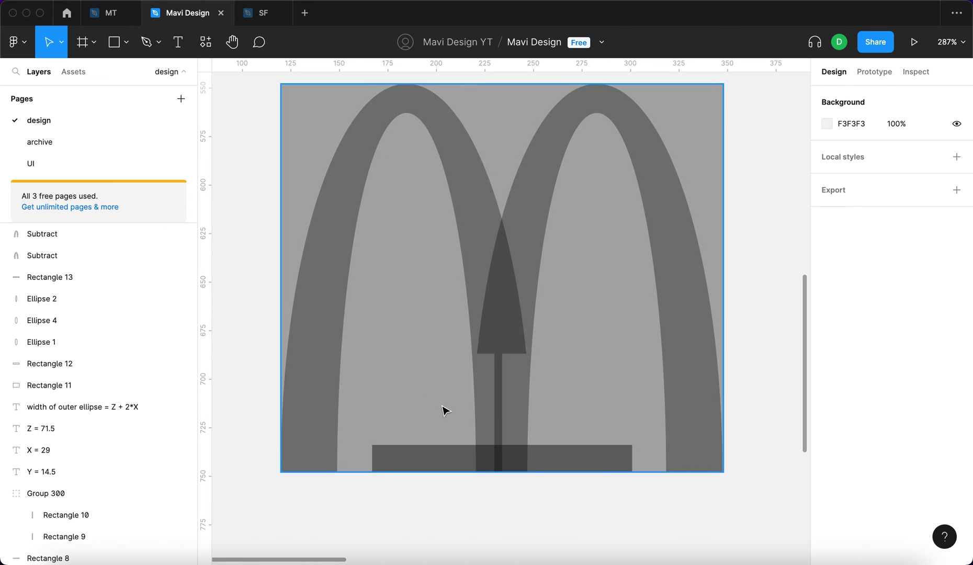
- Union the left and right Subtract arch shapes into one M-shaped outline
{"action": "scroll", "coordinate": [601, 324], "scroll_direction": "left", "scroll_amount": 2}
{"action": "scroll", "coordinate": [601, 324], "scroll_direction": "down", "scroll_amount": 1}
{"action": "left_click", "coordinate": [600, 180]}
{"action": "scroll", "coordinate": [600, 181], "scroll_direction": "up", "scroll_amount": 2}
{"action": "scroll", "coordinate": [600, 181], "scroll_direction": "right", "scroll_amount": 1}
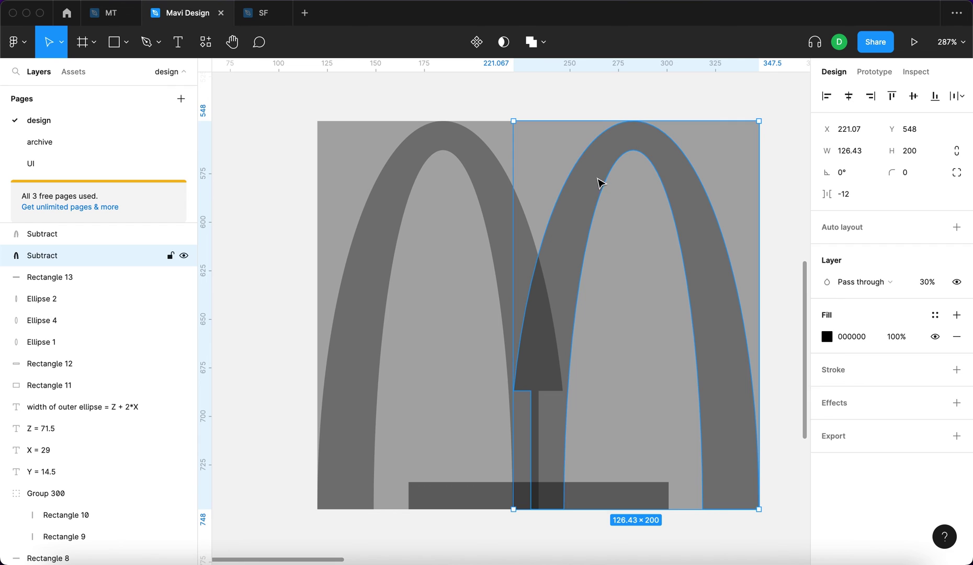
{"action": "left_click", "coordinate": [472, 149], "text": "shift"}
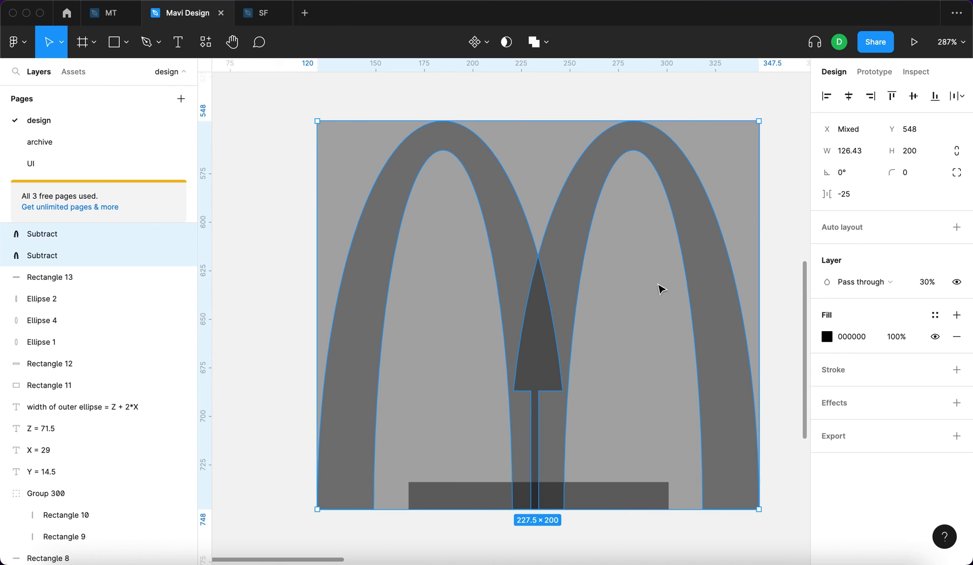
{"action": "left_click", "coordinate": [537, 47]}
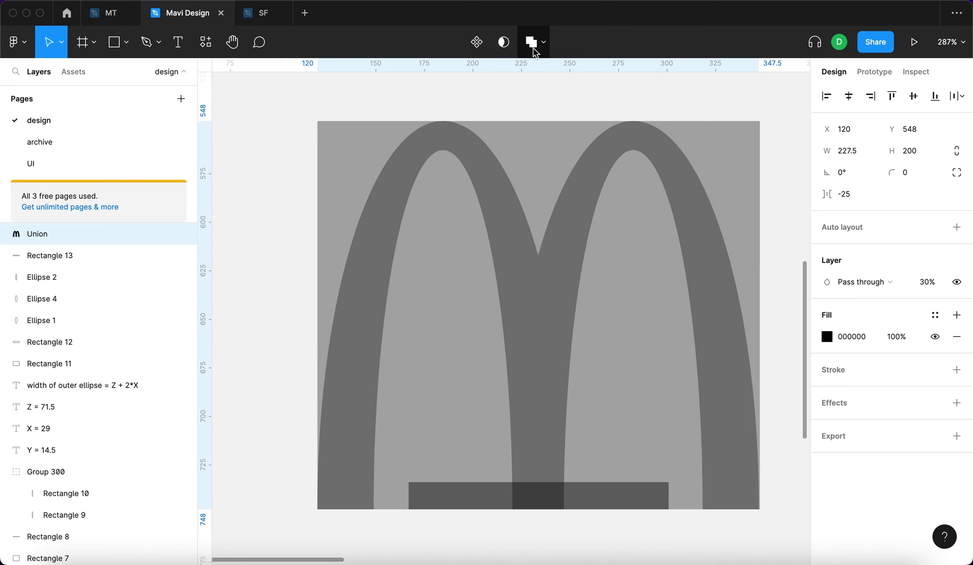
{"action": "left_click", "coordinate": [250, 259]}
{"action": "scroll", "coordinate": [250, 259], "scroll_direction": "down", "scroll_amount": 5}
{"action": "scroll", "coordinate": [251, 260], "scroll_direction": "down", "scroll_amount": 1}
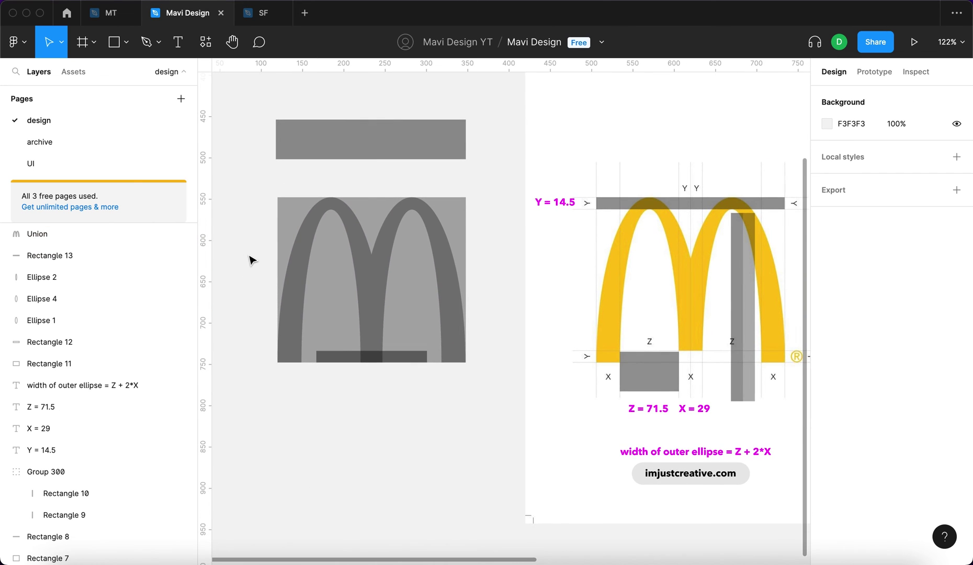
{"action": "left_click", "coordinate": [379, 280]}
{"action": "key", "text": "shift+2"}
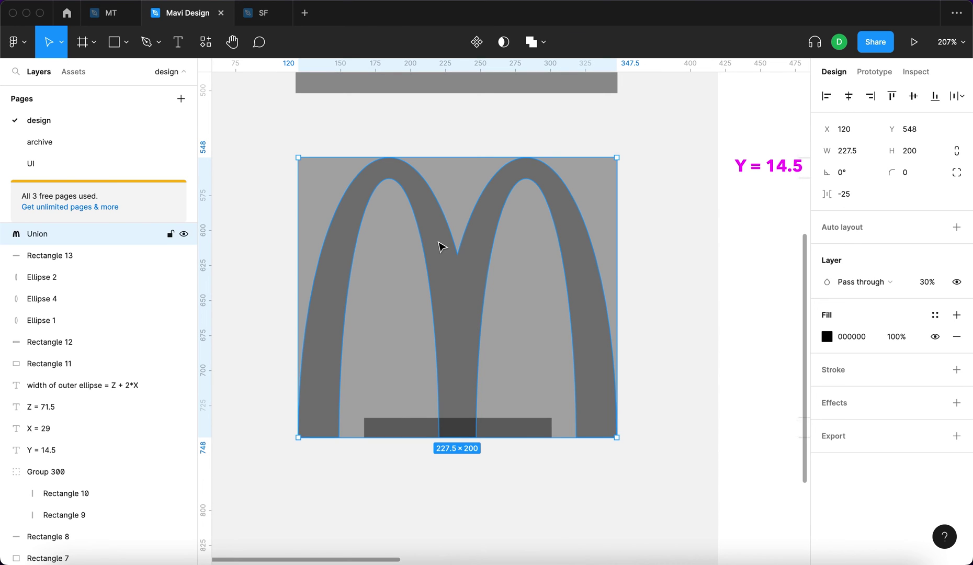
{"action": "left_click", "coordinate": [522, 432]}
{"action": "left_click", "coordinate": [539, 488]}
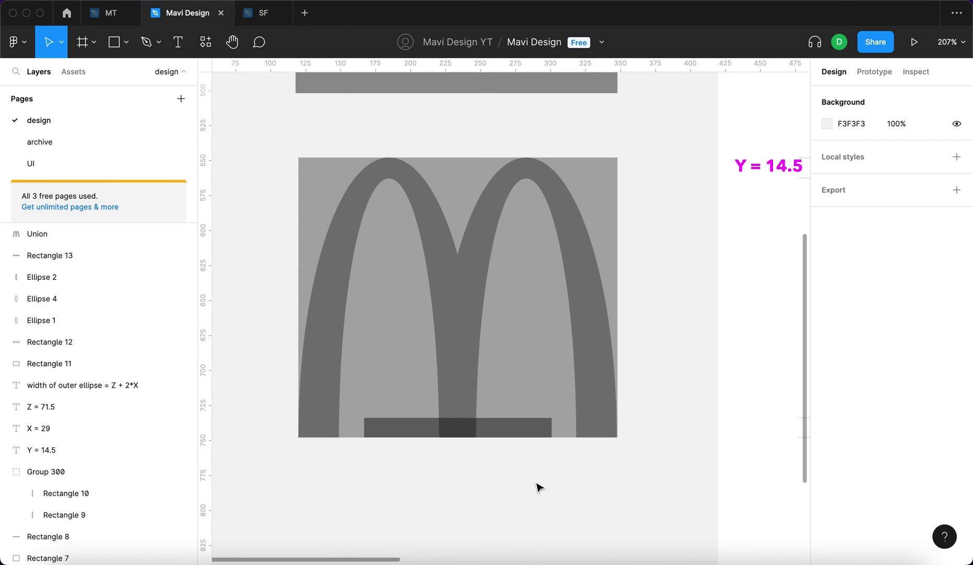
{"action": "left_click", "coordinate": [467, 392]}
{"action": "scroll", "coordinate": [467, 391], "scroll_direction": "down", "scroll_amount": 5}
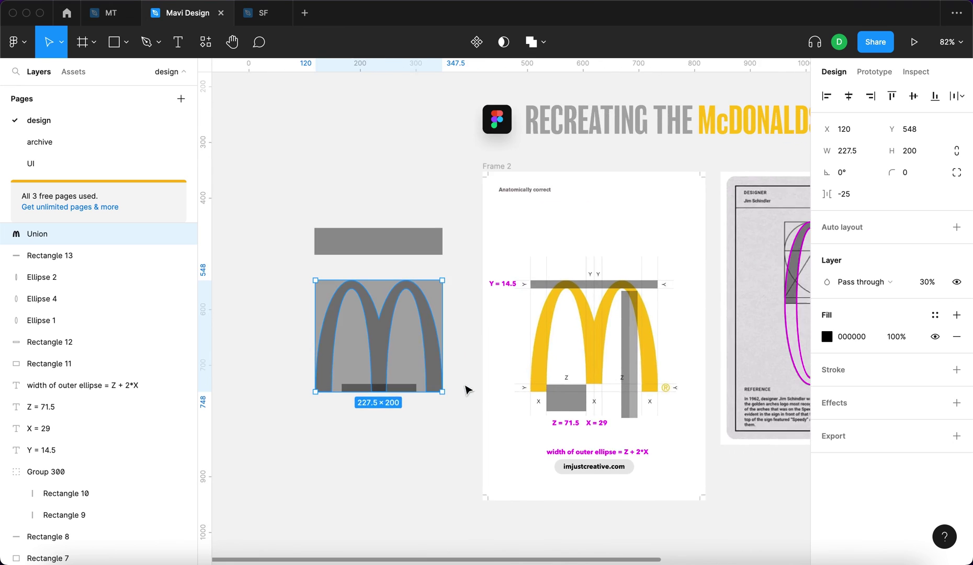
{"action": "scroll", "coordinate": [547, 361], "scroll_direction": "up", "scroll_amount": 5}
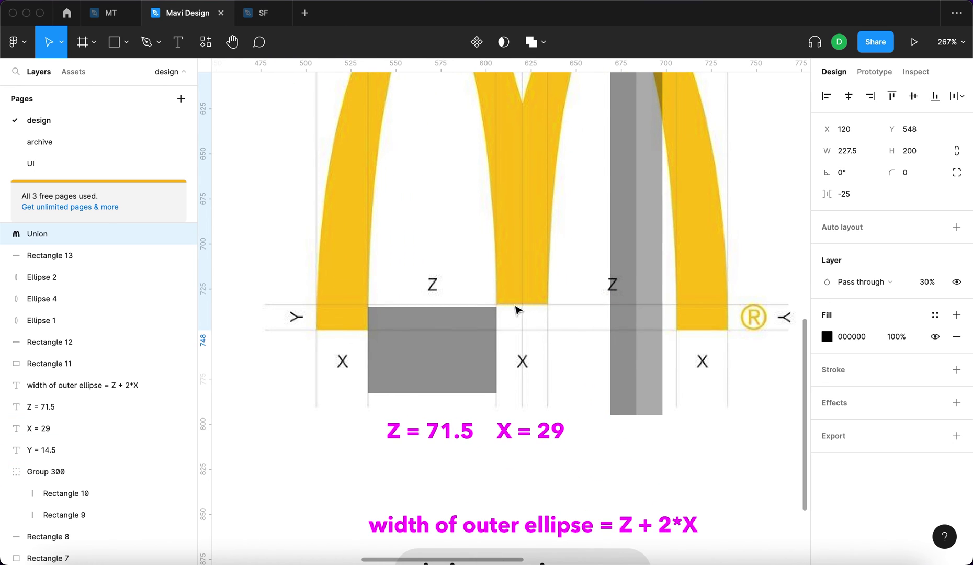
{"action": "scroll", "coordinate": [570, 330], "scroll_direction": "left", "scroll_amount": 3}
{"action": "scroll", "coordinate": [465, 347], "scroll_direction": "down", "scroll_amount": 4}
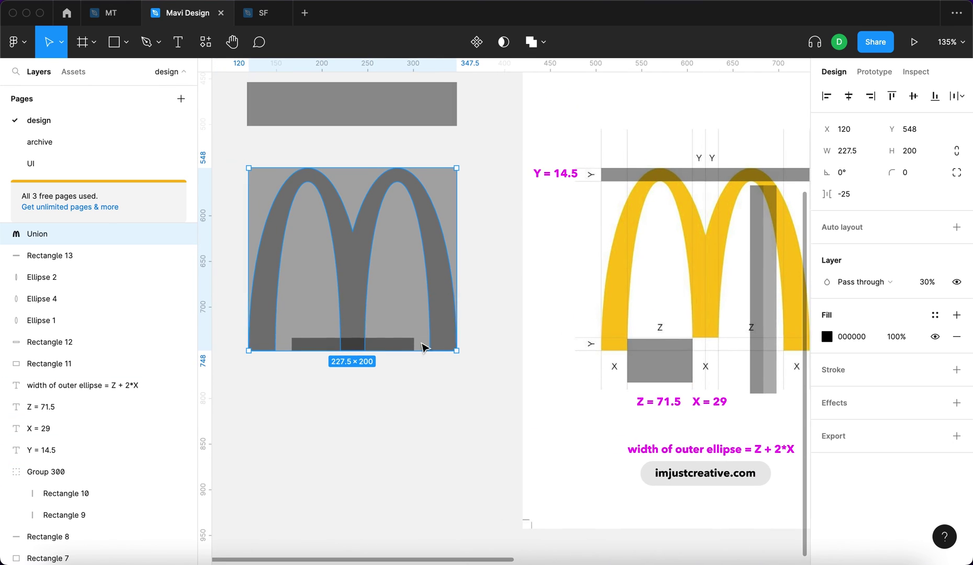
{"action": "left_click", "coordinate": [359, 397]}
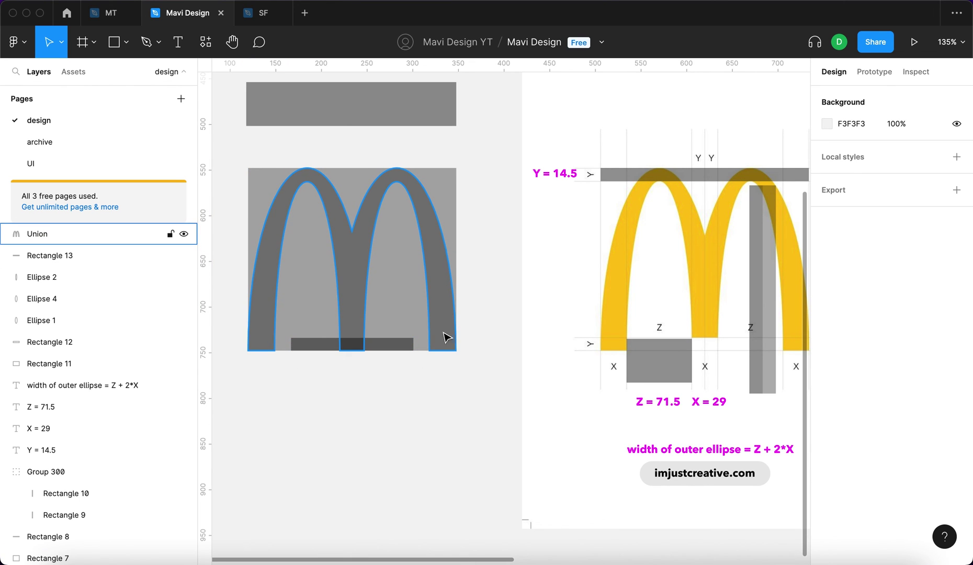
{"action": "left_click", "coordinate": [380, 343]}
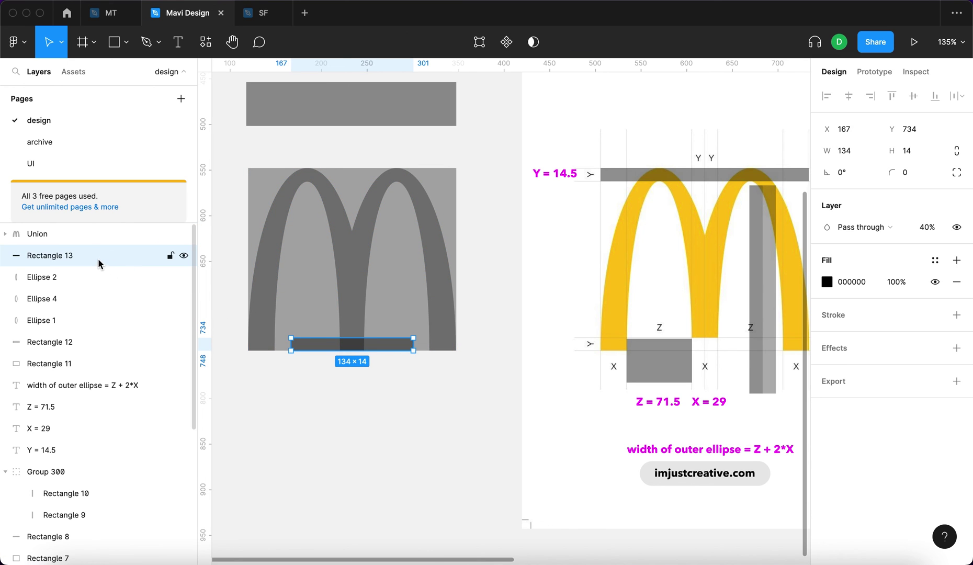
- Stack Rectangle 13 above Union and subtract it from the M to trim the legs flat
{"action": "left_click_drag", "start_coordinate": [88, 256], "coordinate": [84, 225]}
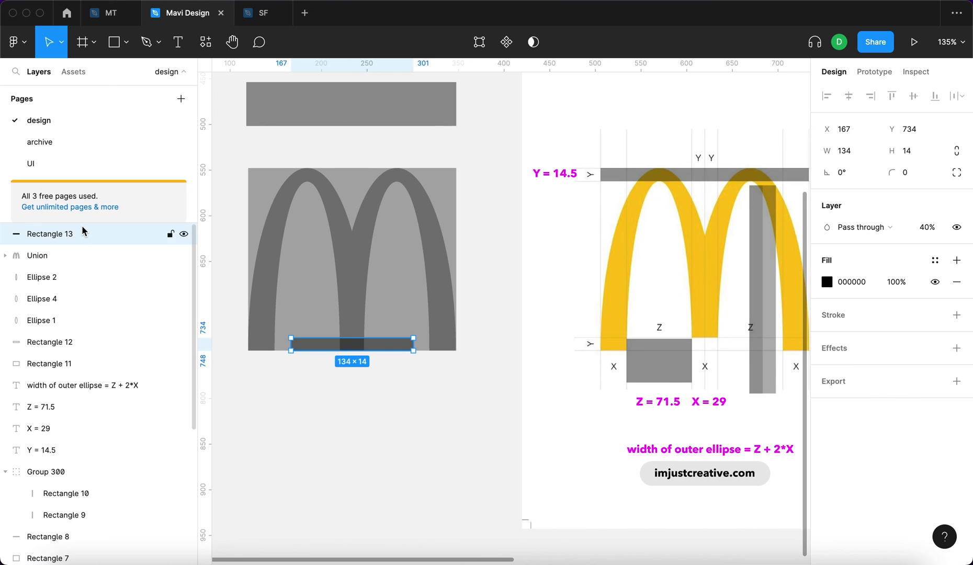
{"action": "left_click", "coordinate": [350, 281], "text": "shift"}
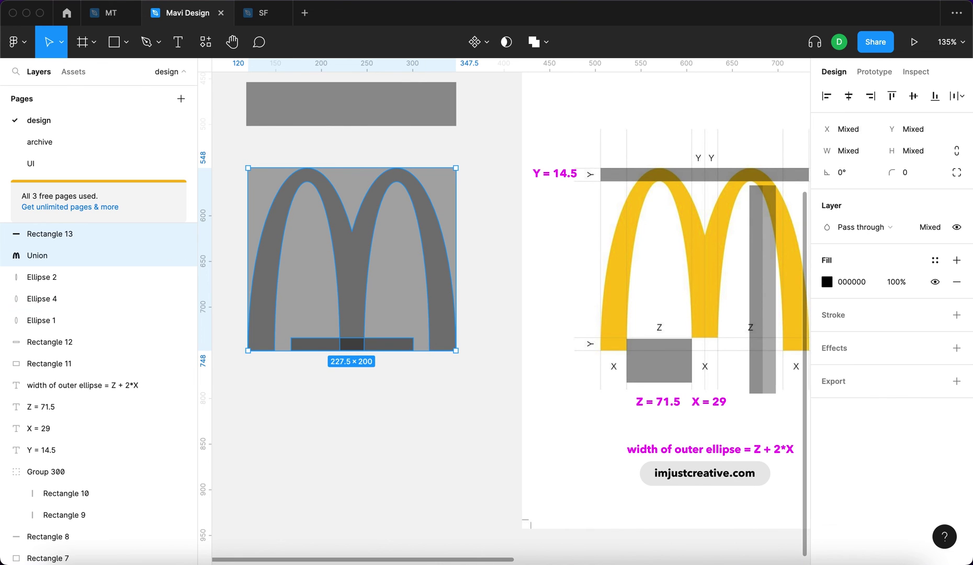
{"action": "left_click", "coordinate": [546, 45]}
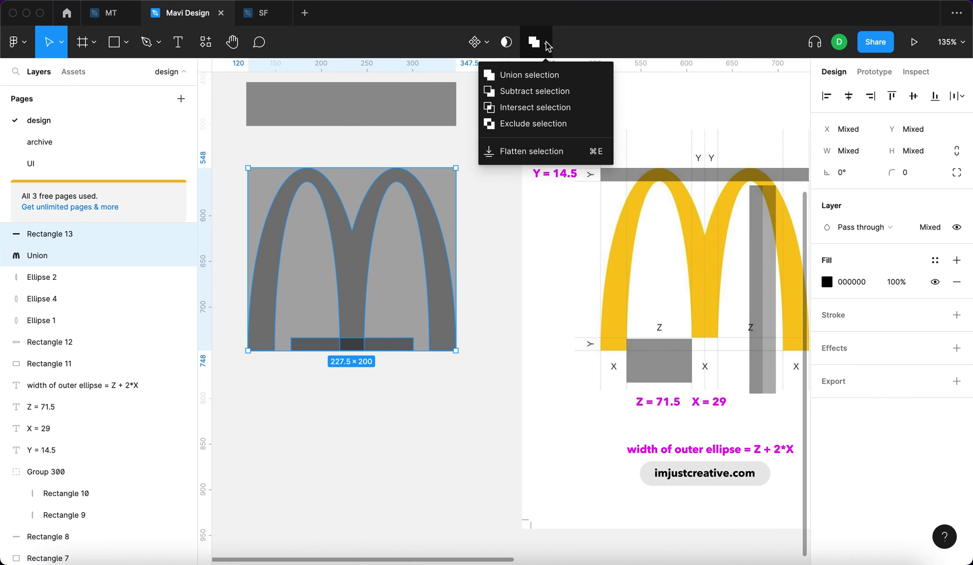
{"action": "left_click", "coordinate": [549, 91]}
{"action": "left_click", "coordinate": [480, 237]}
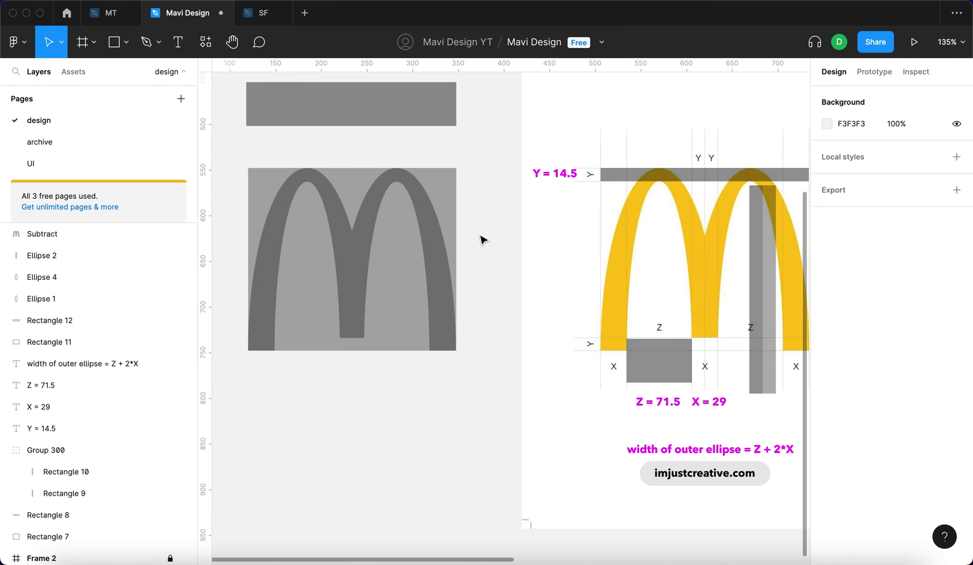
{"action": "scroll", "coordinate": [480, 234], "scroll_direction": "down", "scroll_amount": 5}
- Duplicate the cut-out M below the references and delete the grey backdrop behind the copy
{"action": "left_click", "coordinate": [442, 254]}
{"action": "left_click_drag", "start_coordinate": [432, 233], "coordinate": [549, 385]}
{"action": "left_click", "coordinate": [695, 407]}
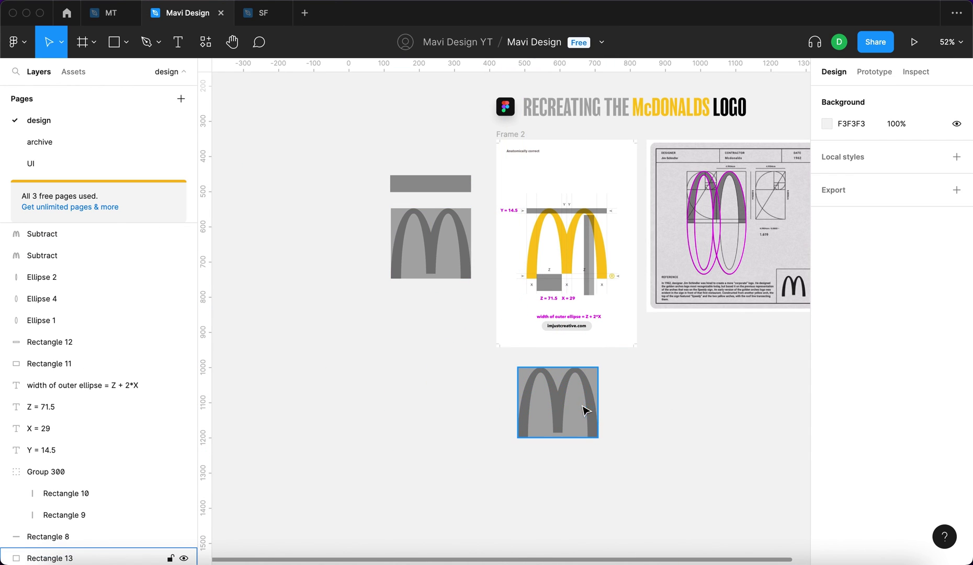
{"action": "left_click", "coordinate": [585, 409]}
{"action": "key", "text": "BackSpace"}
- Fill the copied M with the reference yellow FFC513 at 100% layer opacity
{"action": "scroll", "coordinate": [581, 408], "scroll_direction": "up", "scroll_amount": 6}
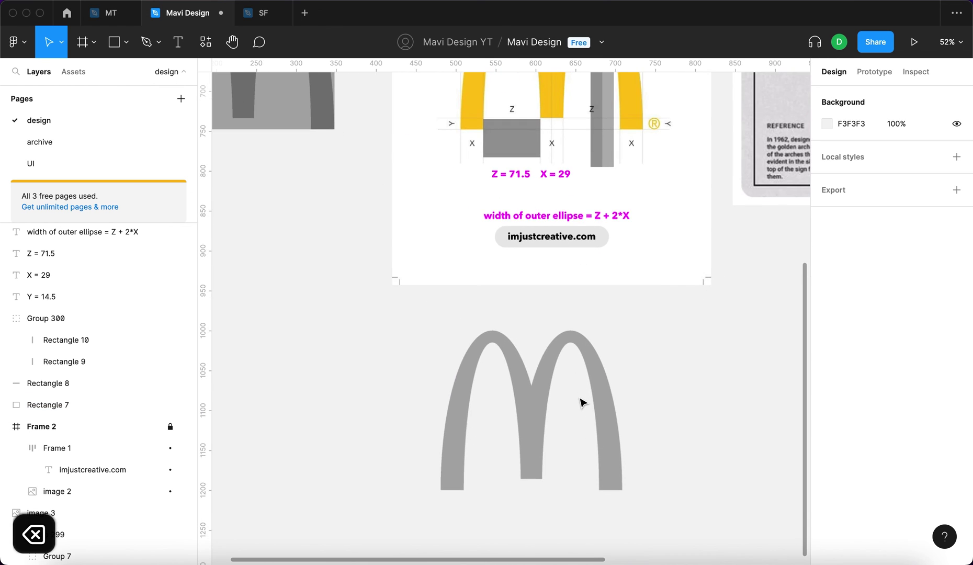
{"action": "left_click", "coordinate": [593, 419]}
{"action": "scroll", "coordinate": [593, 418], "scroll_direction": "up", "scroll_amount": 3}
{"action": "scroll", "coordinate": [593, 419], "scroll_direction": "left", "scroll_amount": 3}
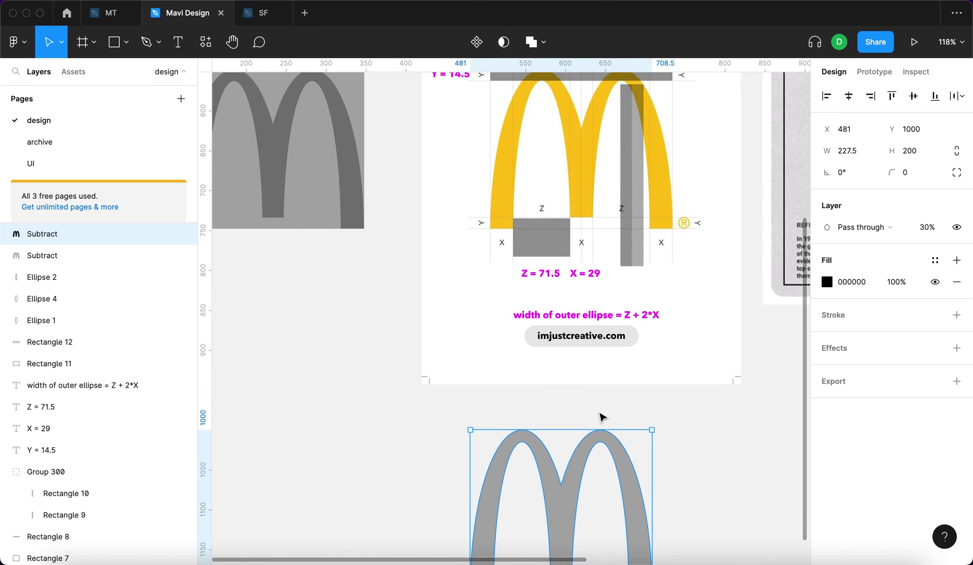
{"action": "key", "text": "i"}
{"action": "left_click", "coordinate": [581, 137]}
{"action": "scroll", "coordinate": [589, 327], "scroll_direction": "down", "scroll_amount": 3}
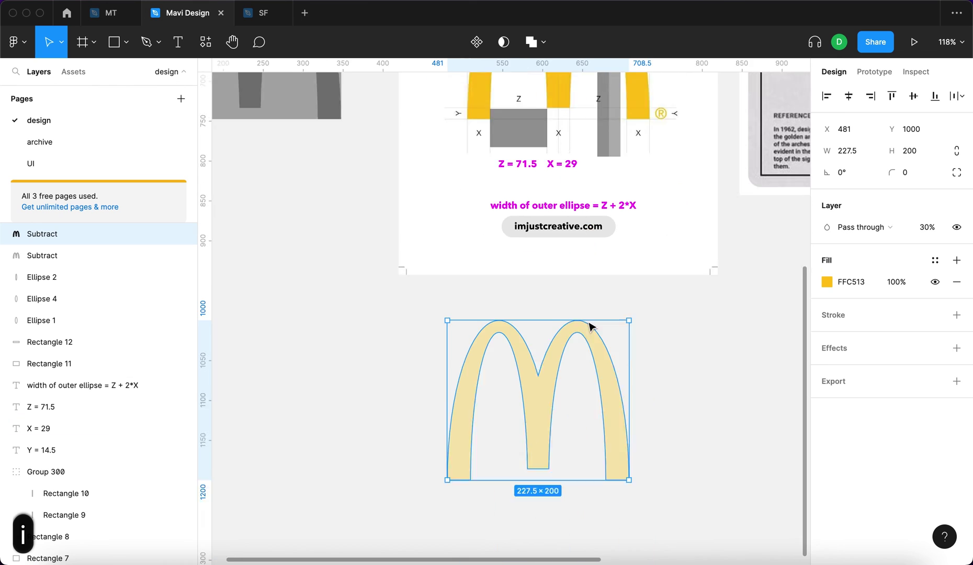
{"action": "left_click", "coordinate": [934, 229]}
{"action": "type", "text": "100"}
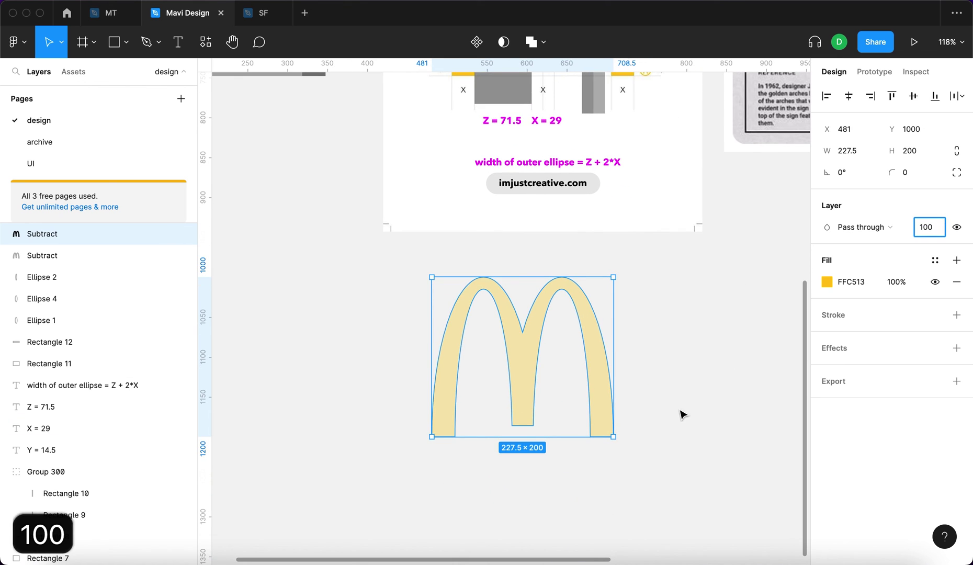
{"action": "key", "text": "Return"}
- Move the yellow M to the right of the reference images
{"action": "left_click", "coordinate": [682, 414]}
{"action": "key", "text": "minus"}
{"action": "left_click_drag", "start_coordinate": [502, 427], "coordinate": [725, 355]}
{"action": "scroll", "coordinate": [743, 369], "scroll_direction": "right", "scroll_amount": 5}
{"action": "left_click", "coordinate": [743, 370]}
{"action": "left_click_drag", "start_coordinate": [623, 330], "coordinate": [738, 298]}
{"action": "left_click", "coordinate": [744, 398]}
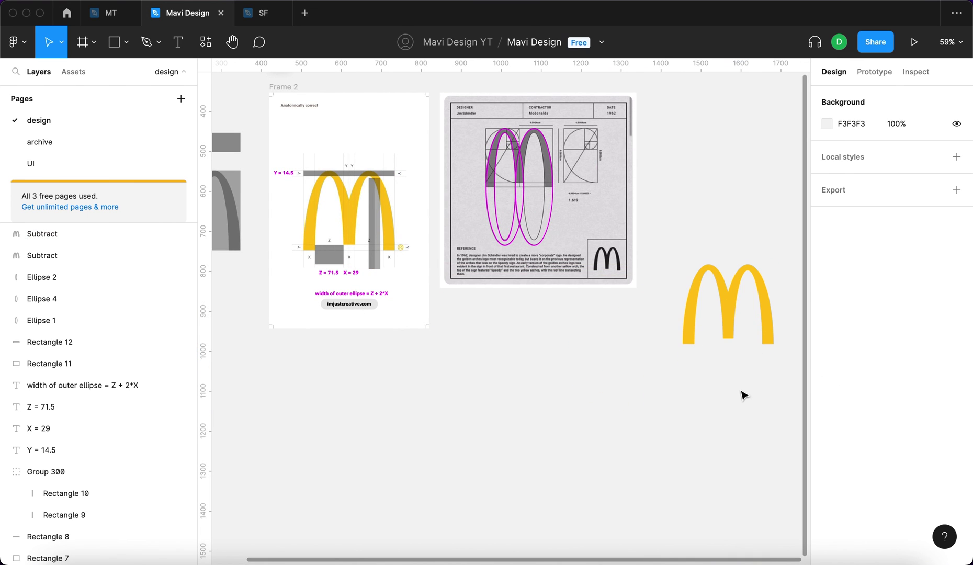
{"action": "scroll", "coordinate": [570, 415], "scroll_direction": "left", "scroll_amount": 3}
{"action": "scroll", "coordinate": [481, 413], "scroll_direction": "right", "scroll_amount": 4}
{"action": "scroll", "coordinate": [471, 162], "scroll_direction": "up", "scroll_amount": 8}
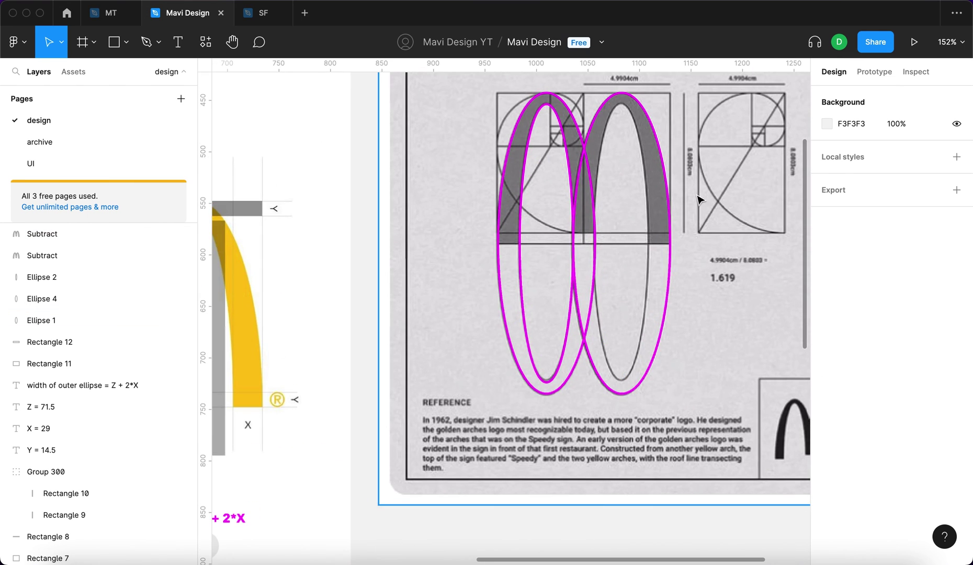
{"action": "scroll", "coordinate": [695, 203], "scroll_direction": "up", "scroll_amount": 1}
{"action": "scroll", "coordinate": [692, 207], "scroll_direction": "down", "scroll_amount": 4}
{"action": "scroll", "coordinate": [675, 262], "scroll_direction": "left", "scroll_amount": 3}
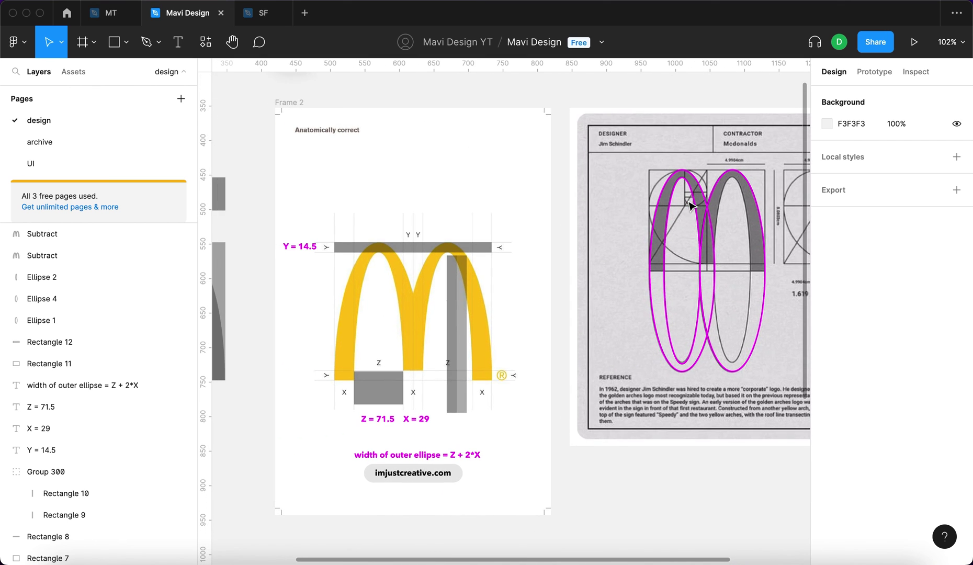
{"action": "scroll", "coordinate": [662, 305], "scroll_direction": "left", "scroll_amount": 3}
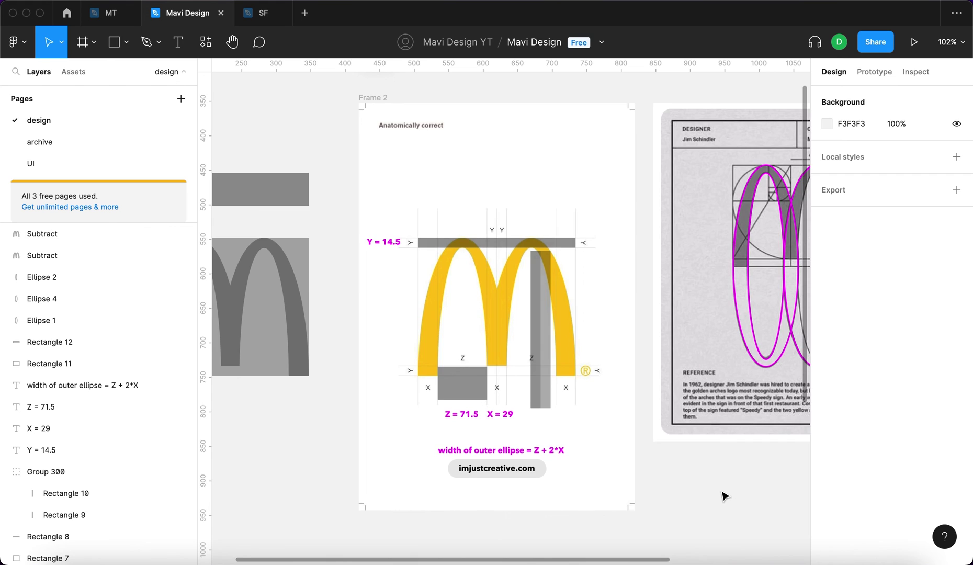
{"action": "scroll", "coordinate": [721, 495], "scroll_direction": "down", "scroll_amount": 10}
{"action": "left_click", "coordinate": [488, 238]}
{"action": "left_click", "coordinate": [644, 311]}
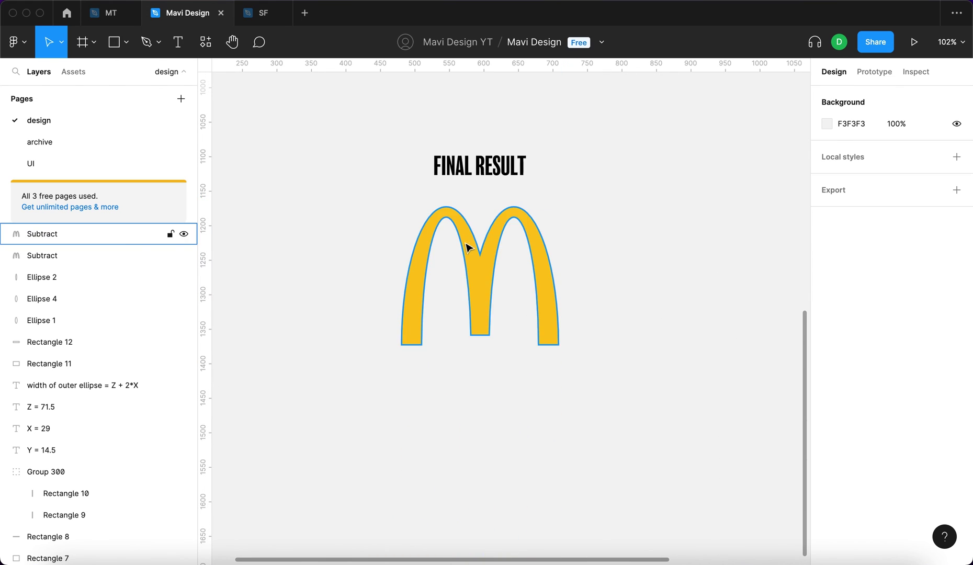
{"action": "scroll", "coordinate": [473, 256], "scroll_direction": "up", "scroll_amount": 5}
{"action": "scroll", "coordinate": [523, 277], "scroll_direction": "down", "scroll_amount": 10}
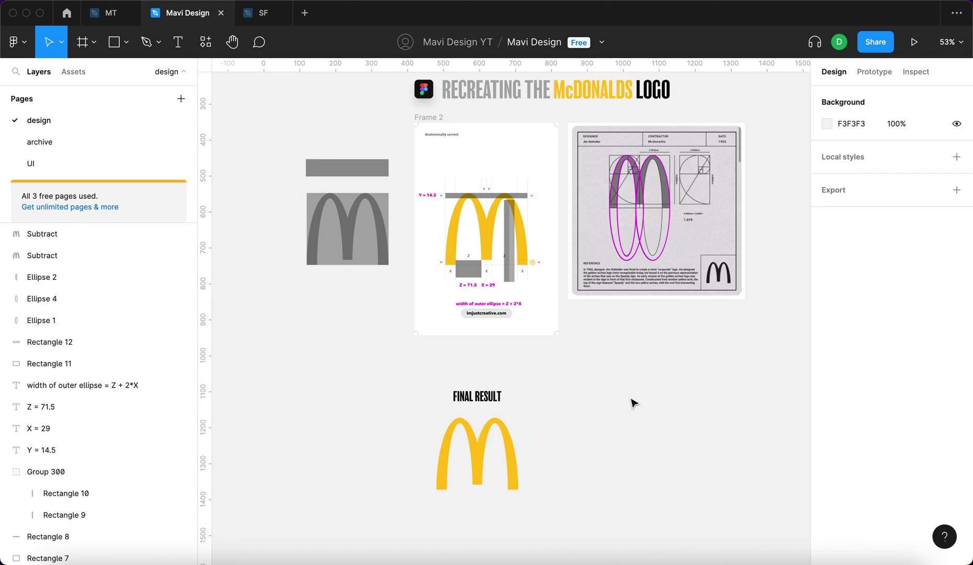
{"action": "scroll", "coordinate": [633, 403], "scroll_direction": "up", "scroll_amount": 1}
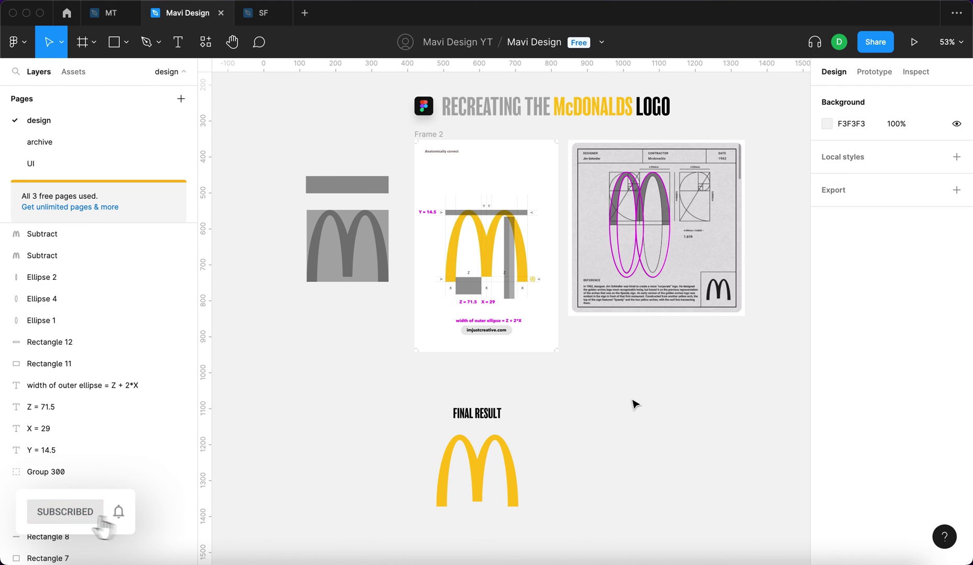
{"action": "scroll", "coordinate": [622, 421], "scroll_direction": "down", "scroll_amount": 2}
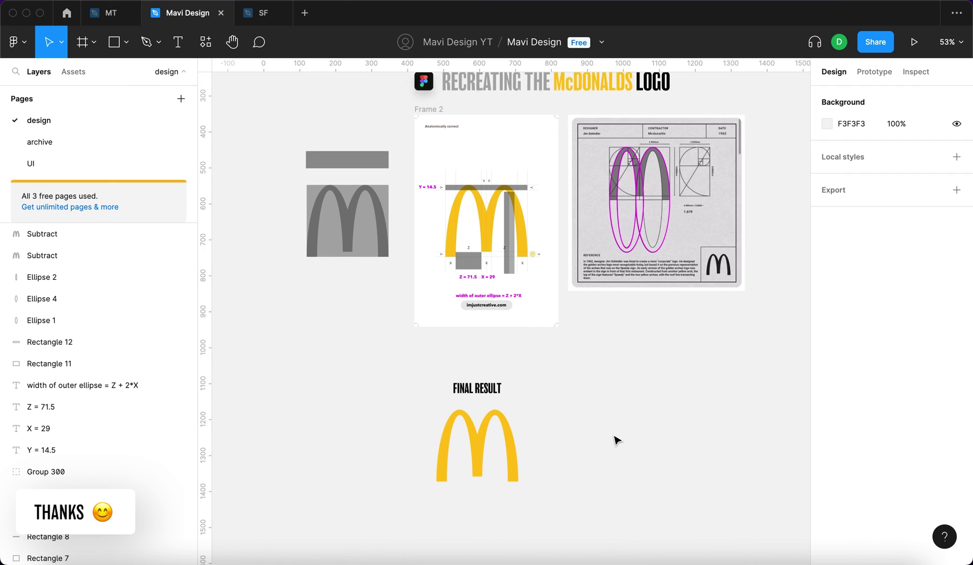
{"action": "scroll", "coordinate": [474, 471], "scroll_direction": "up", "scroll_amount": 5, "text": "ctrl"}
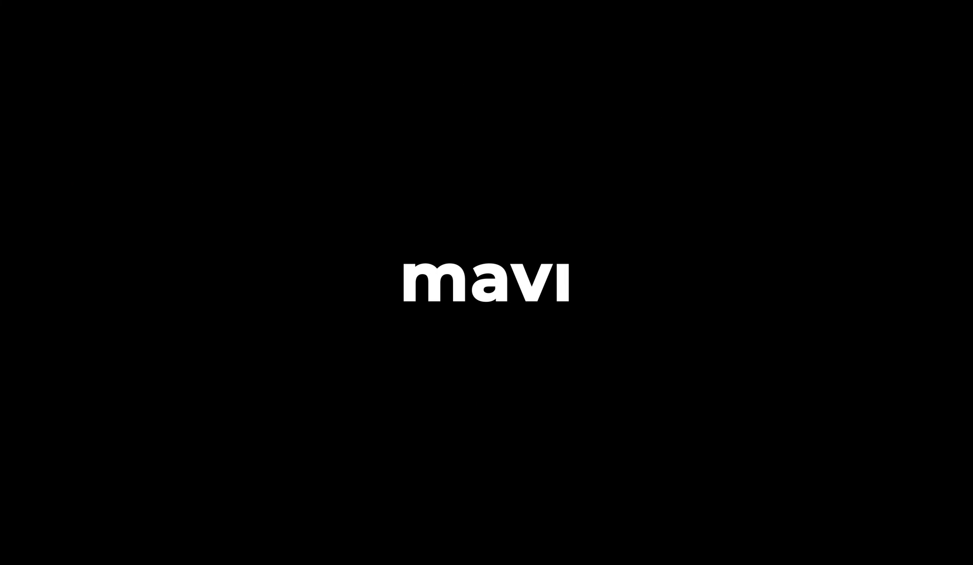